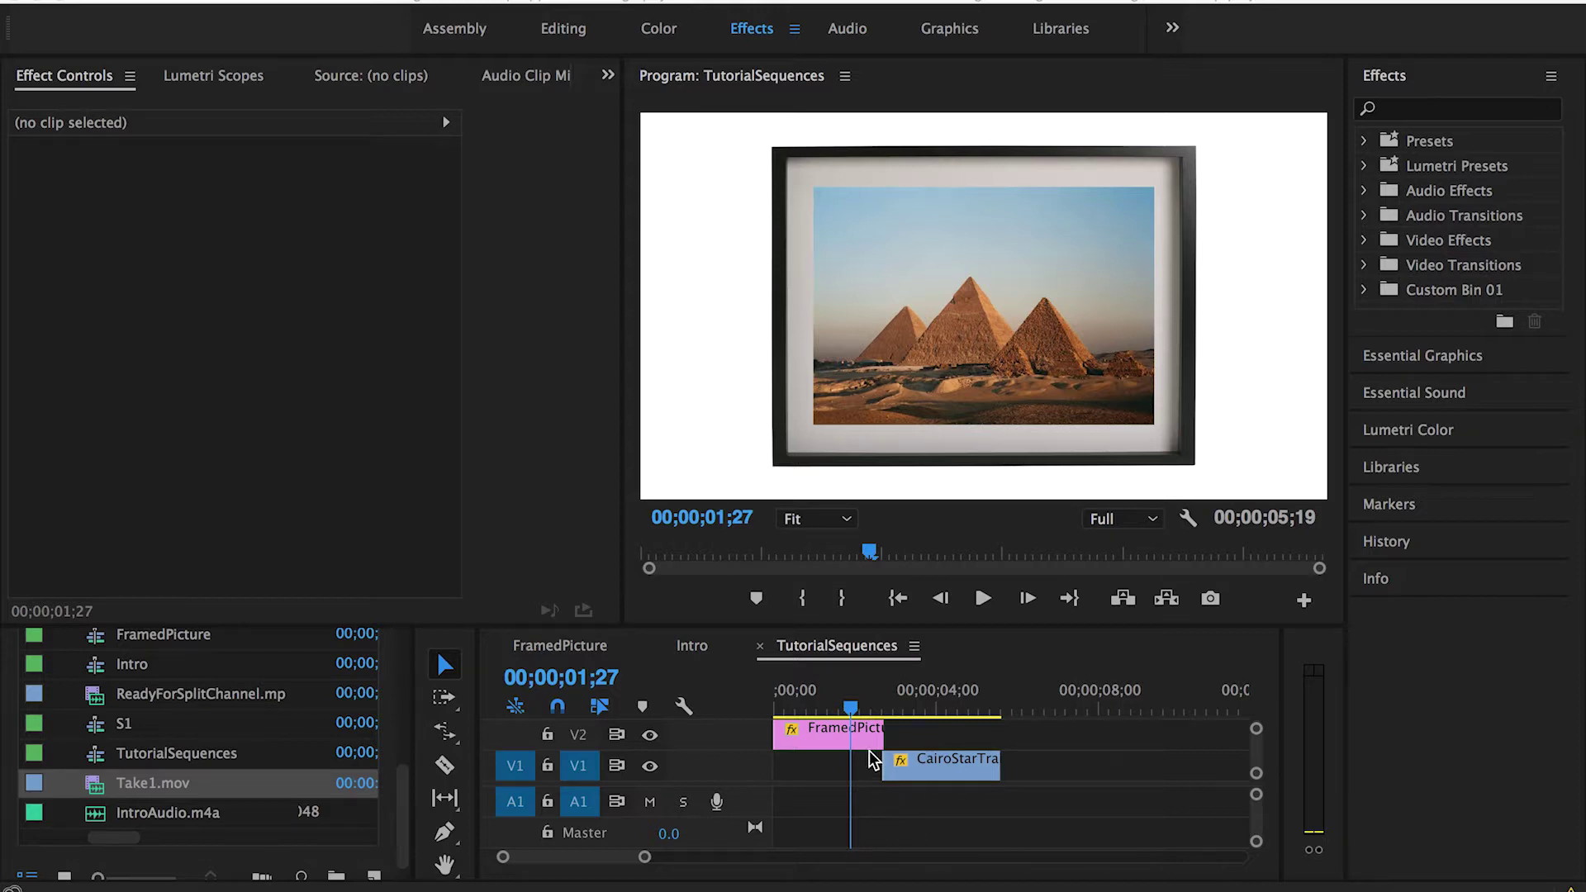
Focus the TutorialSequences timeline with FramedPicture on V2 above CairoStarTrail on V1
{"action": "left_click", "coordinate": [826, 719]}
Review the cut, then shift CairoStarTrail on V1 about 1;02 earlier to start at 01;19
{"action": "left_click", "coordinate": [863, 734]}
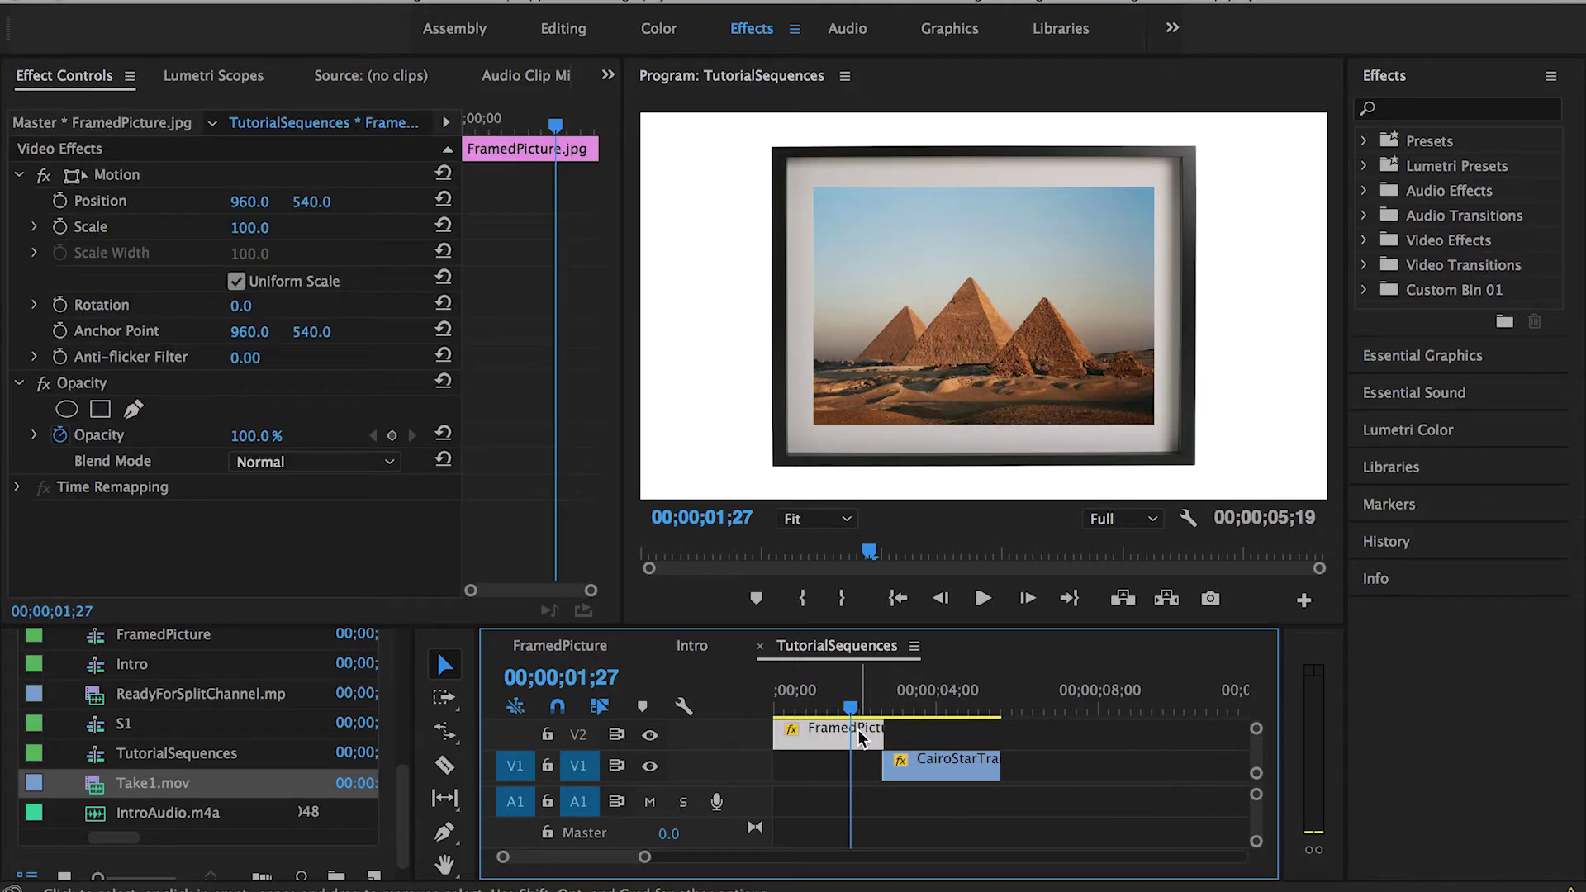
{"action": "left_click", "coordinate": [943, 708]}
{"action": "left_click", "coordinate": [852, 704]}
{"action": "left_click", "coordinate": [905, 708]}
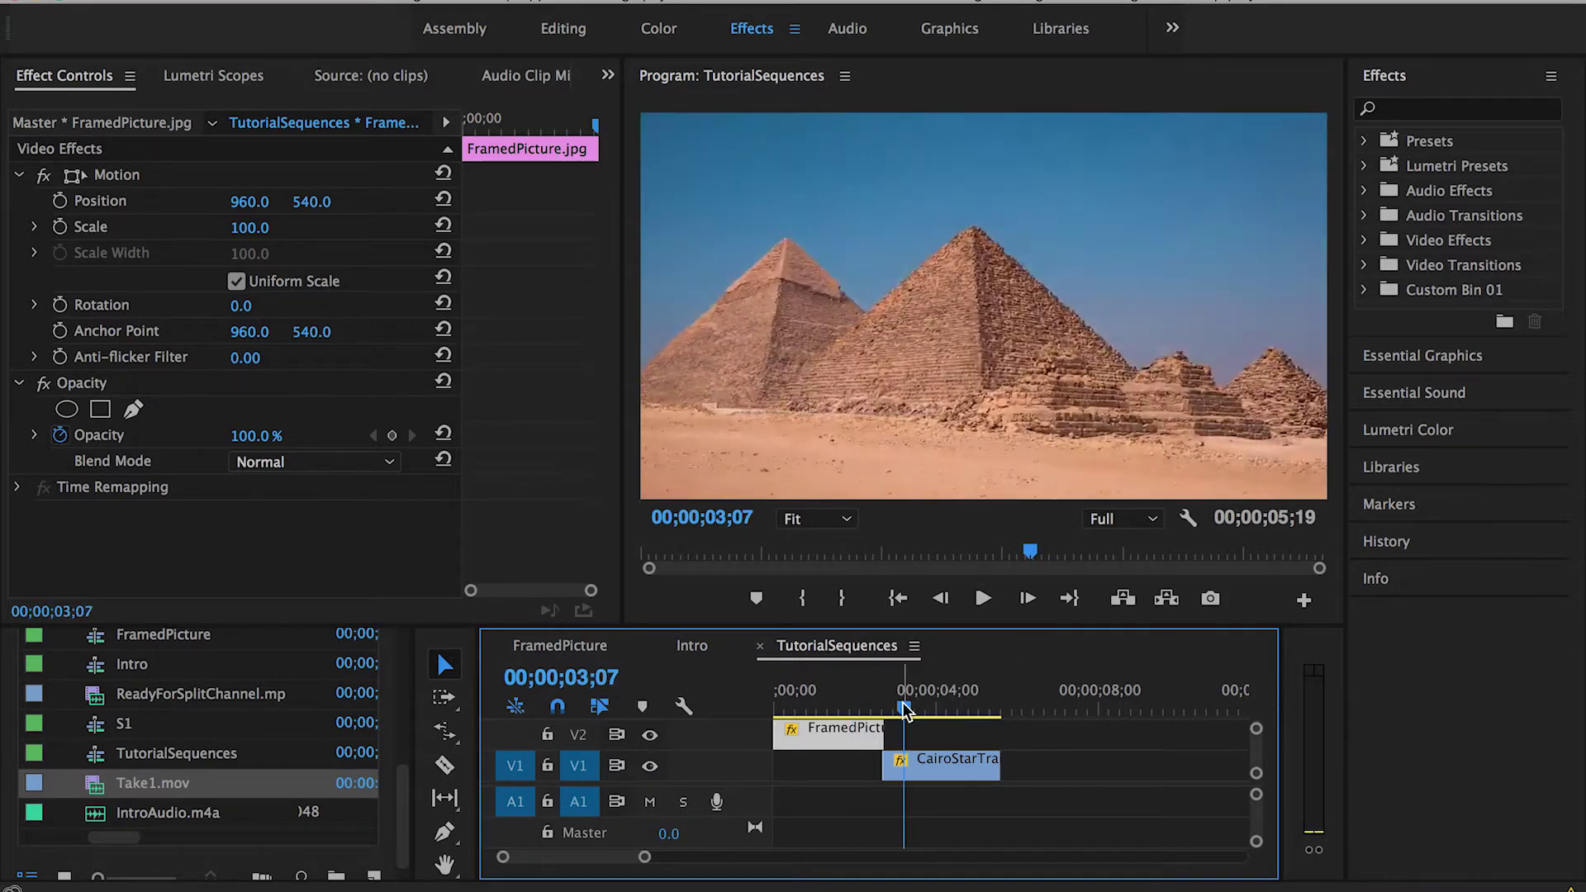
{"action": "key", "text": "space"}
{"action": "key", "text": "space"}
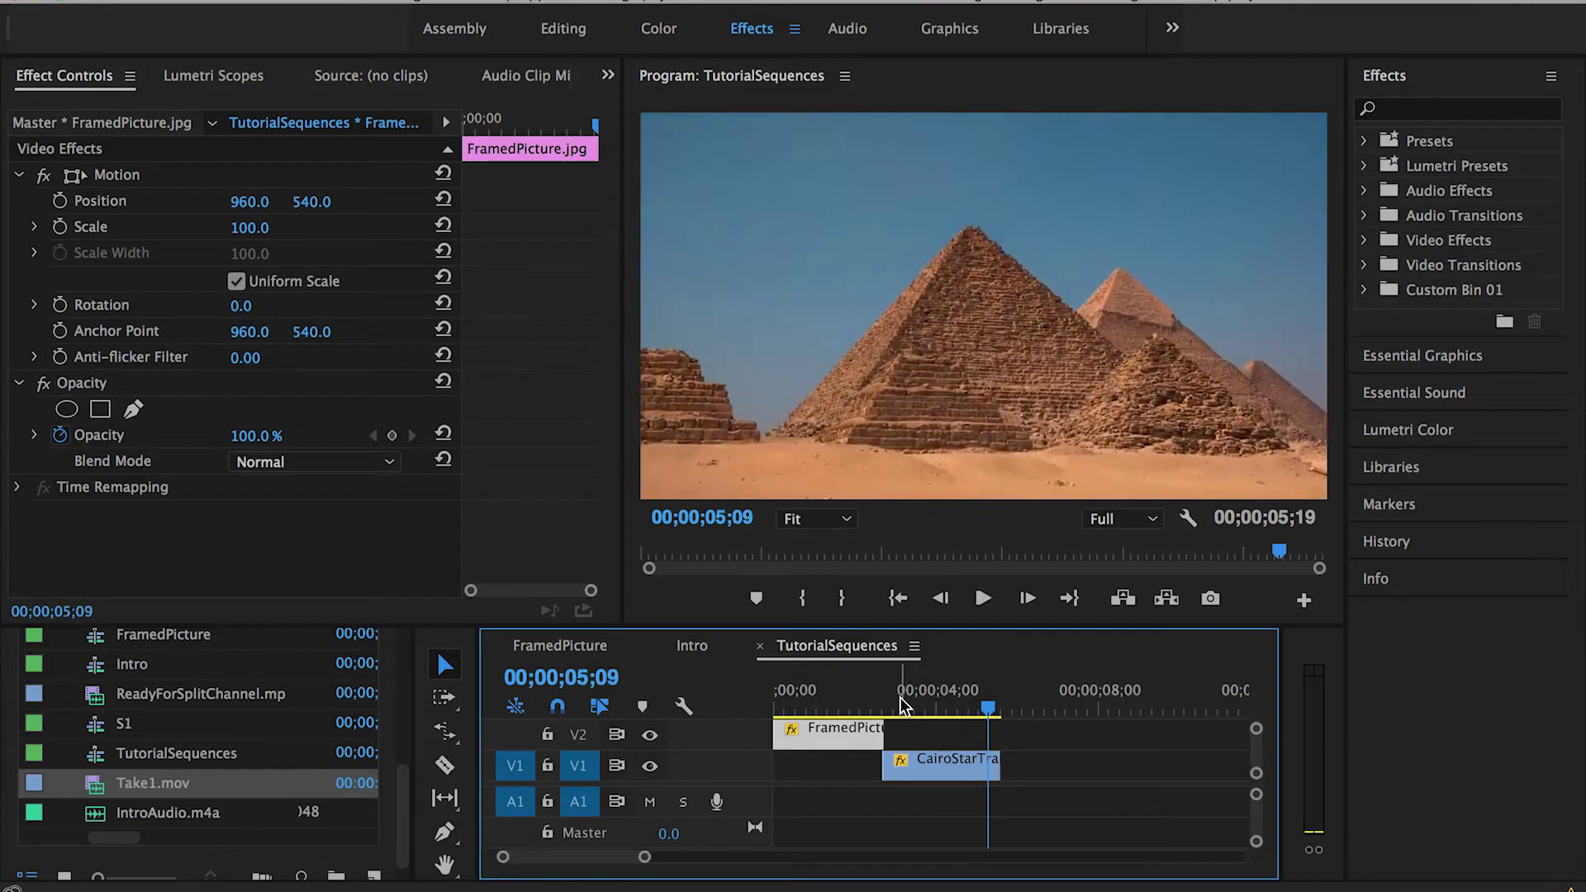
{"action": "left_click_drag", "start_coordinate": [793, 708], "coordinate": [840, 711]}
{"action": "left_click_drag", "start_coordinate": [942, 761], "coordinate": [909, 775]}
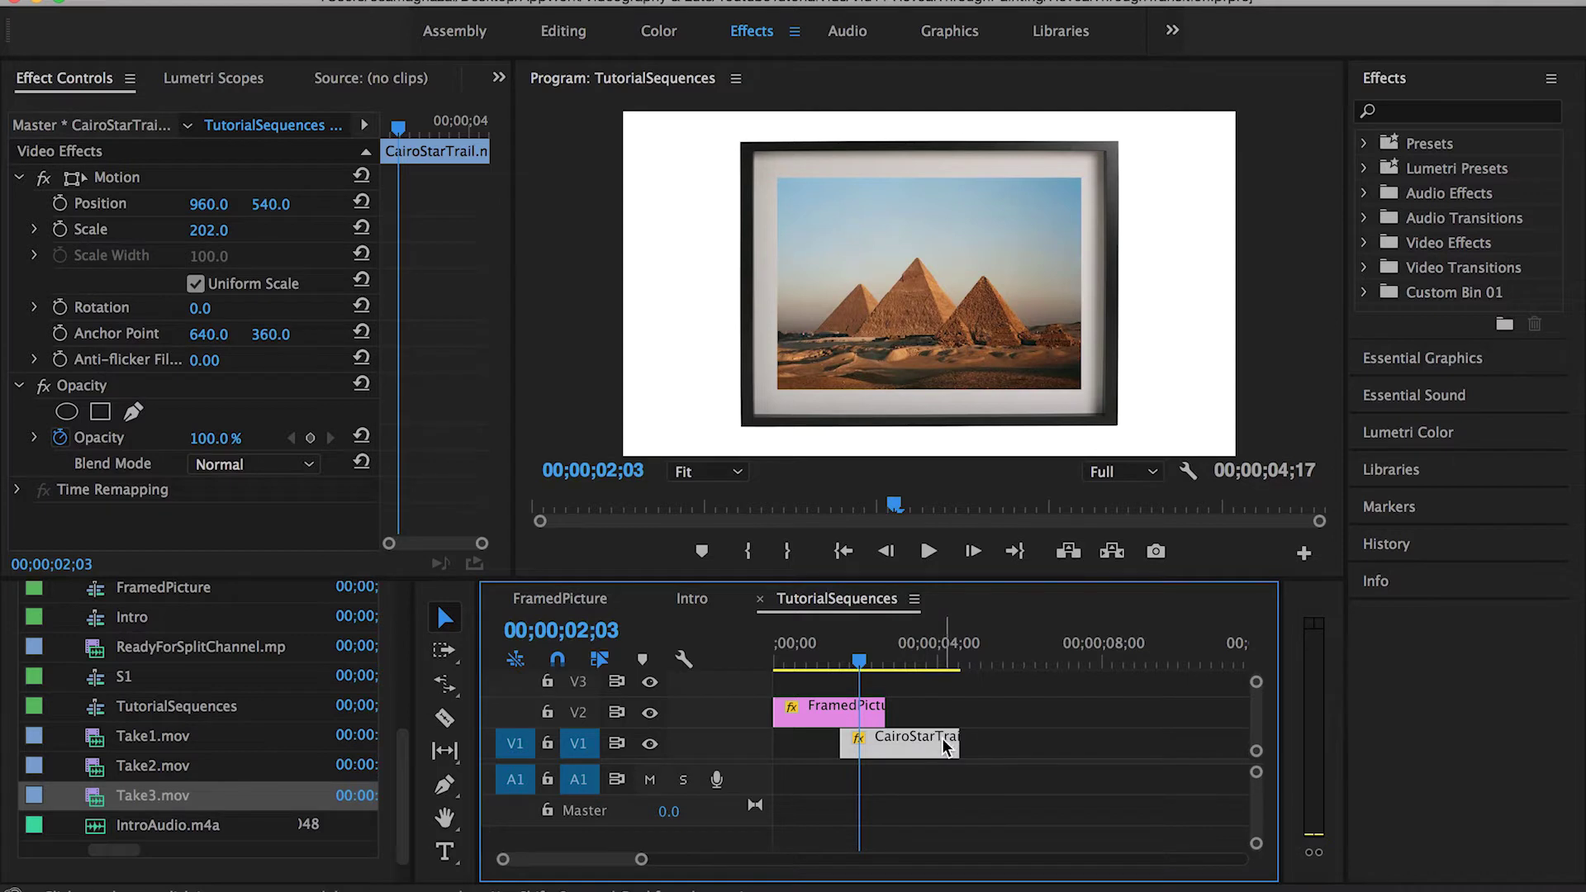
Copy CairoStarTrail up onto V3 and locate the FramedPicture still's last frame at 02;22
{"action": "left_click_drag", "start_coordinate": [936, 748], "coordinate": [932, 688]}
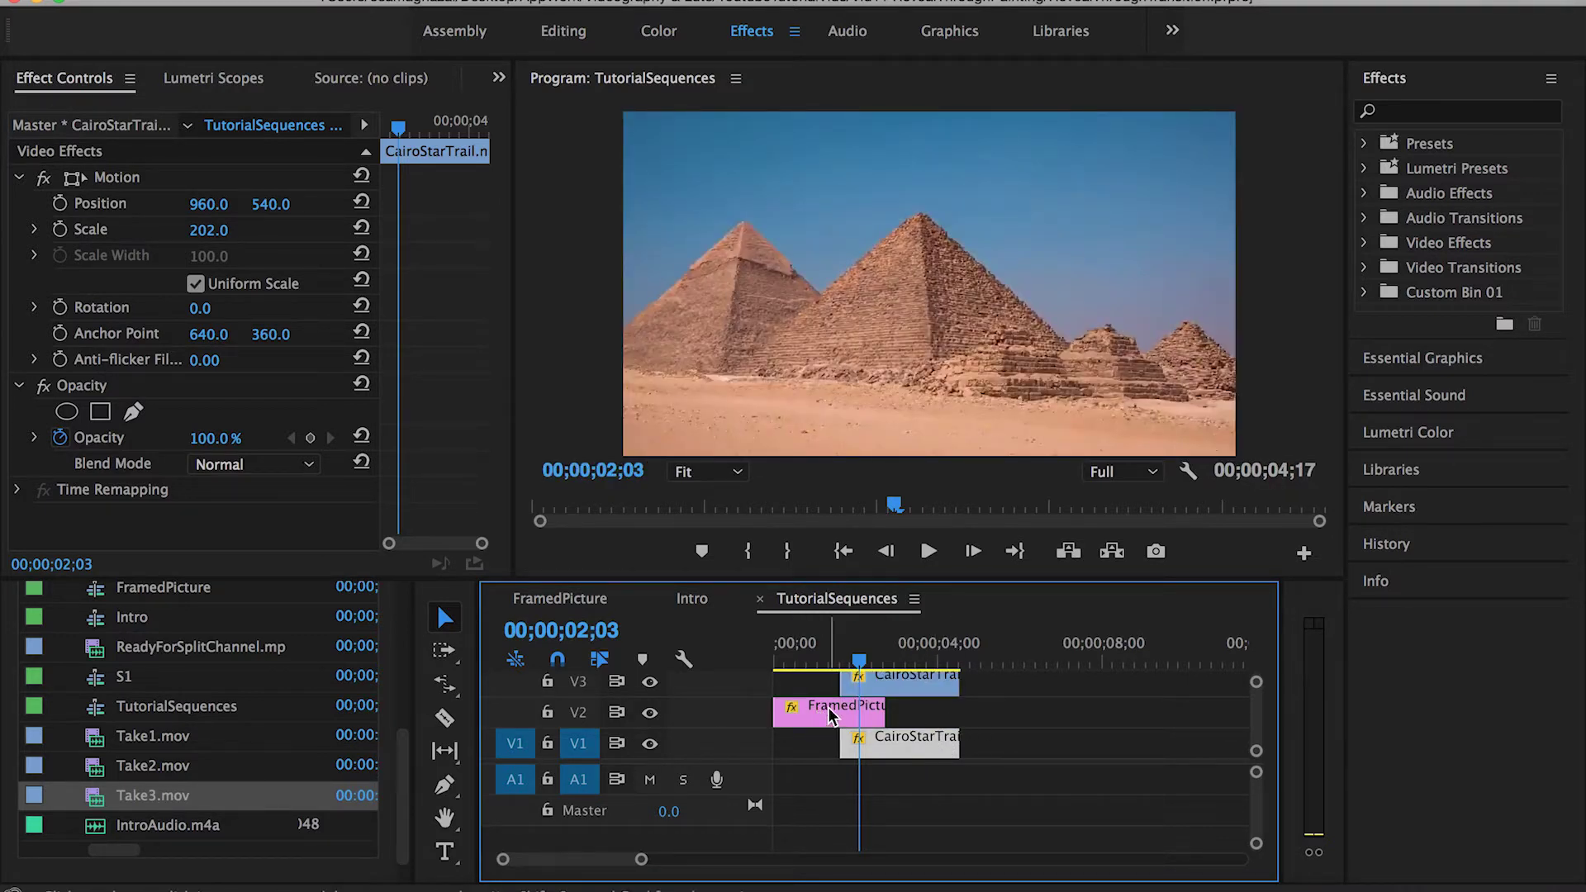
{"action": "left_click", "coordinate": [831, 657]}
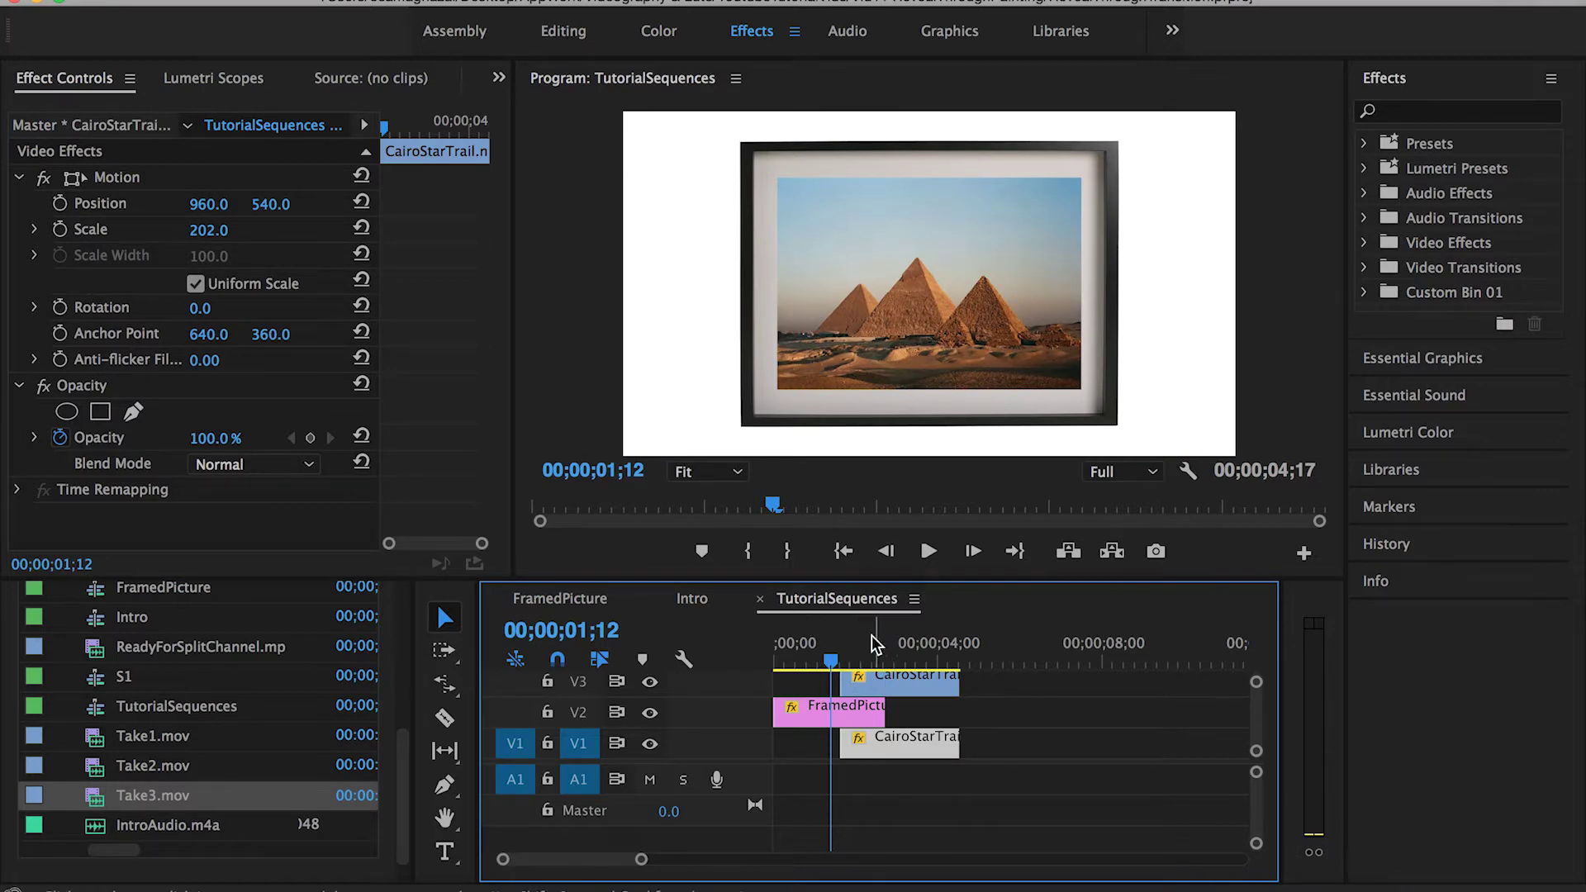
{"action": "left_click_drag", "start_coordinate": [867, 661], "coordinate": [872, 661]}
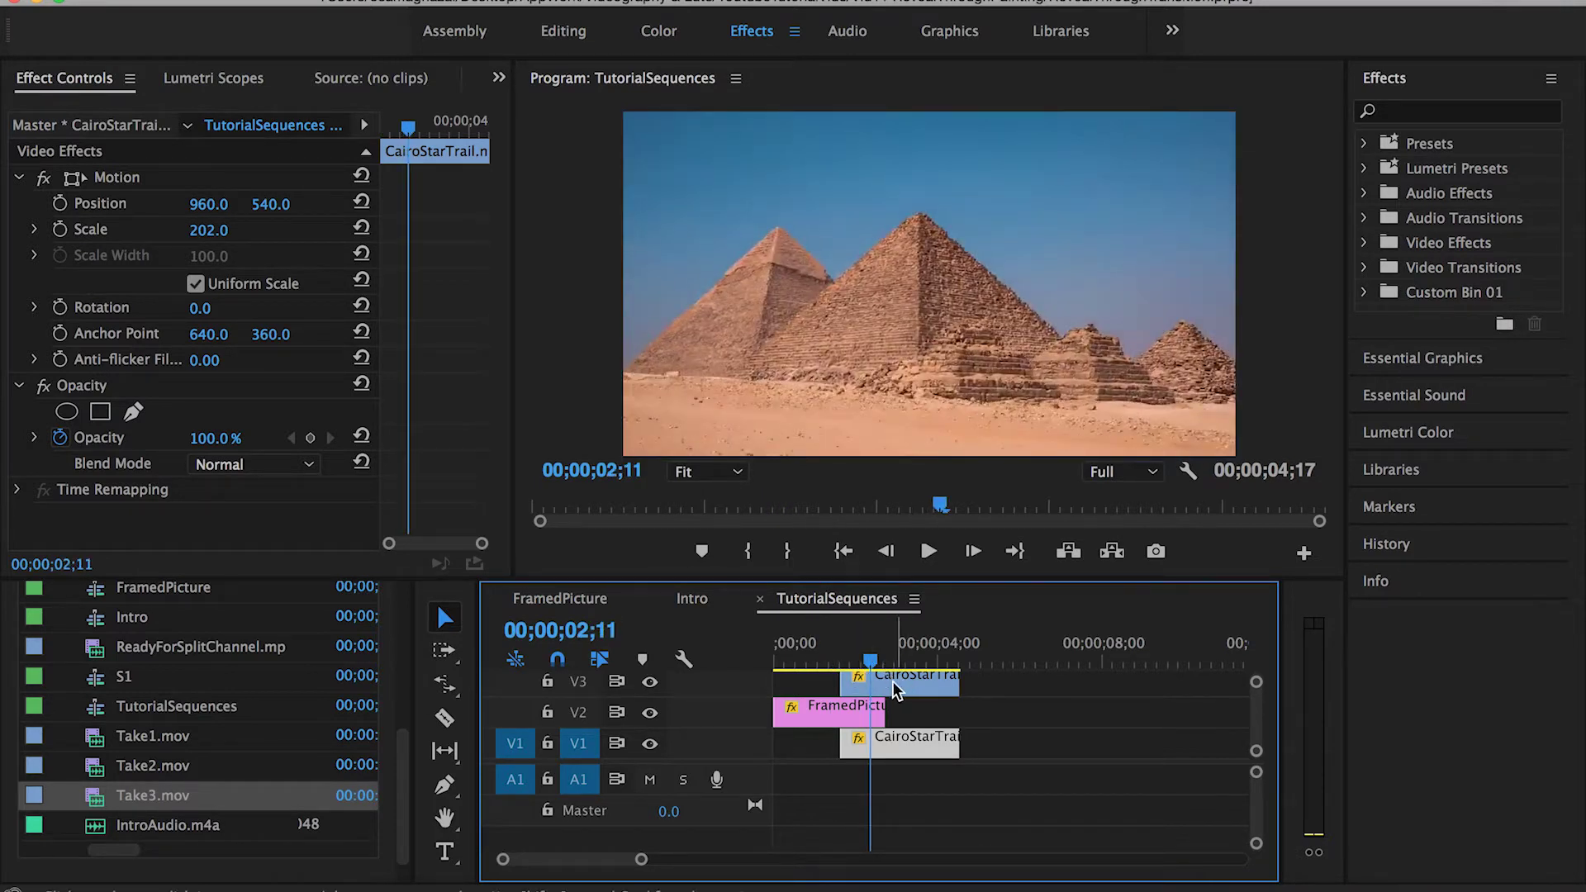
{"action": "left_click", "coordinate": [899, 684]}
{"action": "key", "text": "="}
{"action": "left_click_drag", "start_coordinate": [874, 668], "coordinate": [917, 665]}
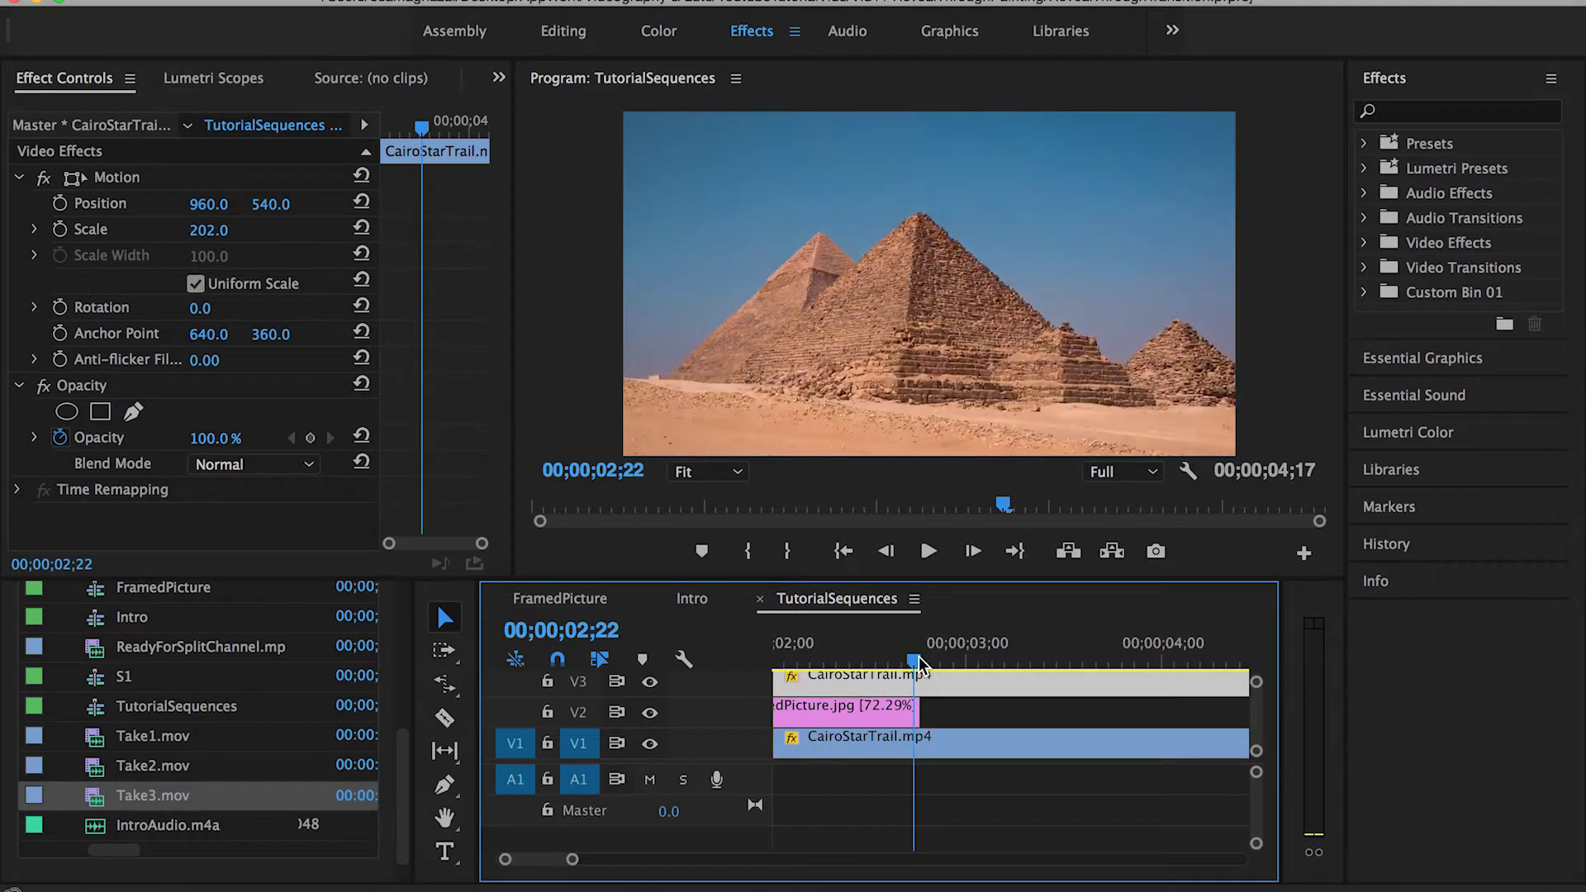
{"action": "left_click_drag", "start_coordinate": [918, 665], "coordinate": [920, 661]}
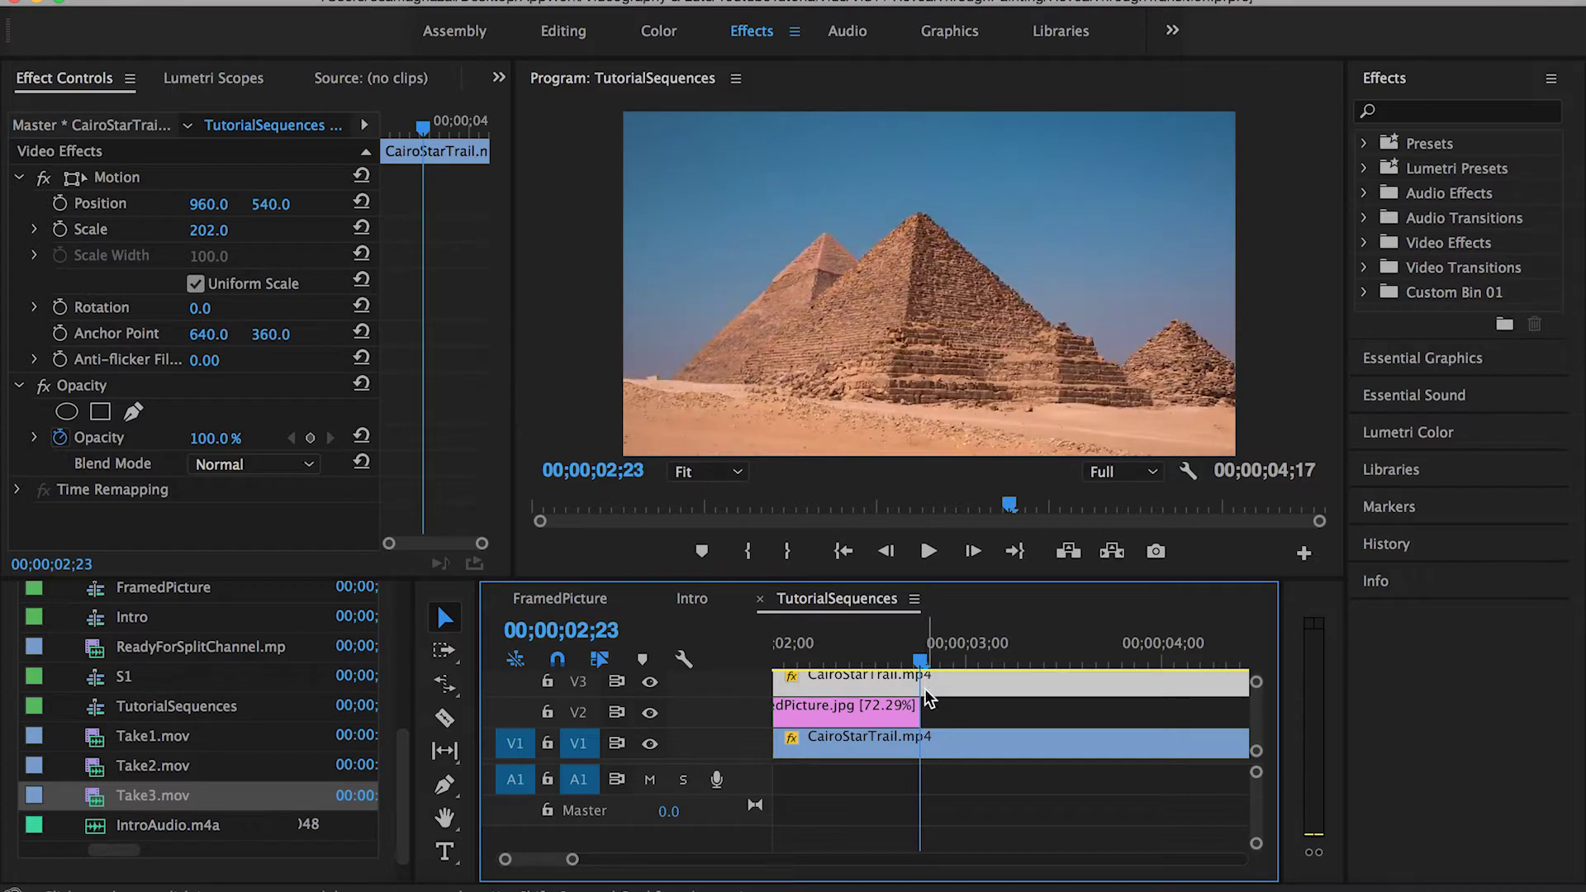
{"action": "key", "text": "minus"}
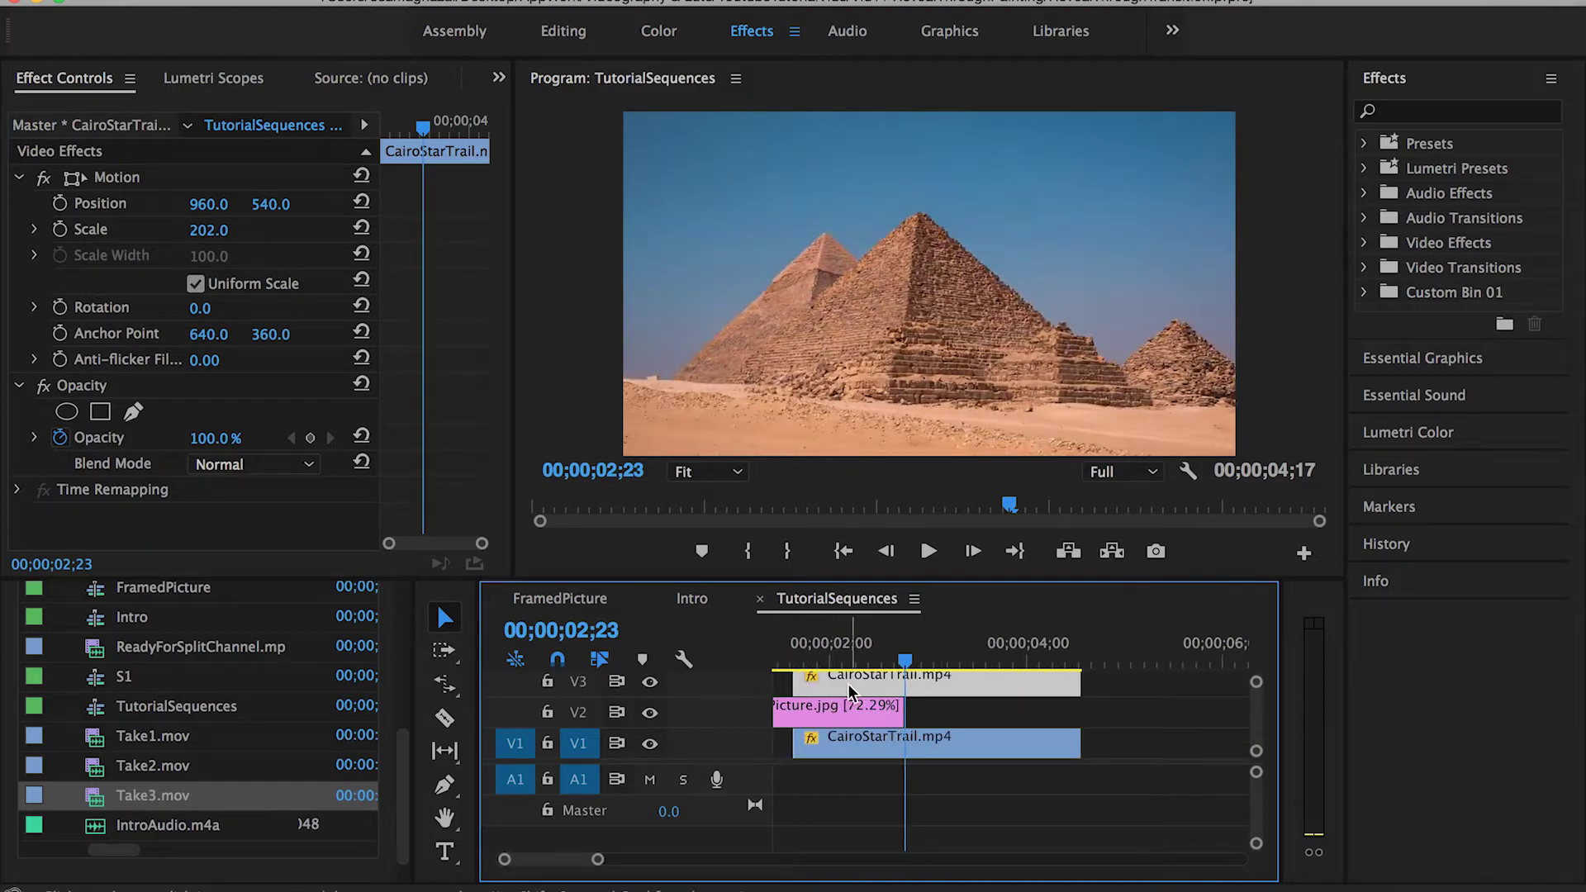
{"action": "left_click_drag", "start_coordinate": [824, 661], "coordinate": [906, 661]}
{"action": "key", "text": "equal"}
{"action": "key", "text": "equal"}
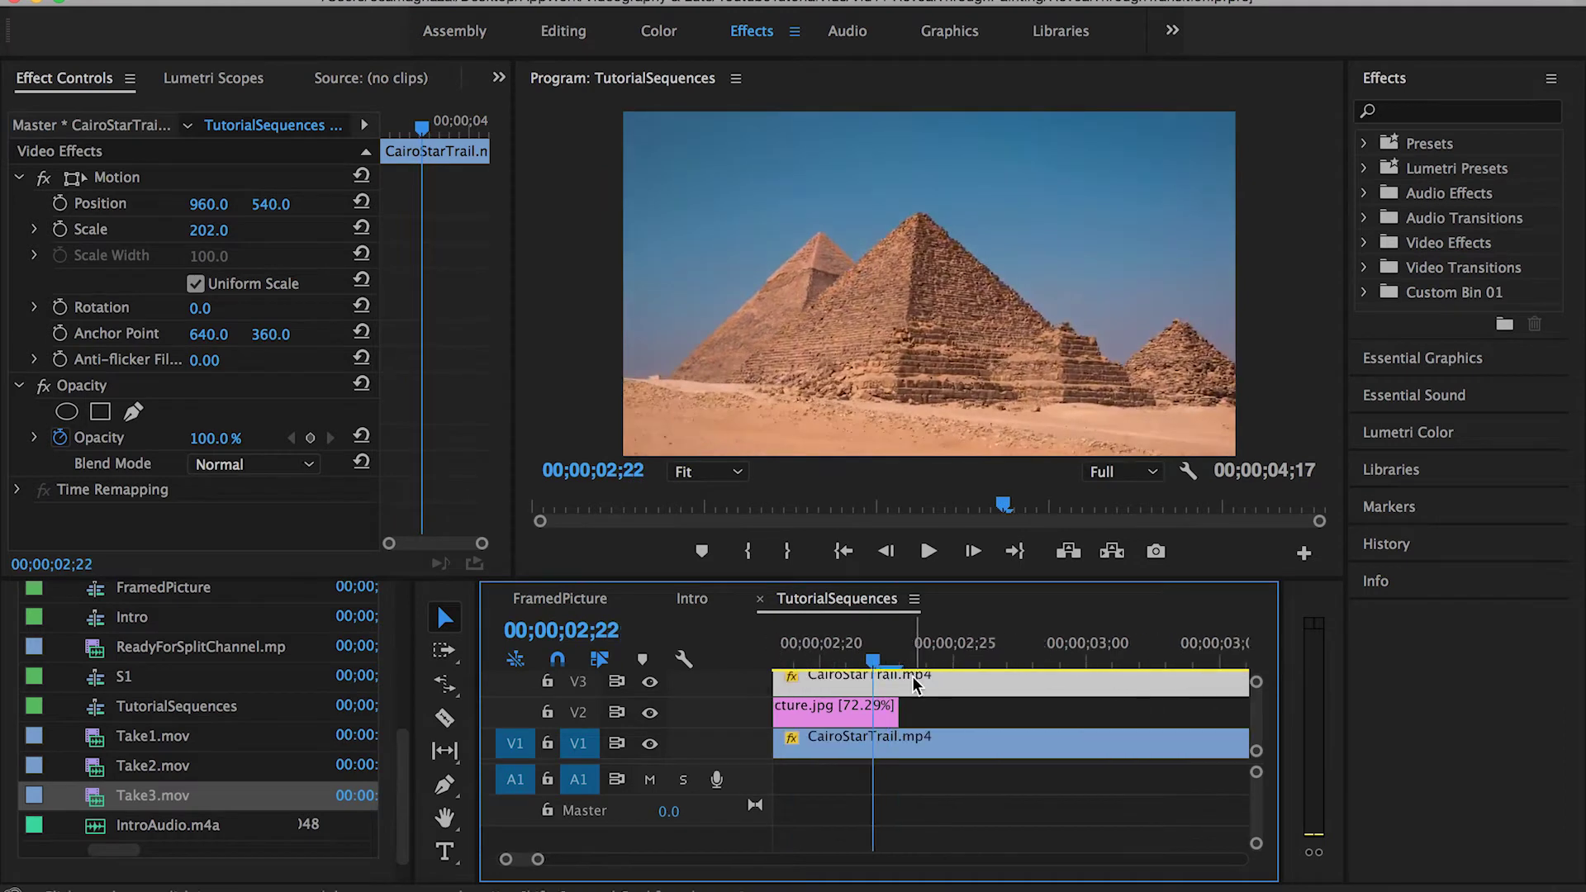
Razor the V3 copy at 02;22 and delete the leftover right-hand pieces
{"action": "key", "text": "c"}
{"action": "left_click", "coordinate": [903, 682]}
{"action": "key", "text": "v"}
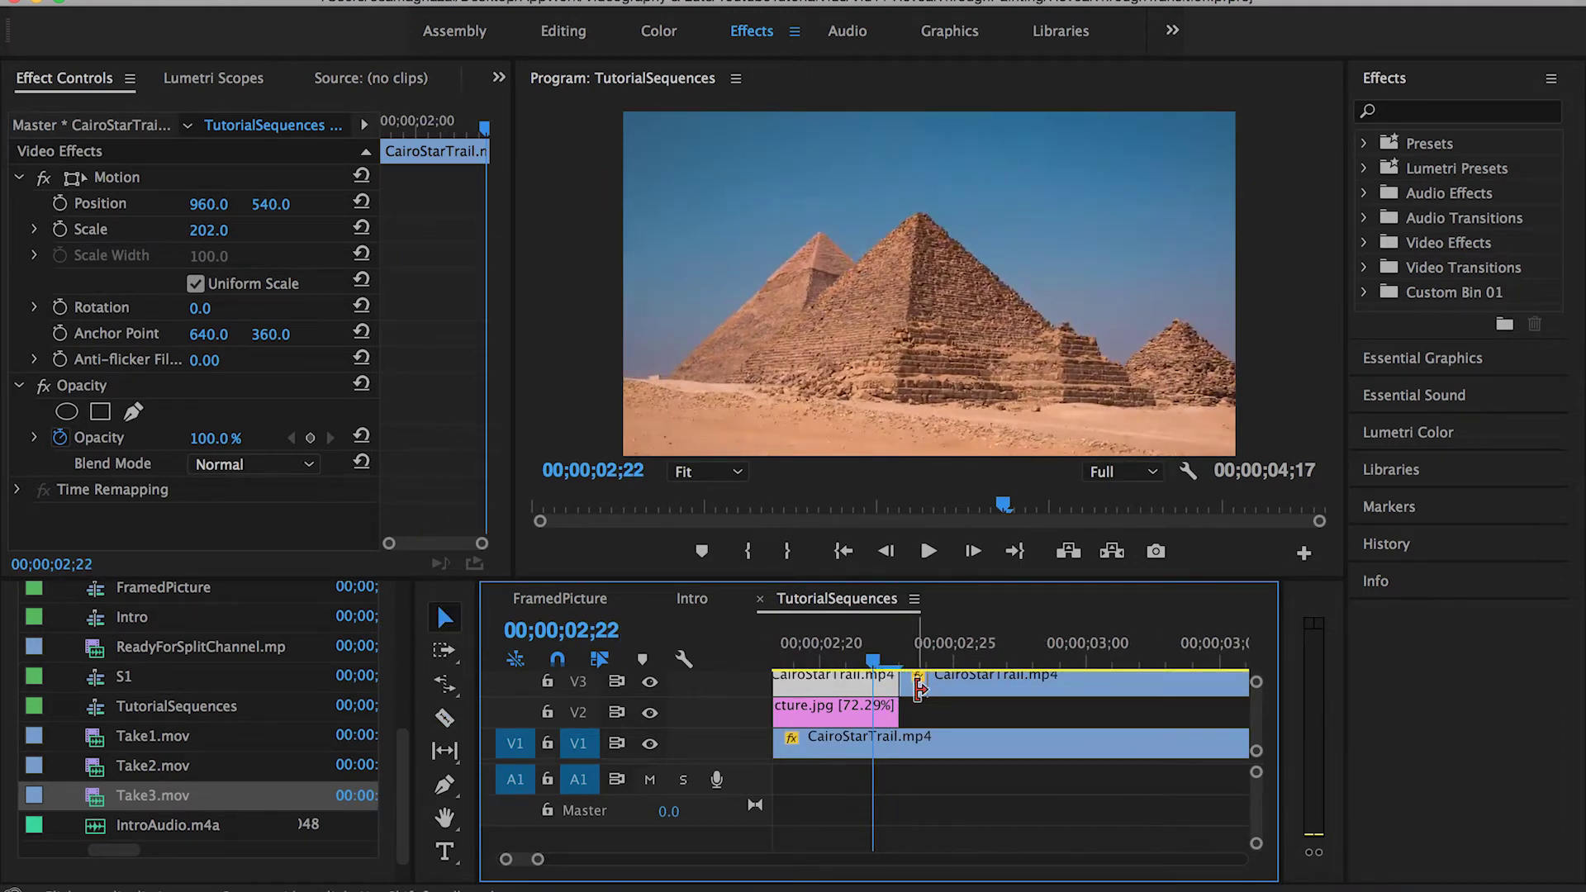
{"action": "left_click", "coordinate": [924, 690]}
{"action": "key", "text": "Delete"}
{"action": "key", "text": "minus"}
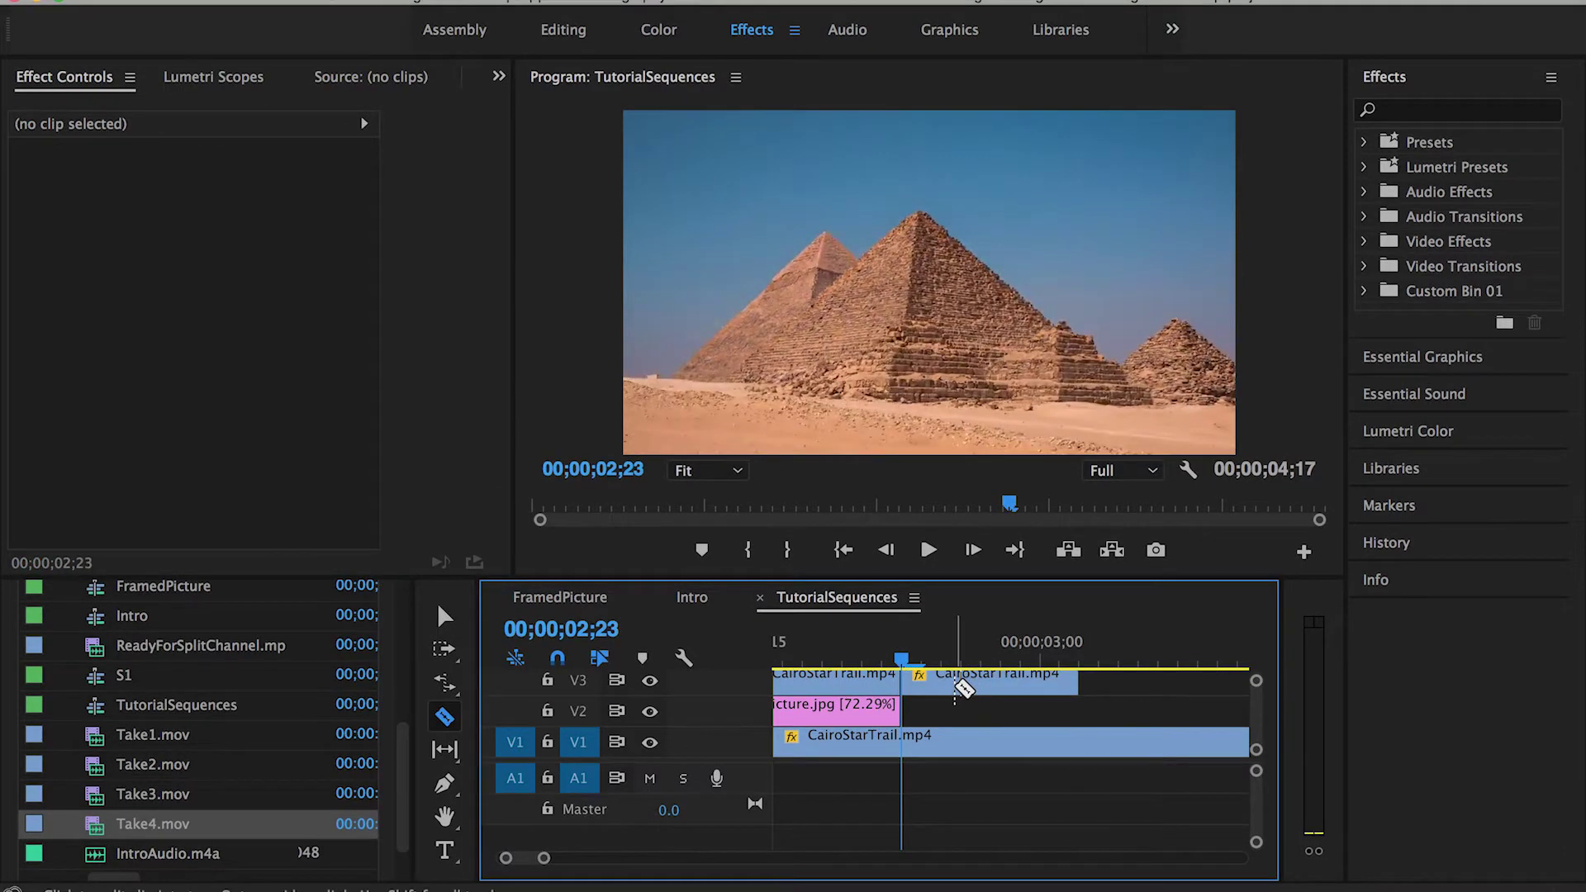
{"action": "key", "text": "v"}
{"action": "left_click", "coordinate": [962, 688]}
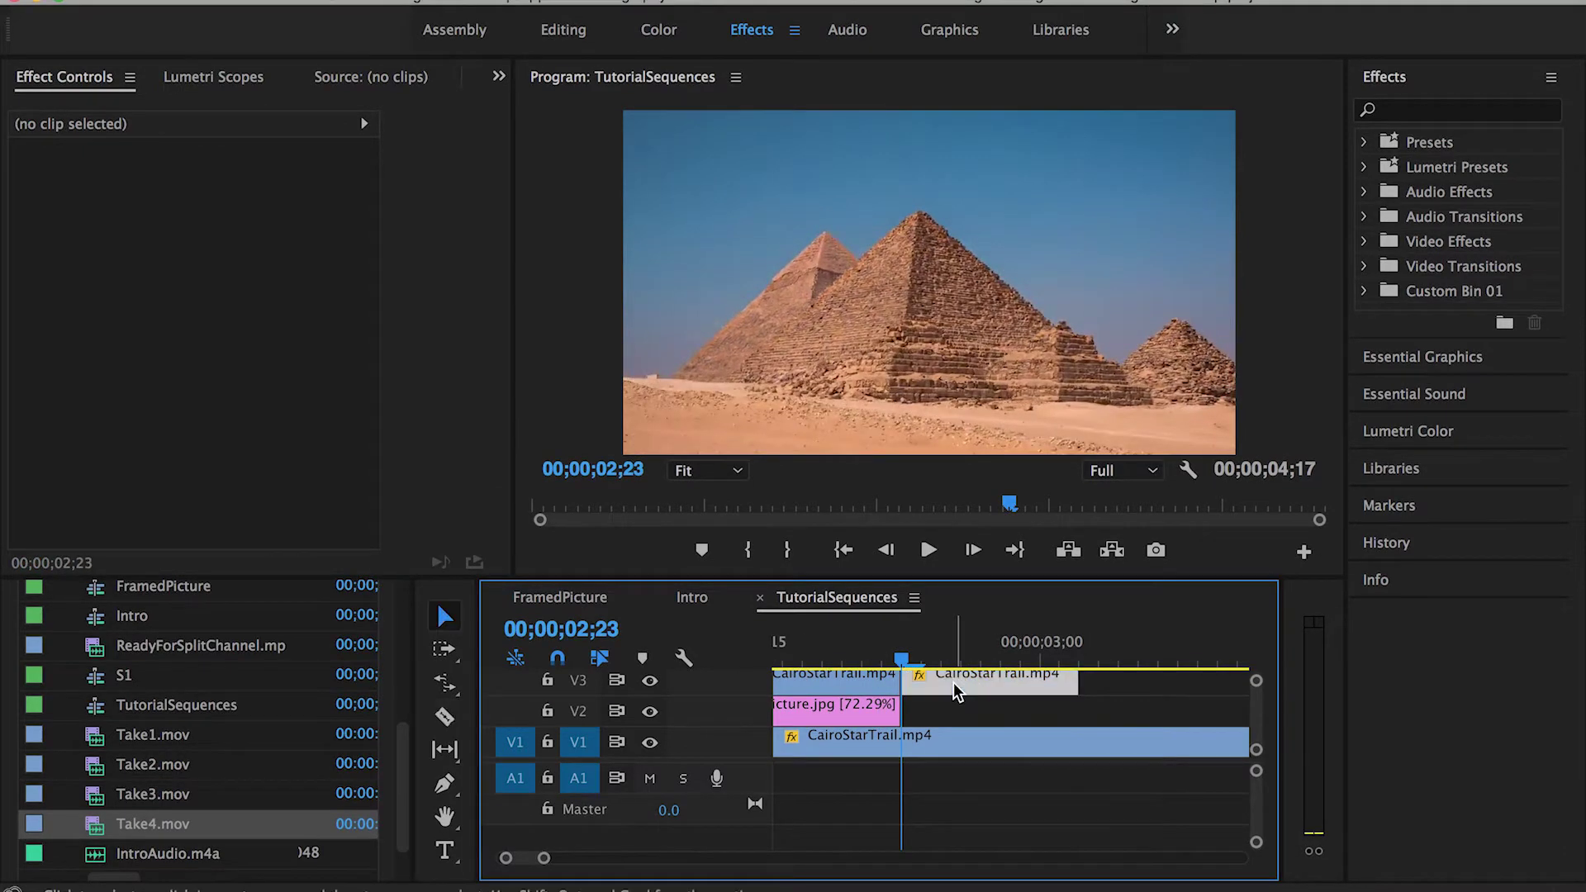
{"action": "key", "text": "Delete"}
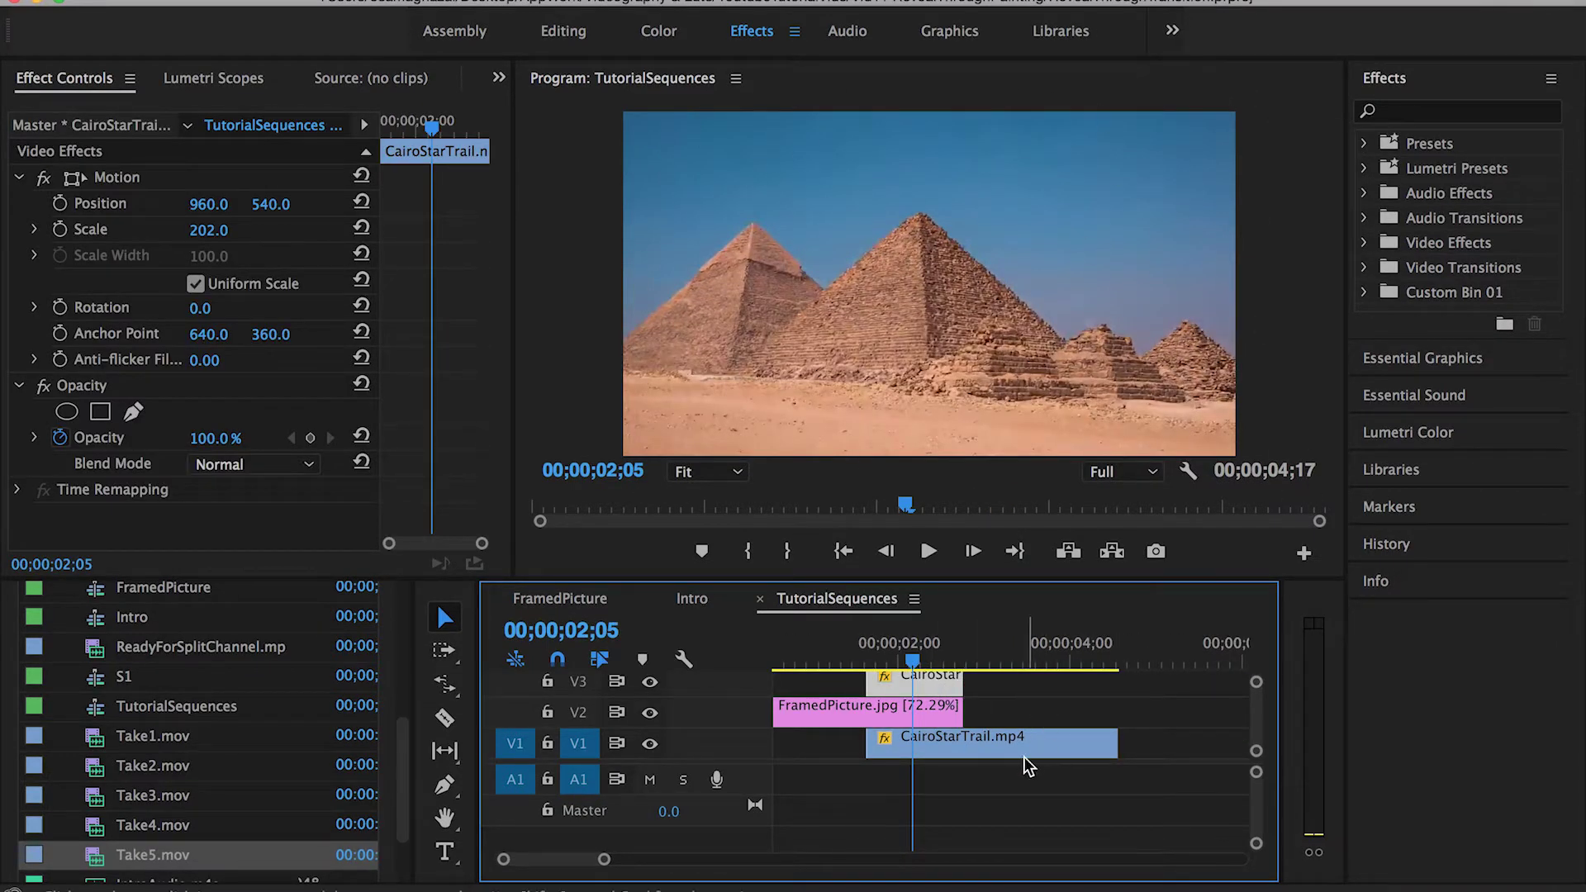
{"action": "left_click", "coordinate": [1023, 649]}
At 02;05, turn off Uniform Scale and set the V3 copy to Scale Height 94 and Width 75
{"action": "left_click_drag", "start_coordinate": [1025, 651], "coordinate": [913, 673]}
{"action": "left_click_drag", "start_coordinate": [211, 237], "coordinate": [106, 237]}
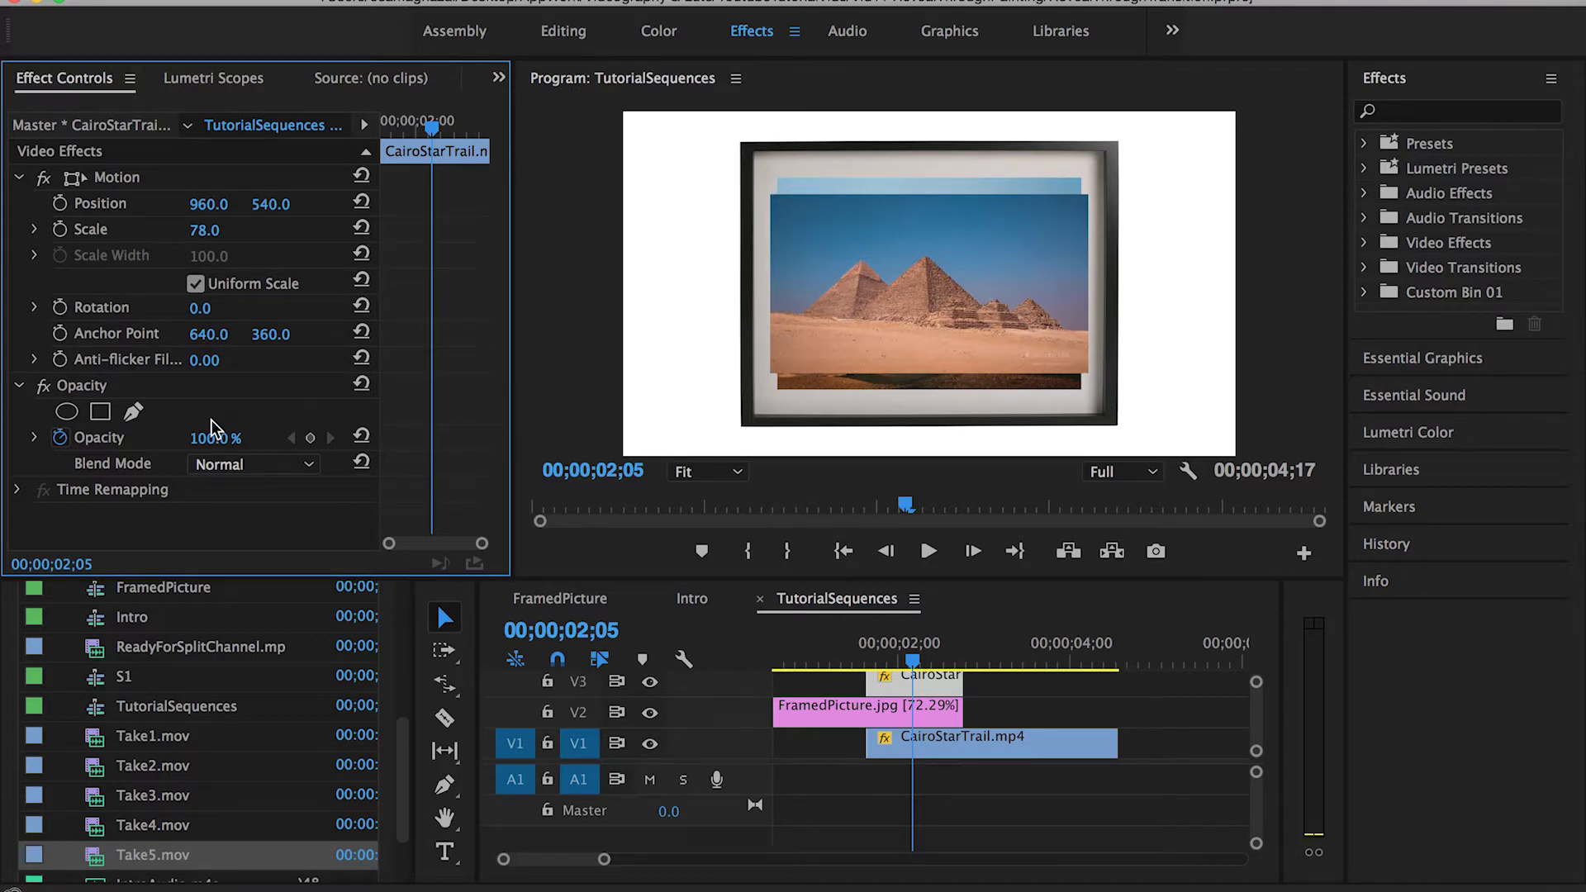
{"action": "left_click", "coordinate": [195, 285]}
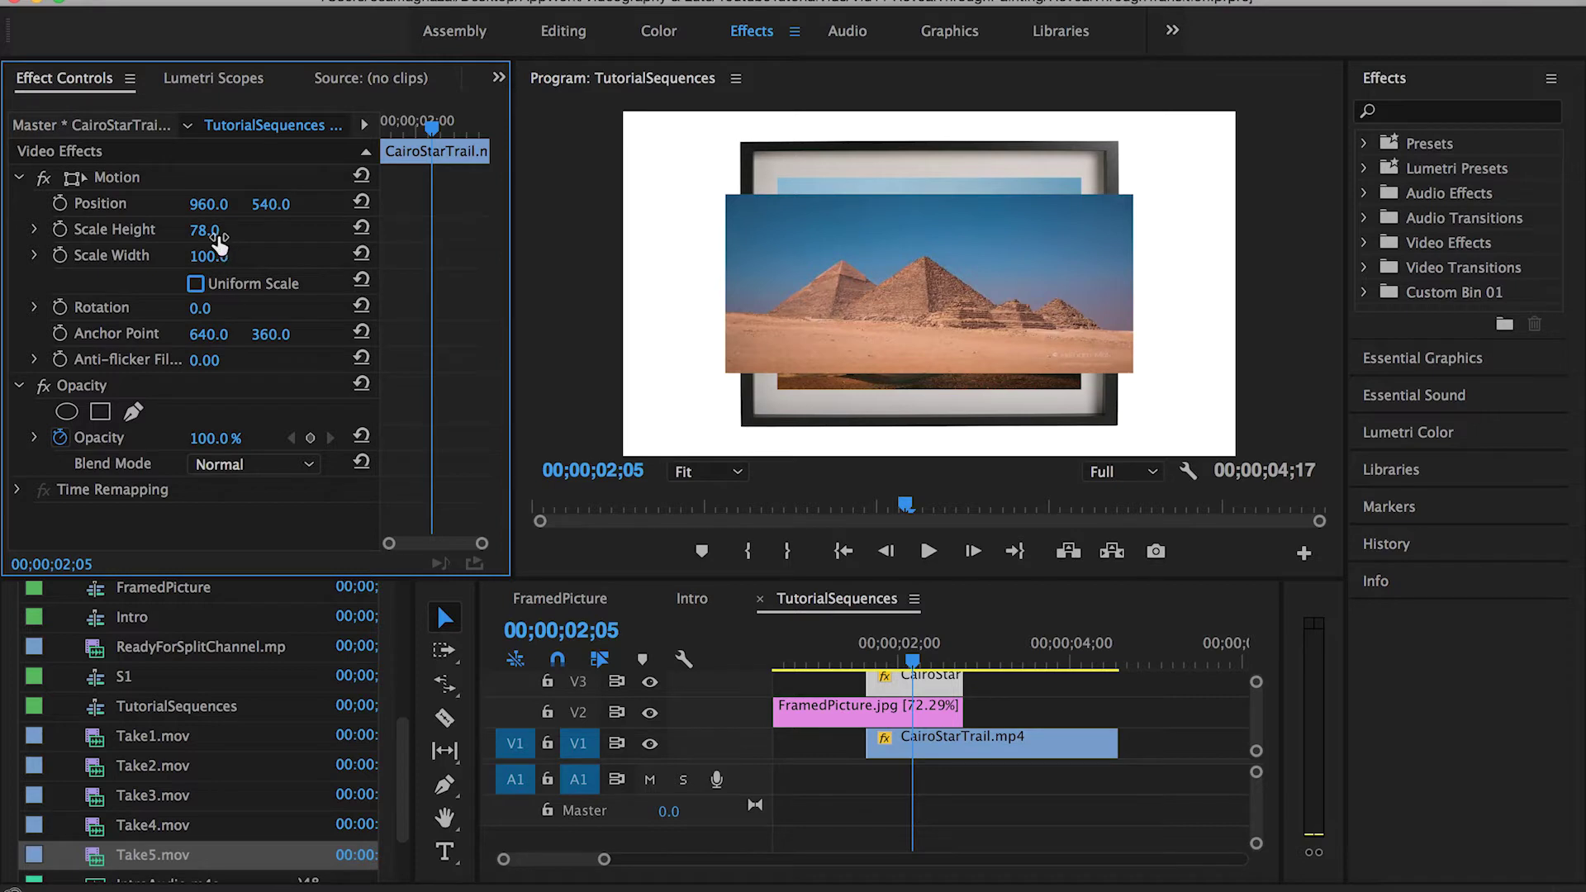
{"action": "left_click_drag", "start_coordinate": [214, 237], "coordinate": [214, 238]}
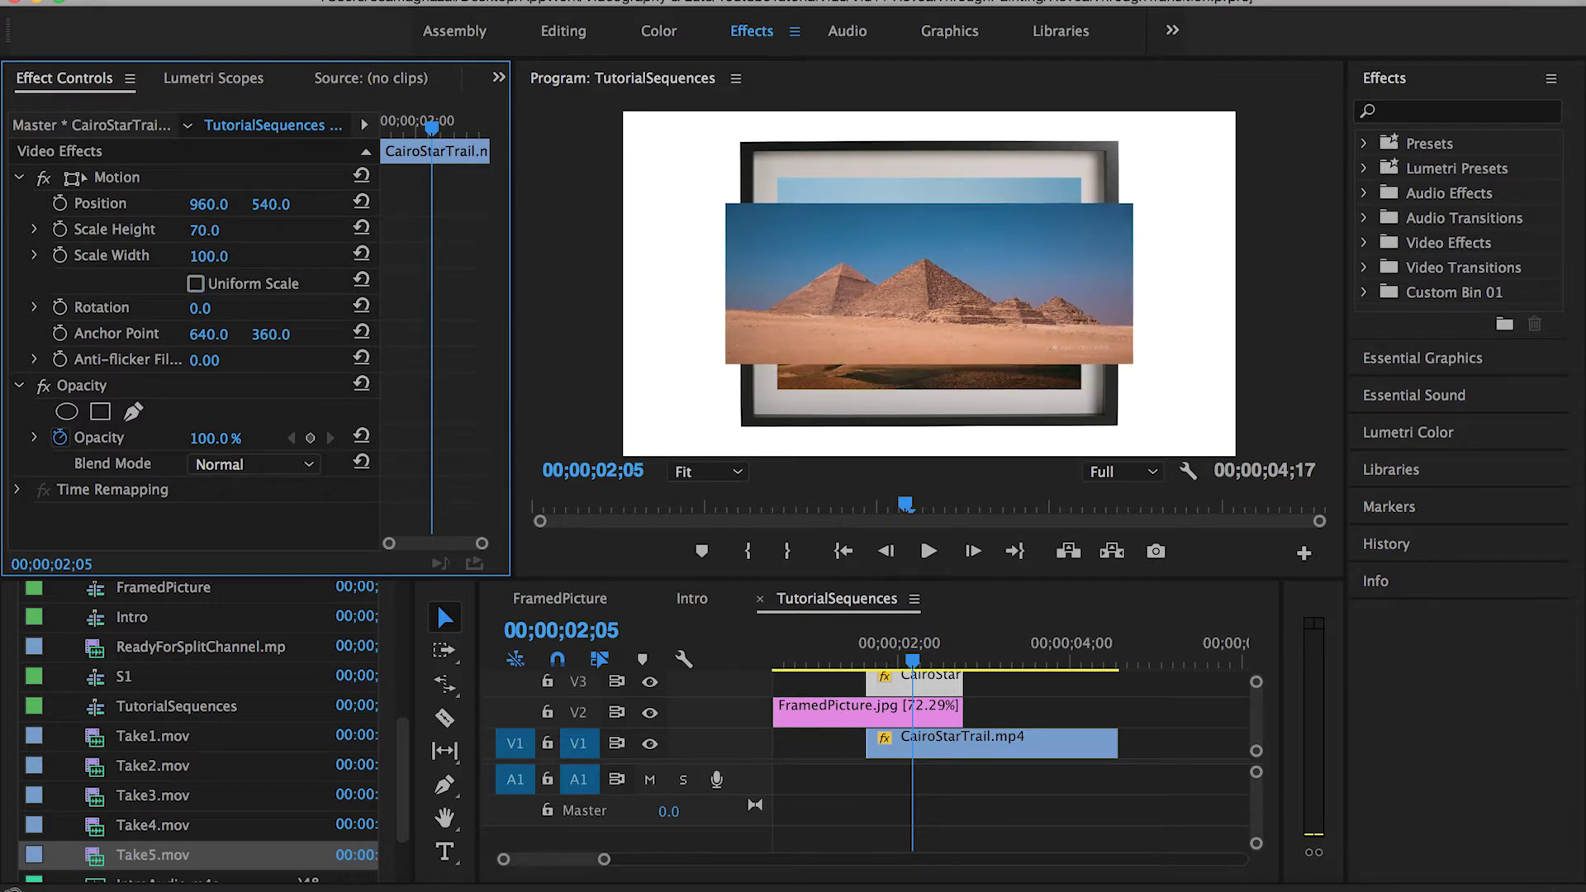
{"action": "left_click_drag", "start_coordinate": [204, 230], "coordinate": [159, 257]}
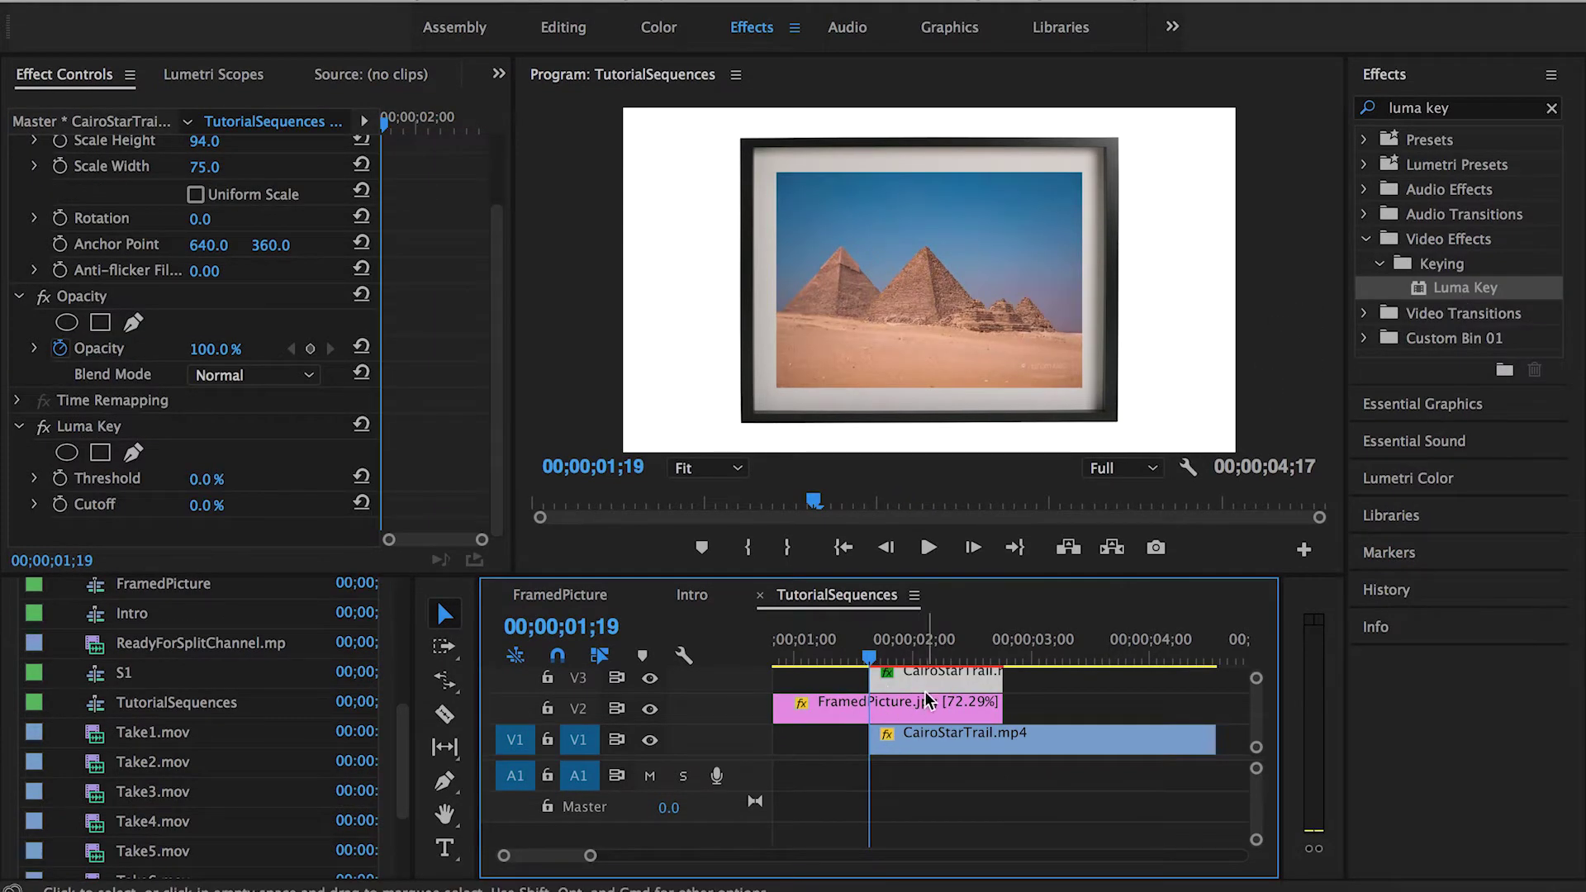
Remove the existing Luma Key and reapply Luma Key to the V3 CairoStarTrail copy
{"action": "left_click", "coordinate": [136, 424]}
{"action": "key", "text": "Delete"}
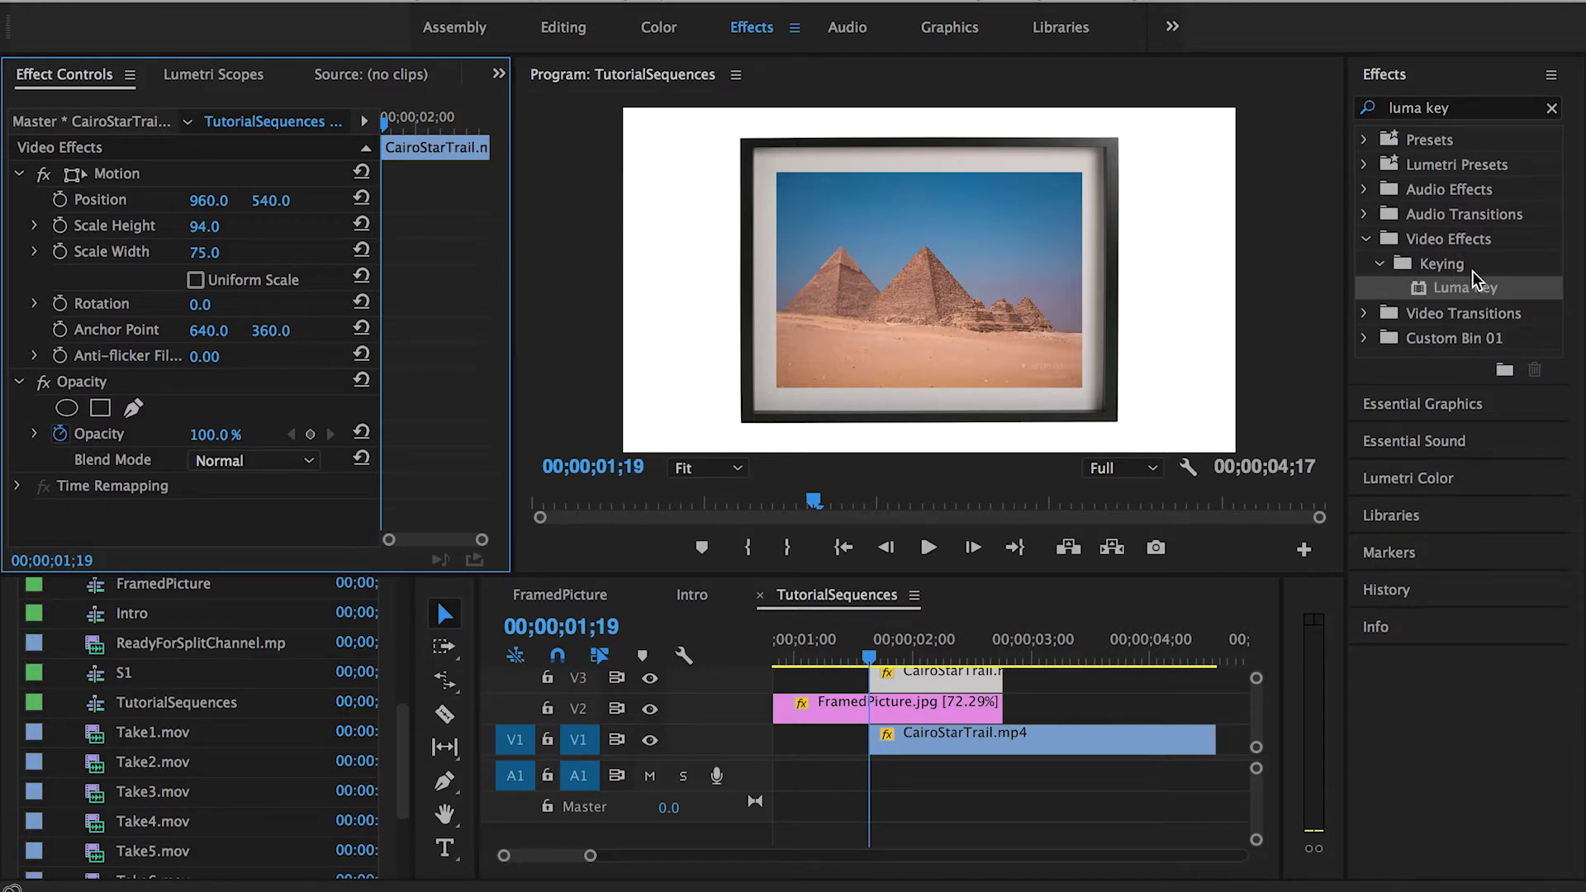
{"action": "left_click_drag", "start_coordinate": [1479, 293], "coordinate": [869, 658]}
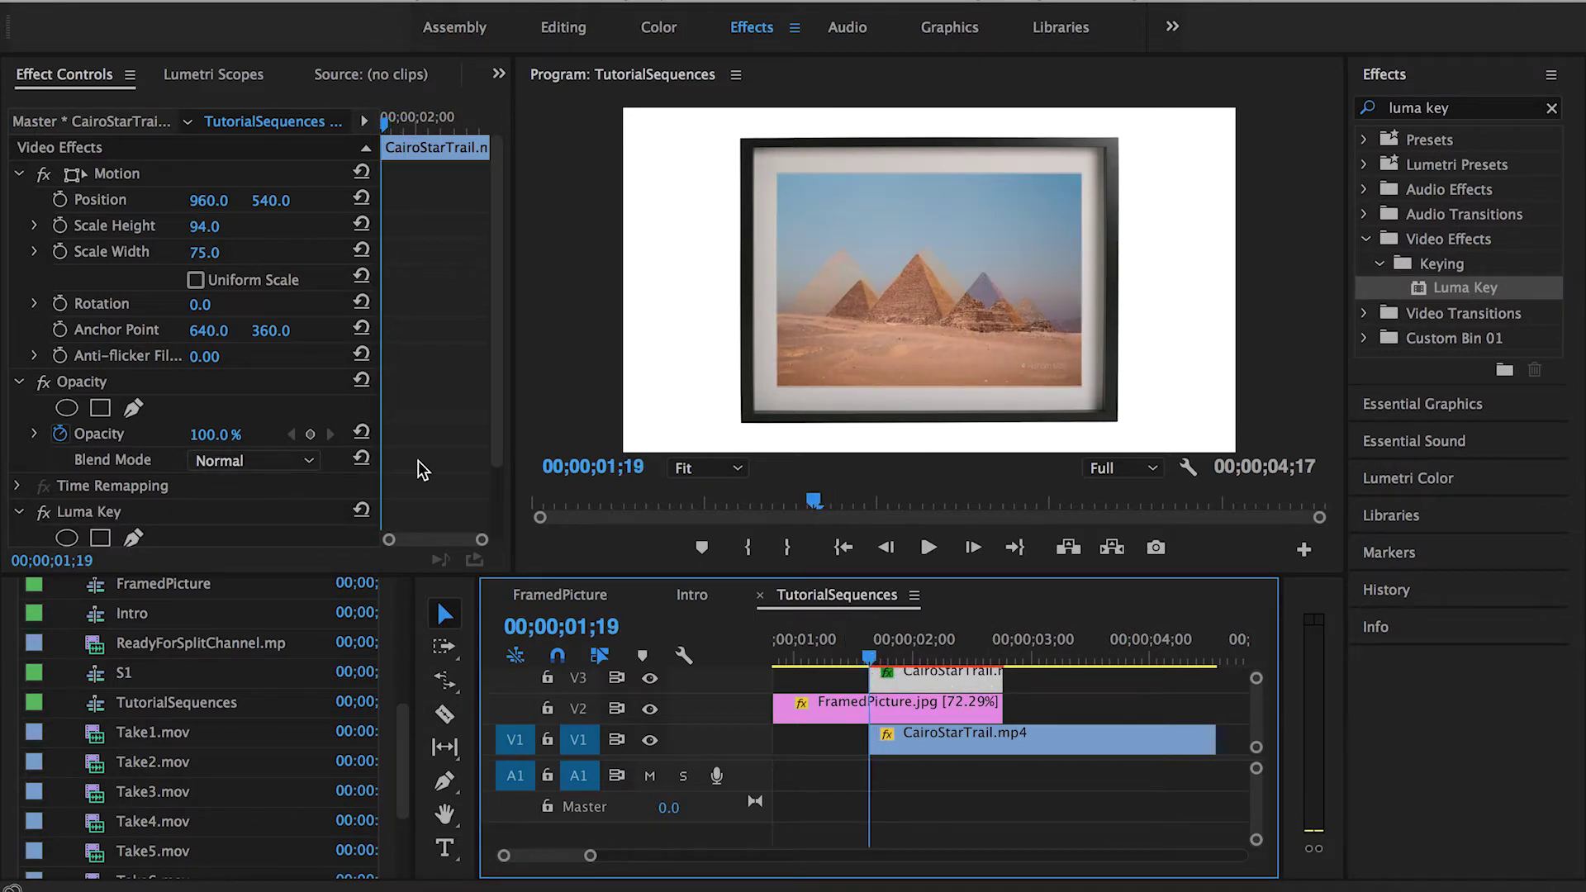
At 01;19, keyframe Luma Key Threshold and Cutoff at 100%
{"action": "scroll", "coordinate": [497, 486], "scroll_direction": "down", "scroll_amount": 2}
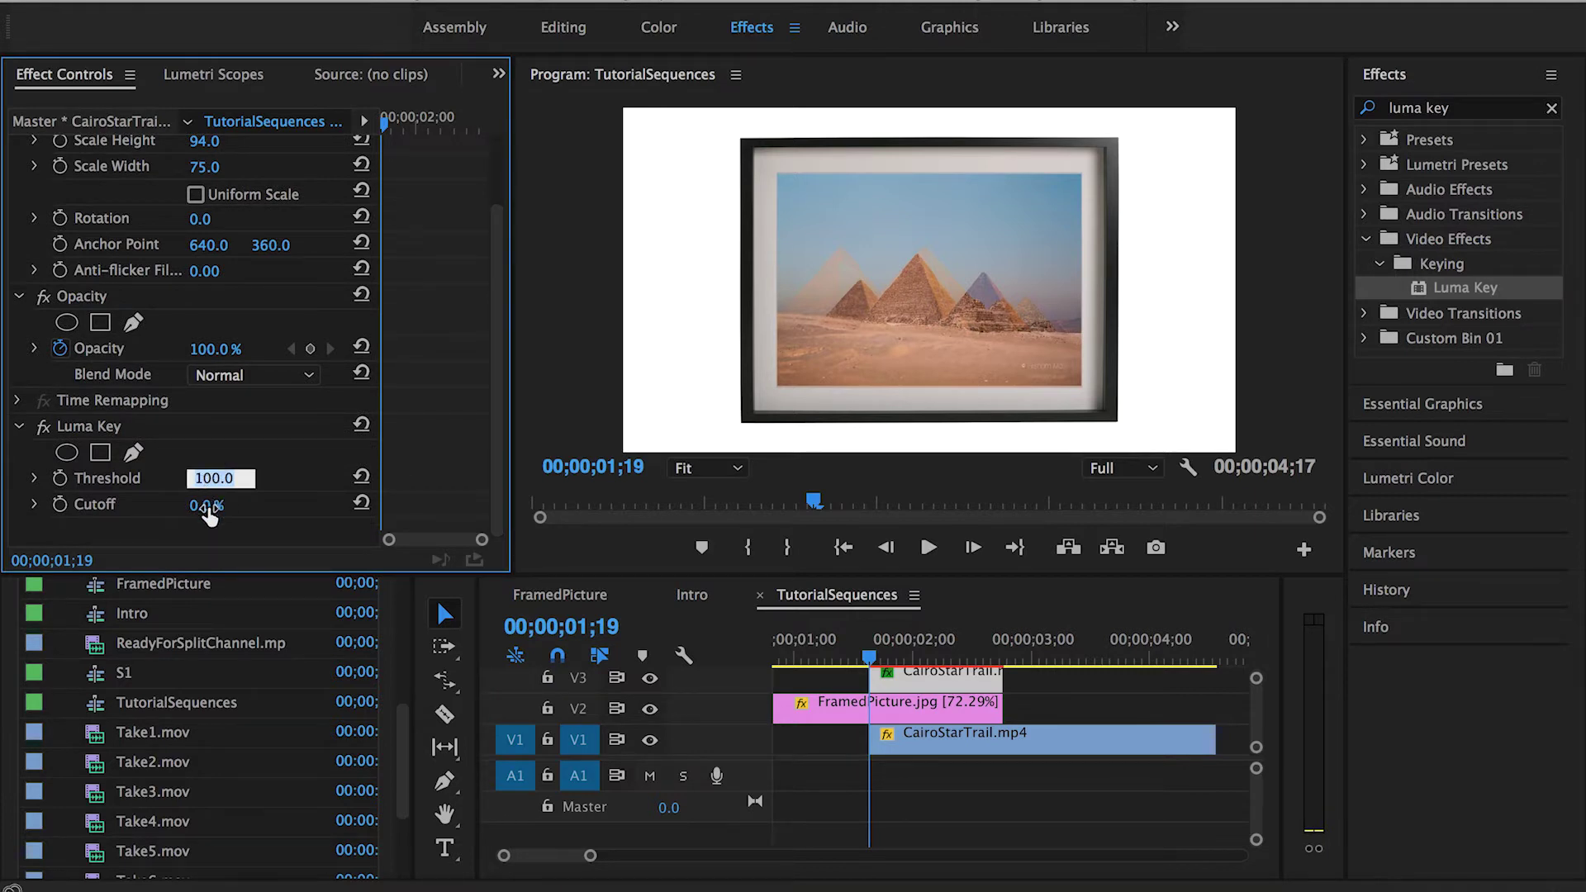
{"action": "left_click", "coordinate": [59, 479]}
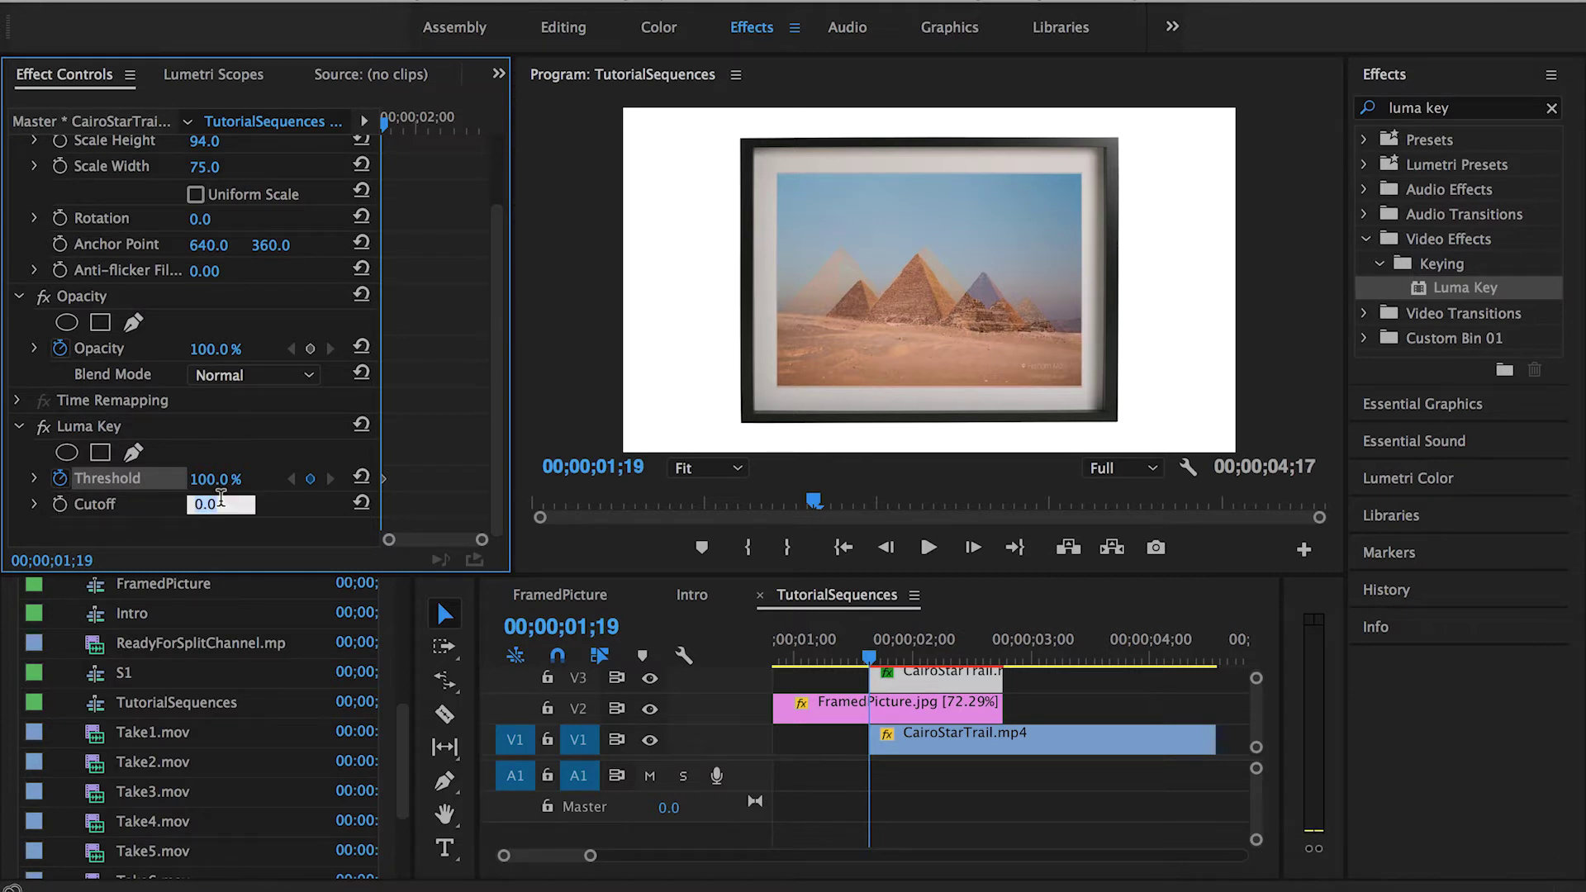
{"action": "type", "text": "10"}
{"action": "key", "text": "Return"}
{"action": "type", "text": "100"}
{"action": "key", "text": "Return"}
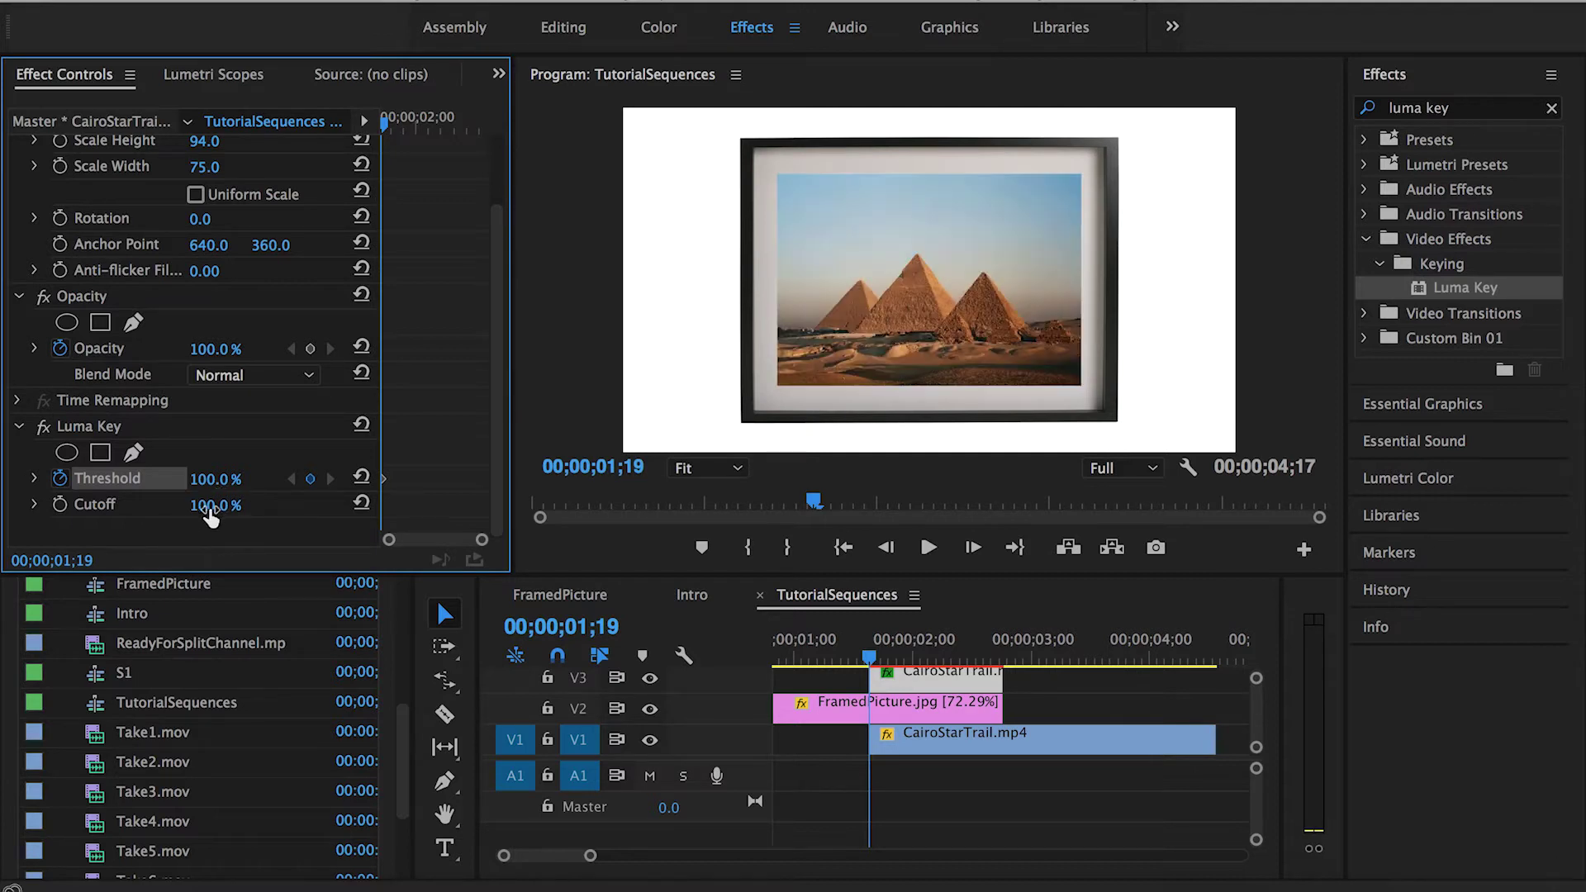
{"action": "left_click", "coordinate": [59, 504]}
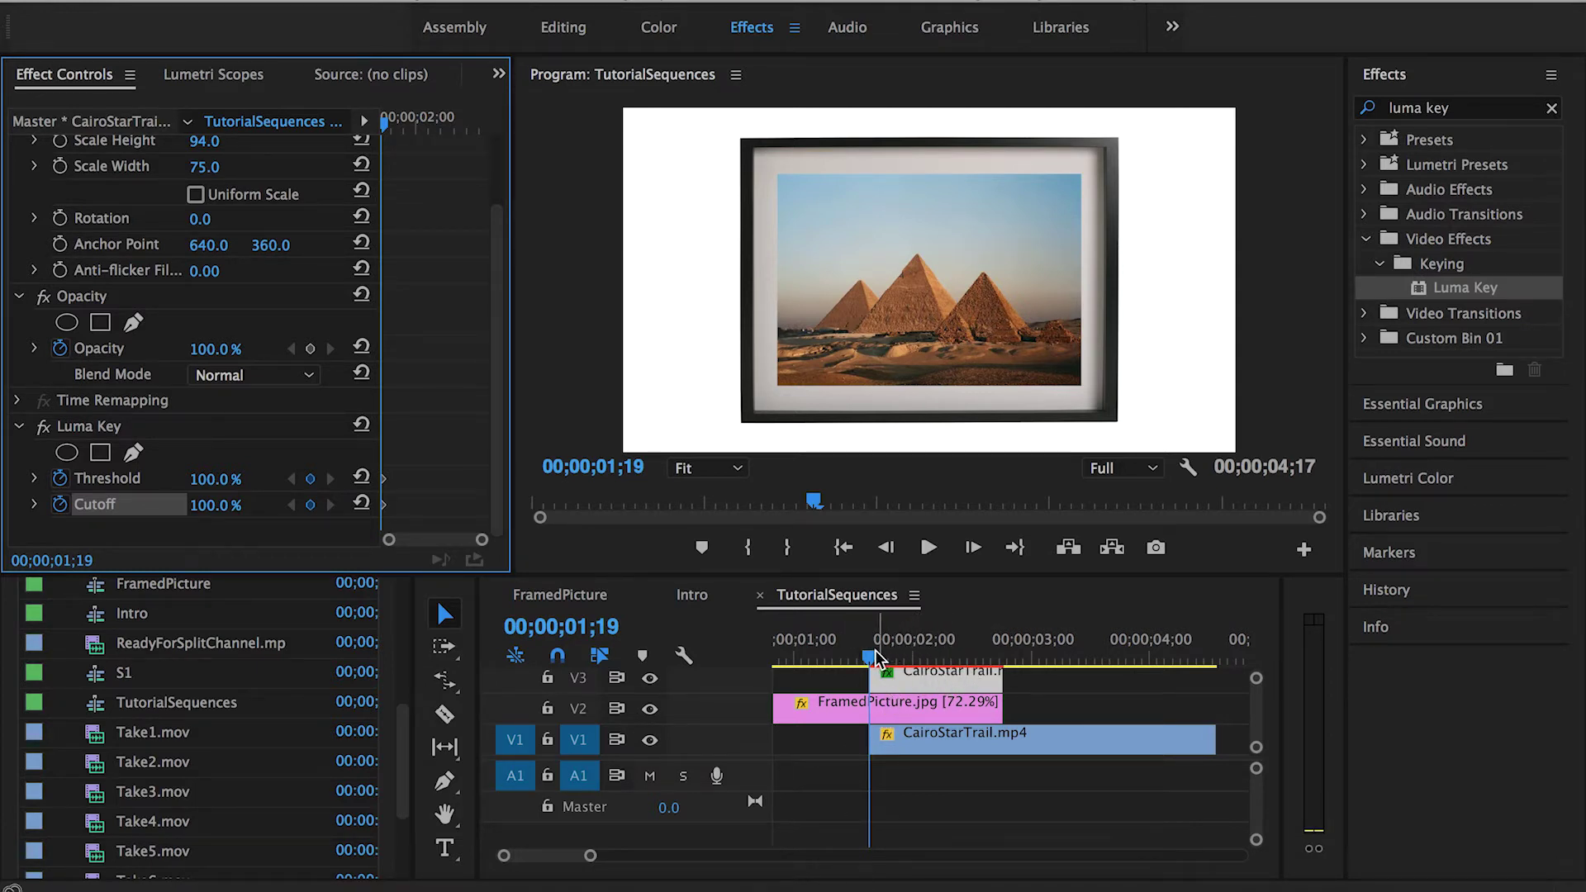
{"action": "mouse_move", "coordinate": [877, 659]}
{"action": "left_mouse_down"}
{"action": "mouse_move", "coordinate": [1071, 663]}
{"action": "mouse_move", "coordinate": [869, 657]}
{"action": "left_mouse_up"}
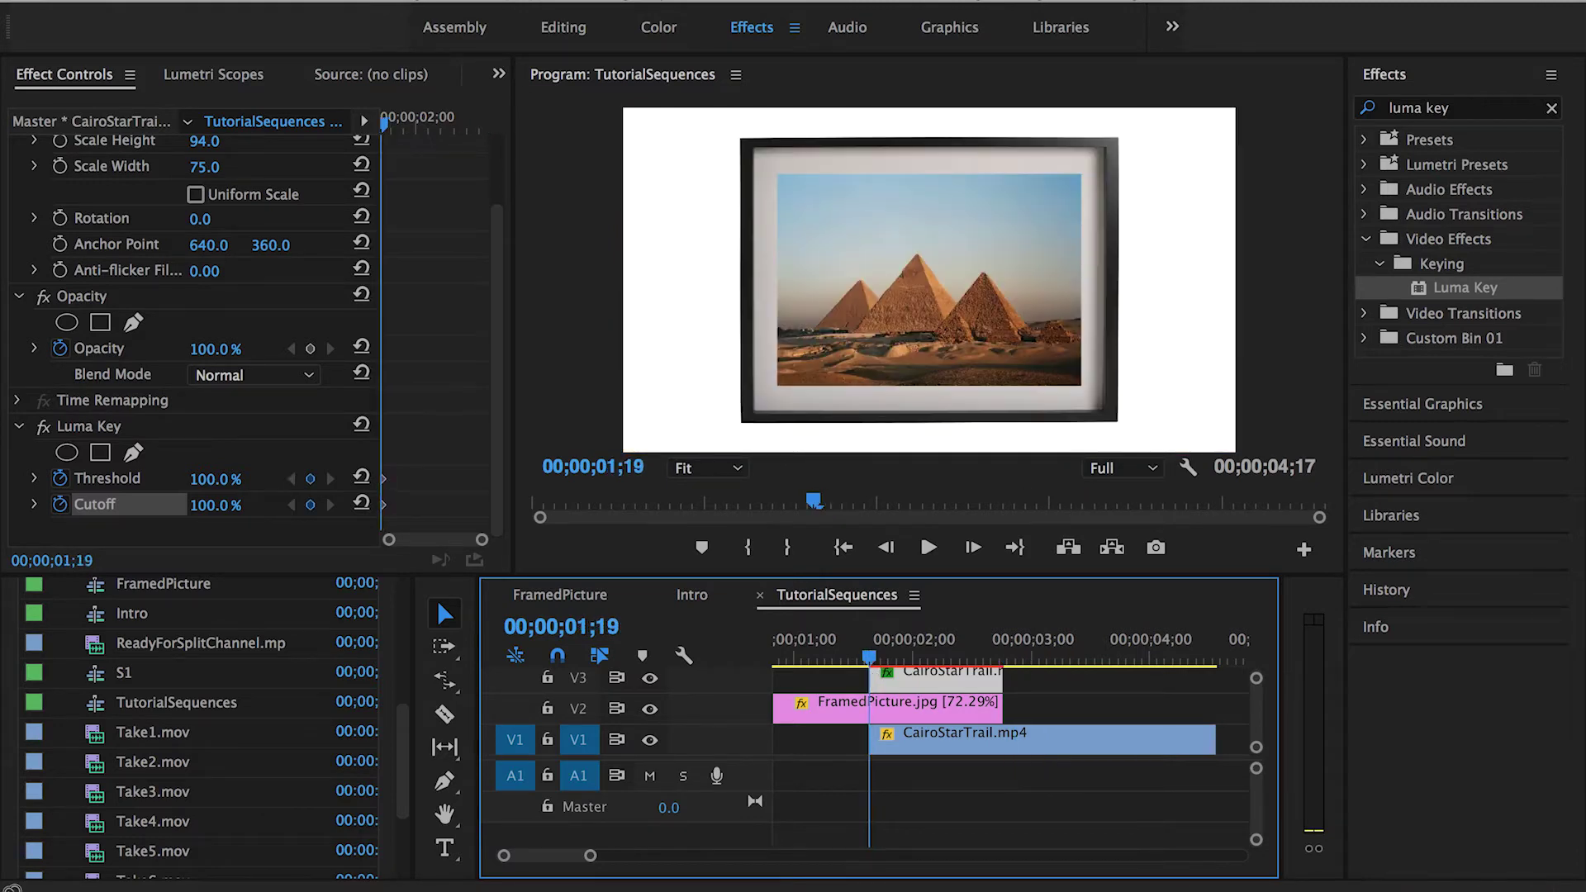
At 02;23, add a Luma Key Threshold keyframe at 0% to finish the reveal
{"action": "key", "text": "shift+5"}
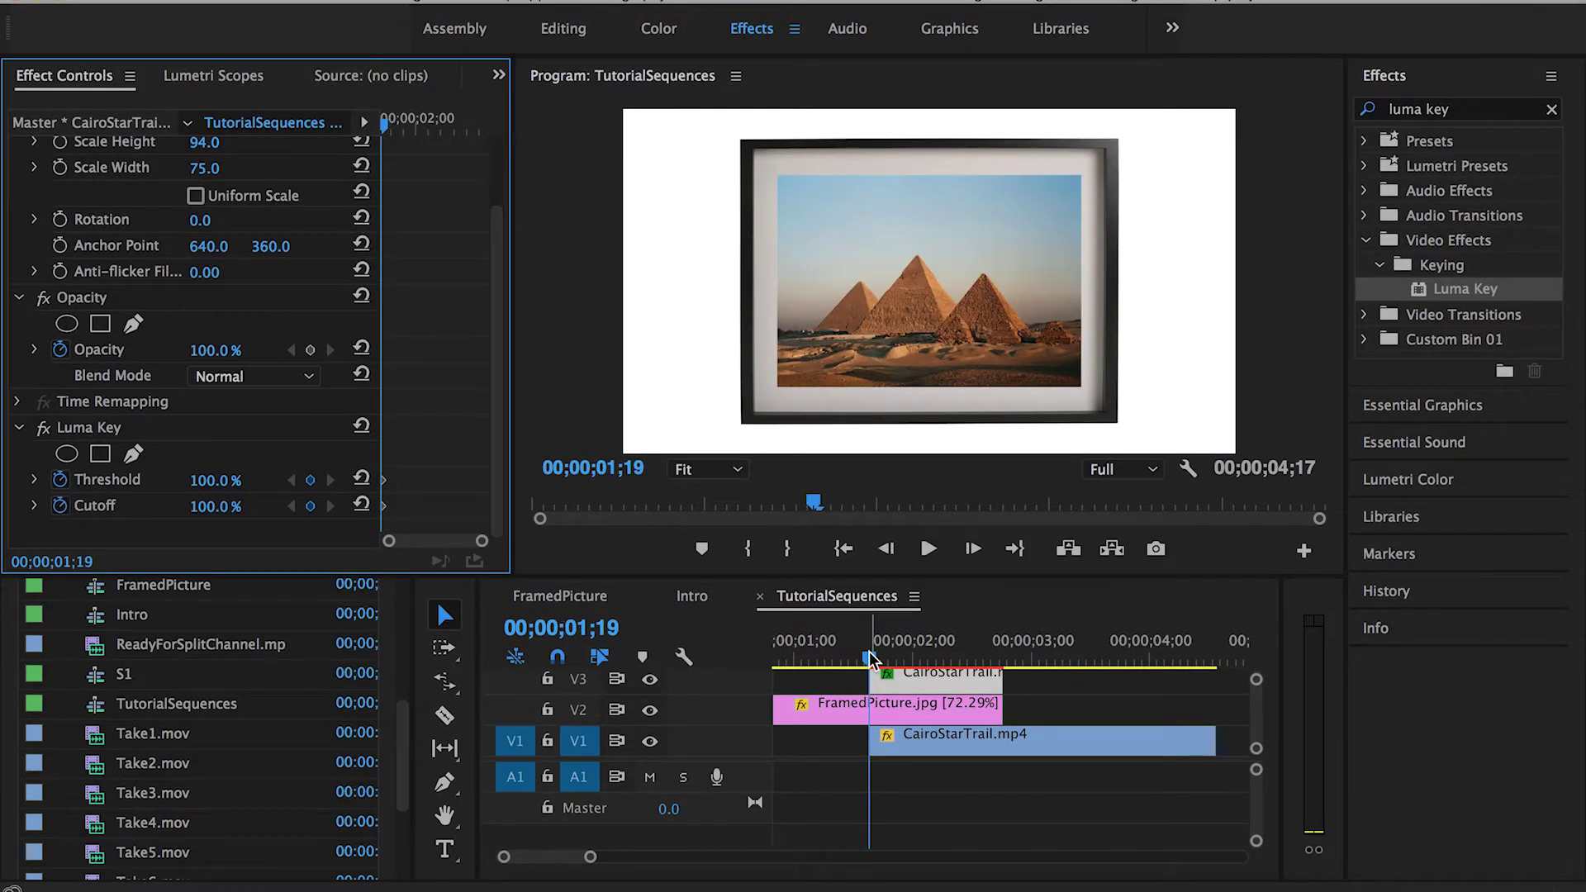
{"action": "left_click_drag", "start_coordinate": [869, 659], "coordinate": [1001, 653]}
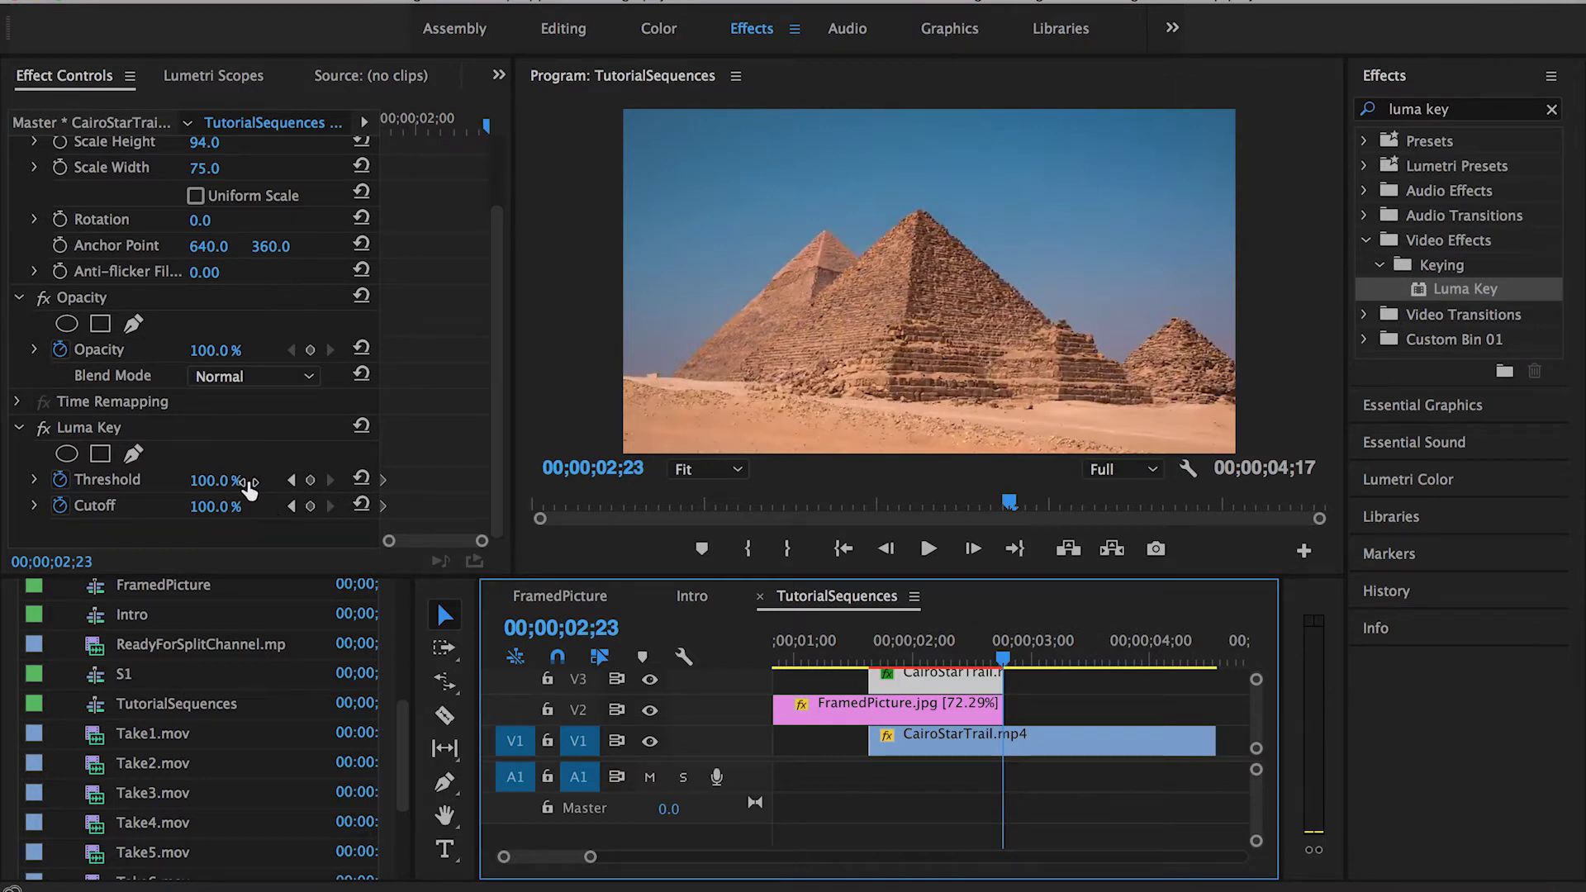
{"action": "left_click", "coordinate": [217, 481]}
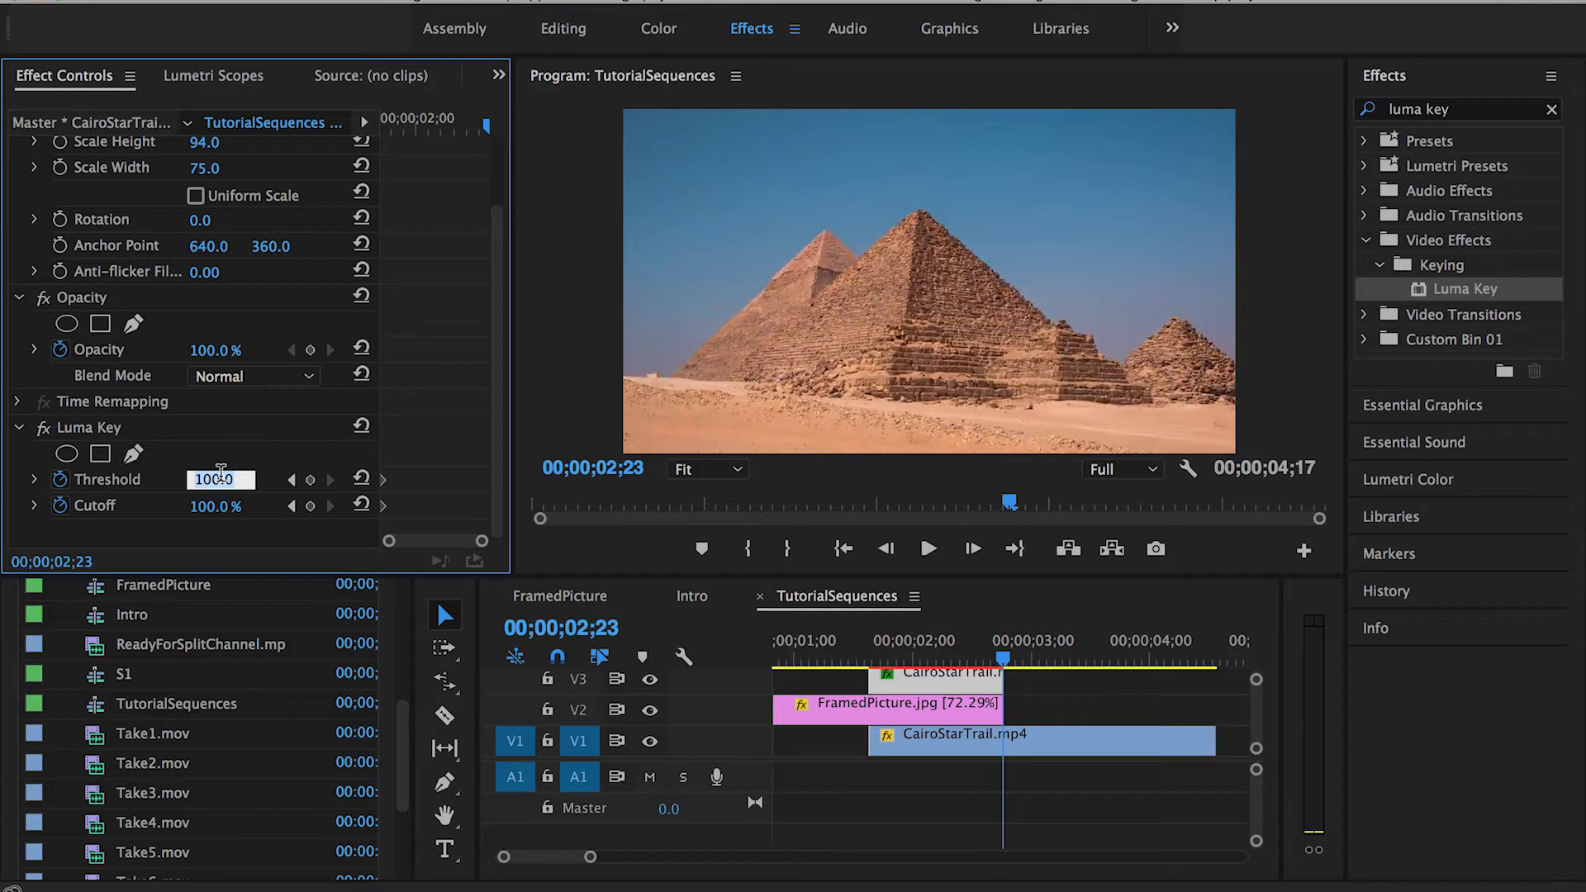
{"action": "key", "text": "Return"}
{"action": "key", "text": "Return"}
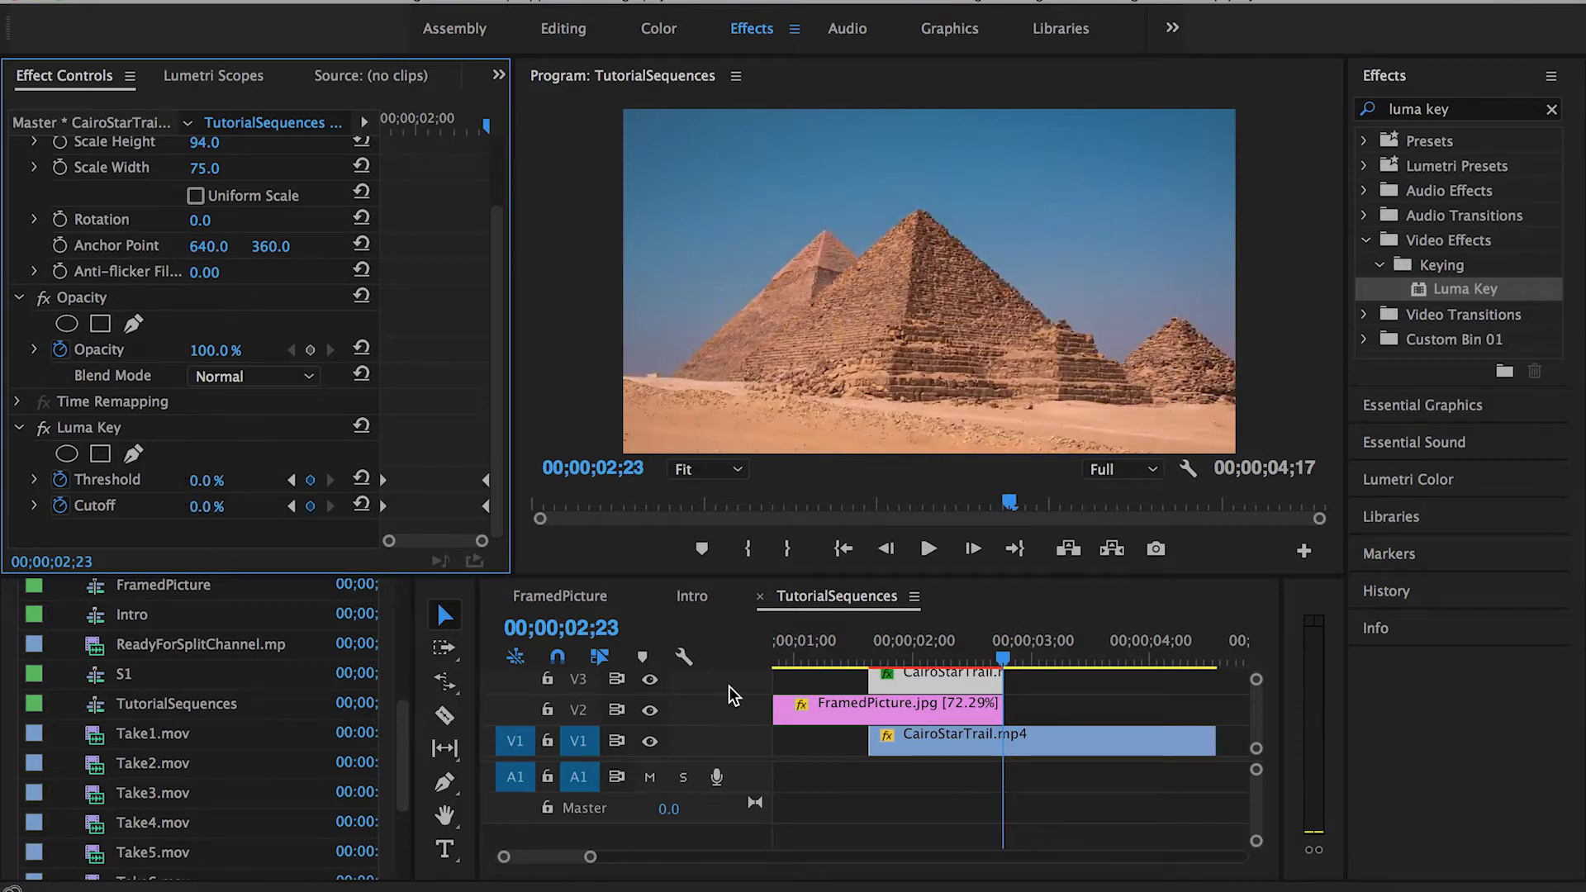
Mark In/Out around the reveal, render previews for that range, then clear In and Out
{"action": "left_click_drag", "start_coordinate": [865, 653], "coordinate": [867, 648]}
{"action": "key", "text": "i"}
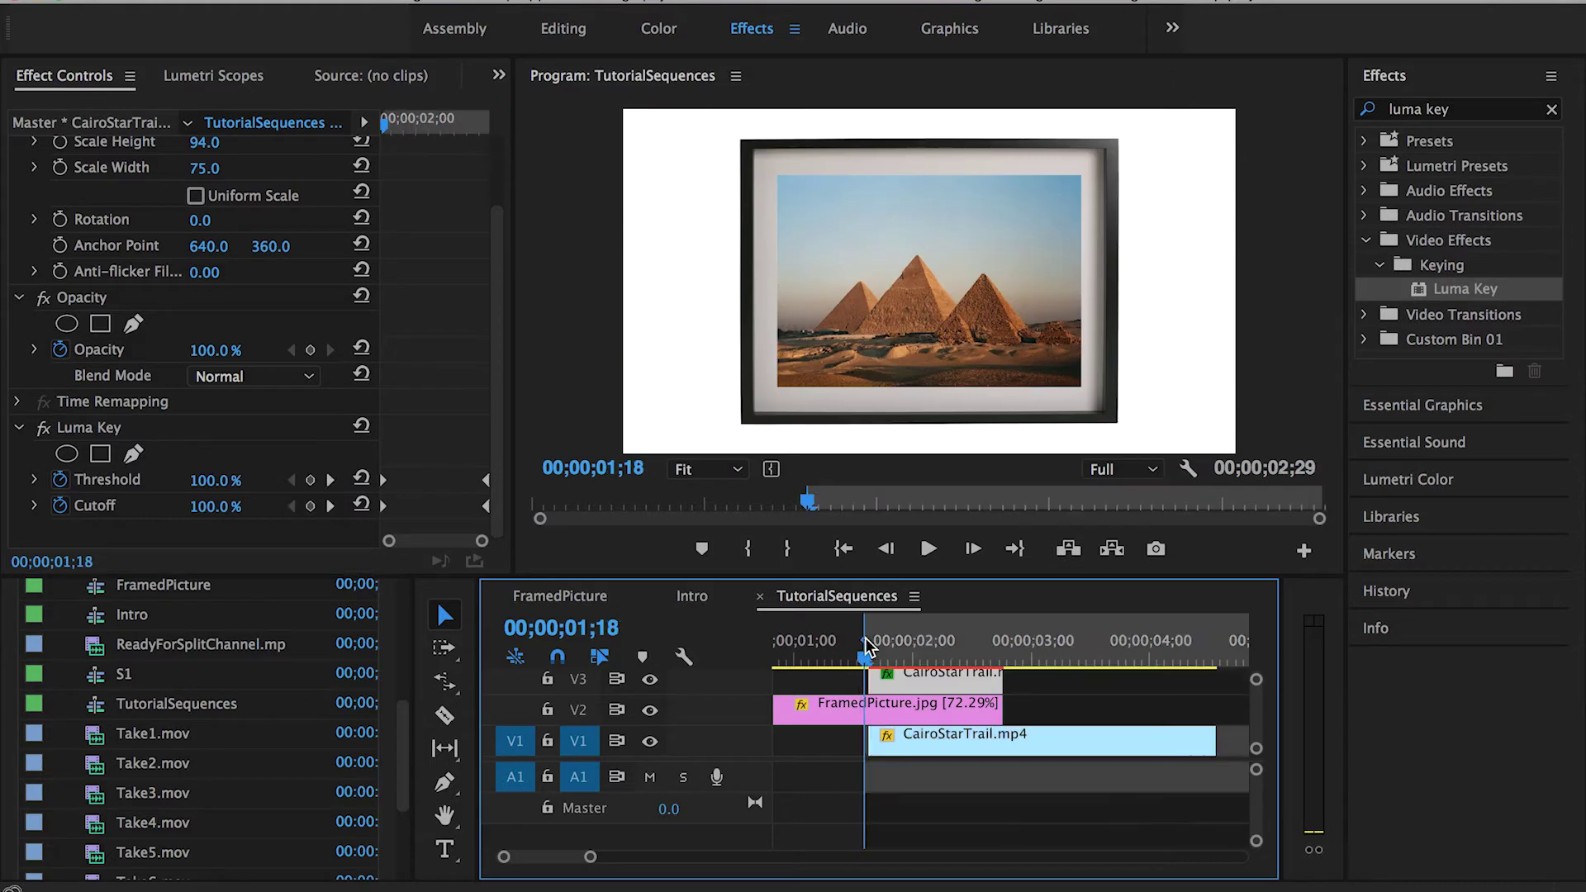
{"action": "left_click", "coordinate": [1012, 649]}
{"action": "key", "text": "o"}
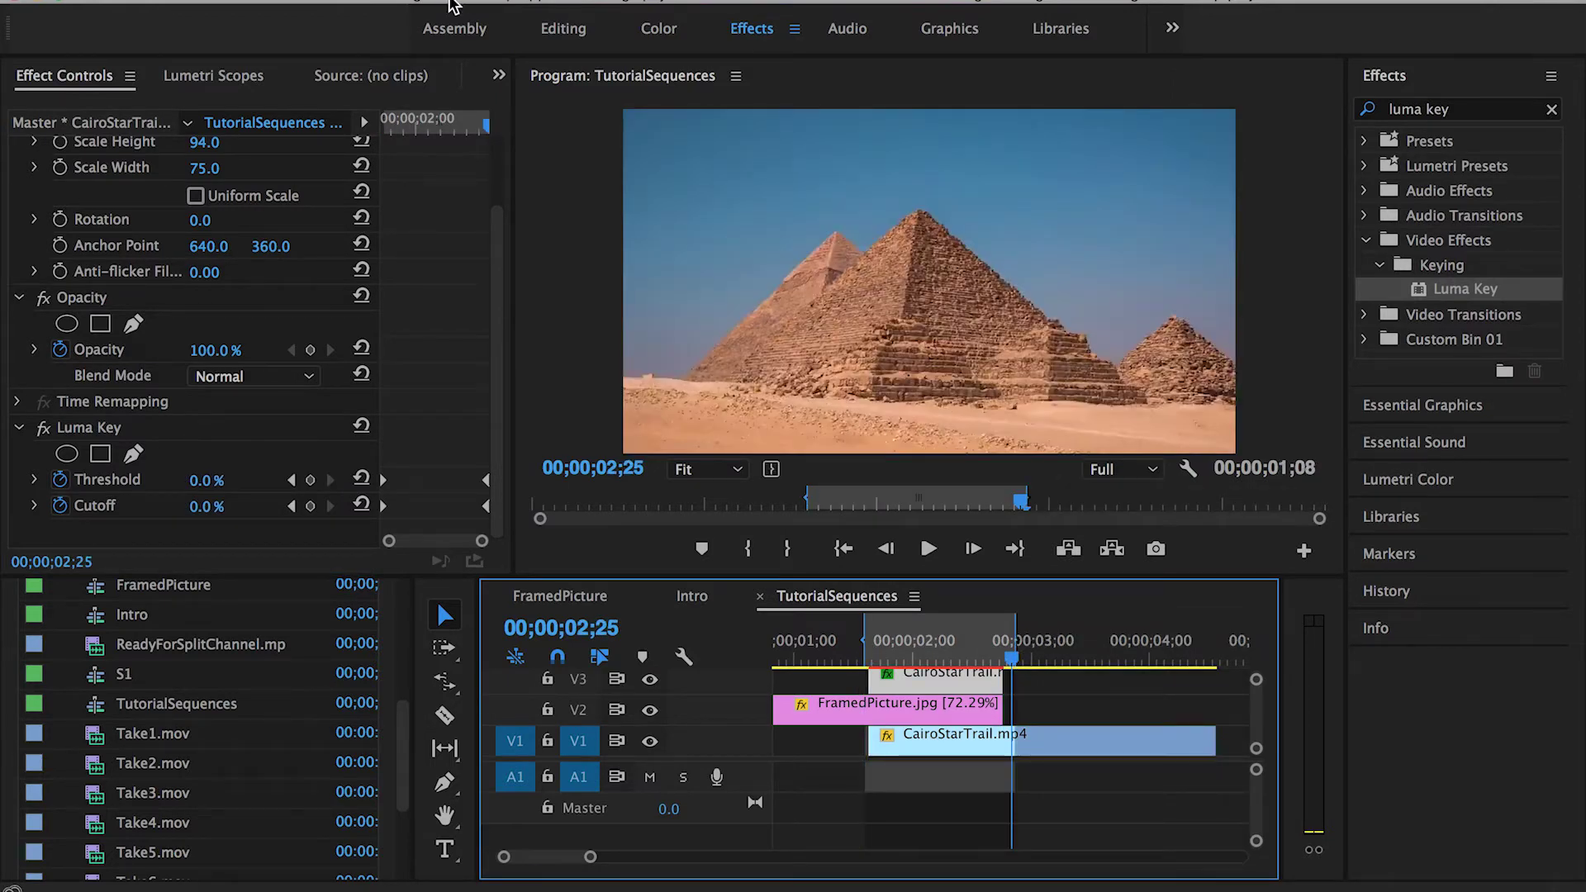
{"action": "left_click", "coordinate": [413, 2]}
{"action": "left_click", "coordinate": [529, 60]}
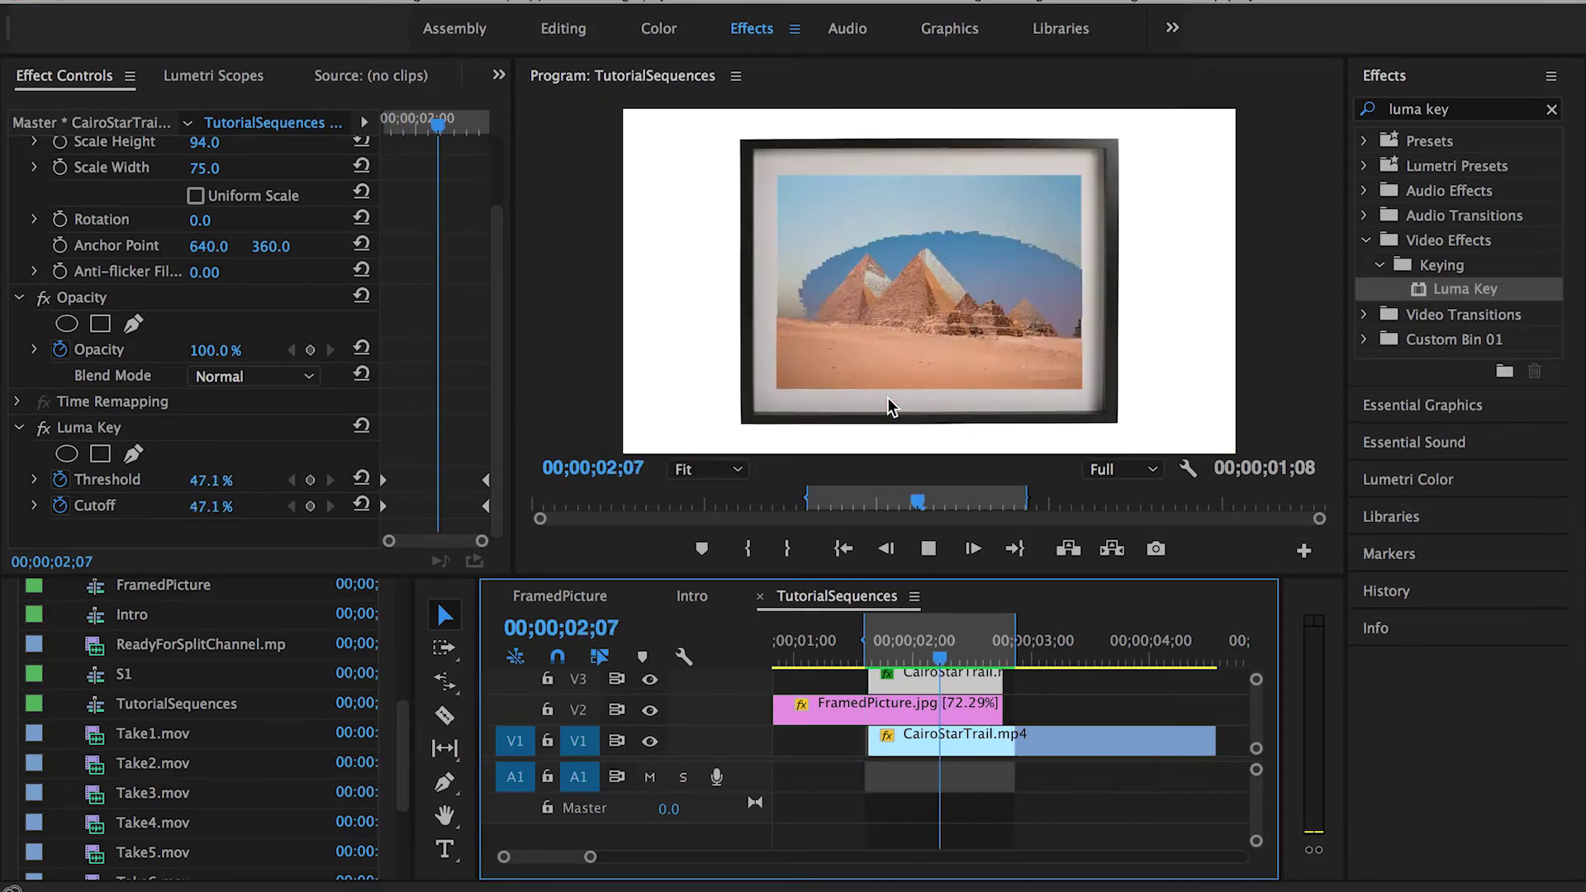
{"action": "right_click", "coordinate": [908, 643]}
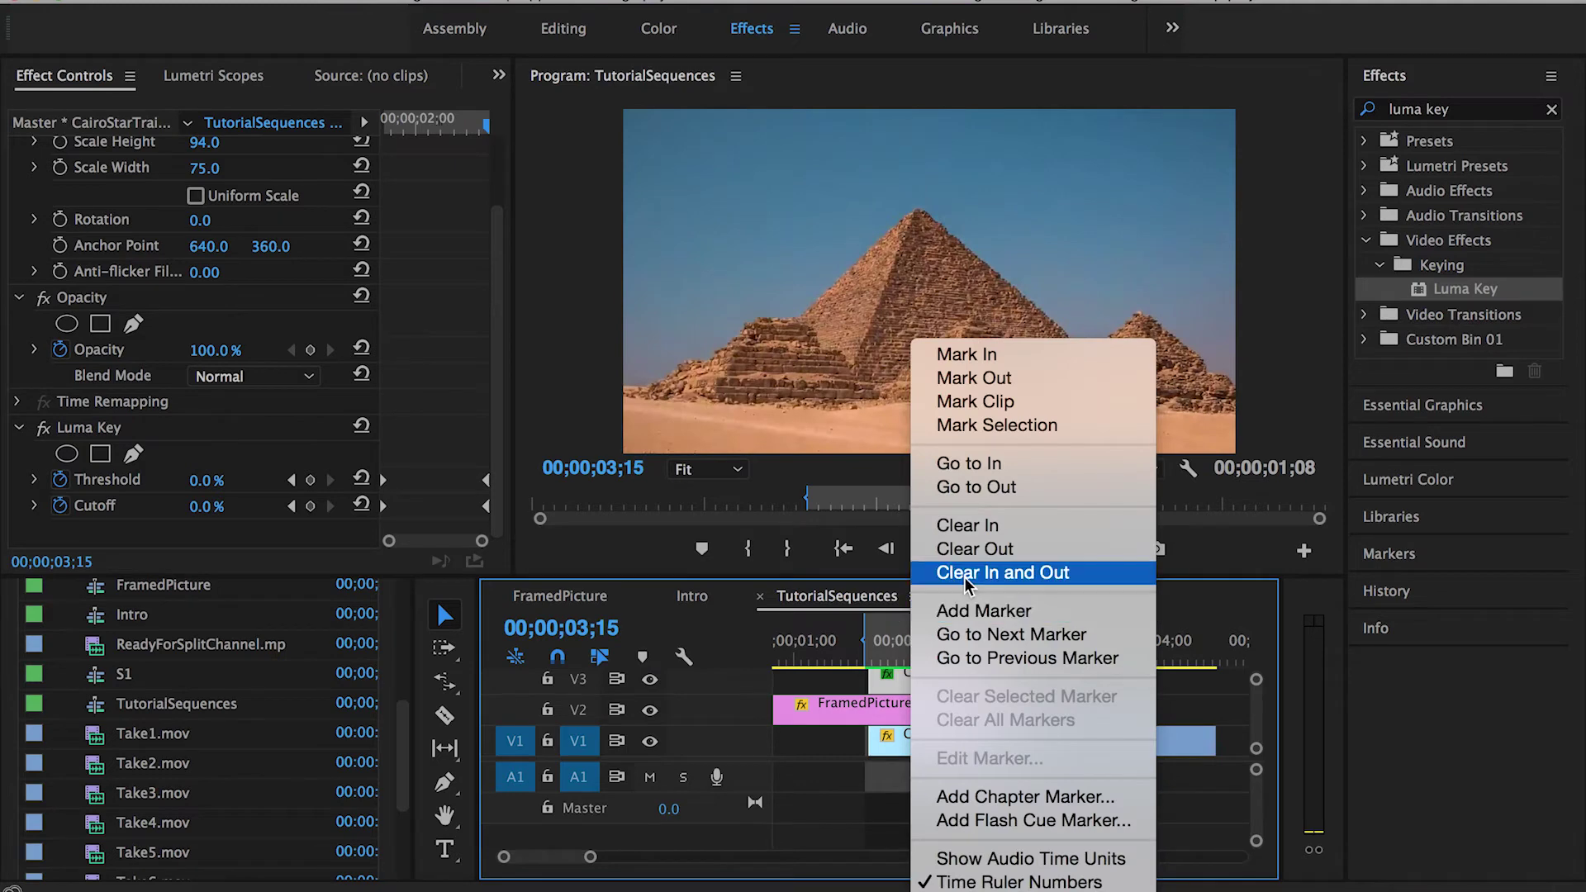
{"action": "left_click", "coordinate": [939, 607]}
Play the reveal transition back several times from just before it starts
{"action": "left_click", "coordinate": [874, 643]}
{"action": "key", "text": "space"}
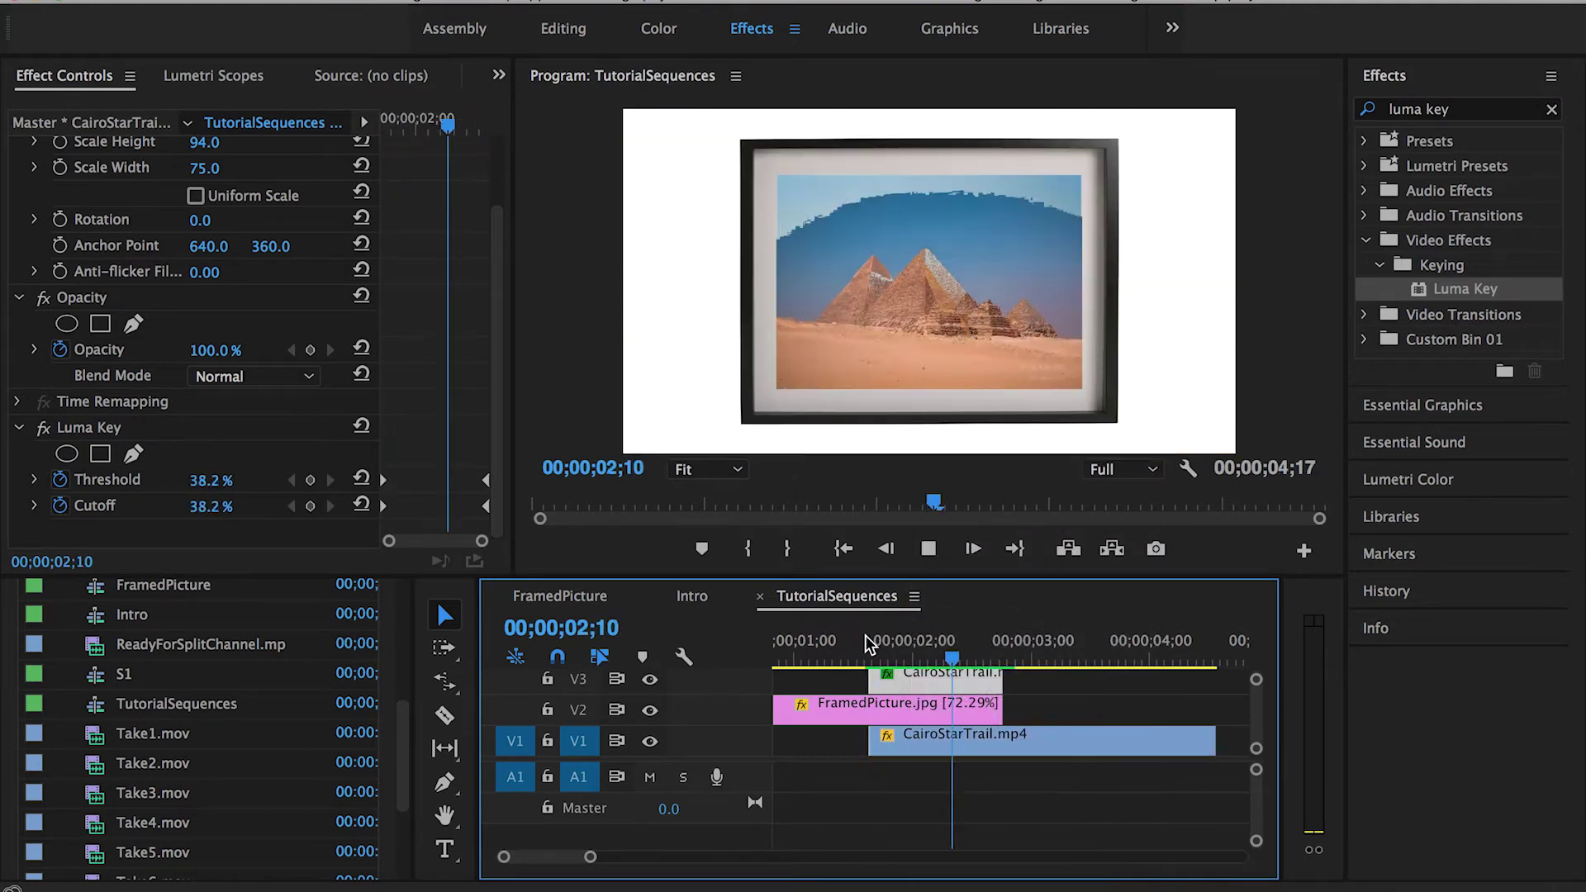
{"action": "left_click", "coordinate": [869, 643]}
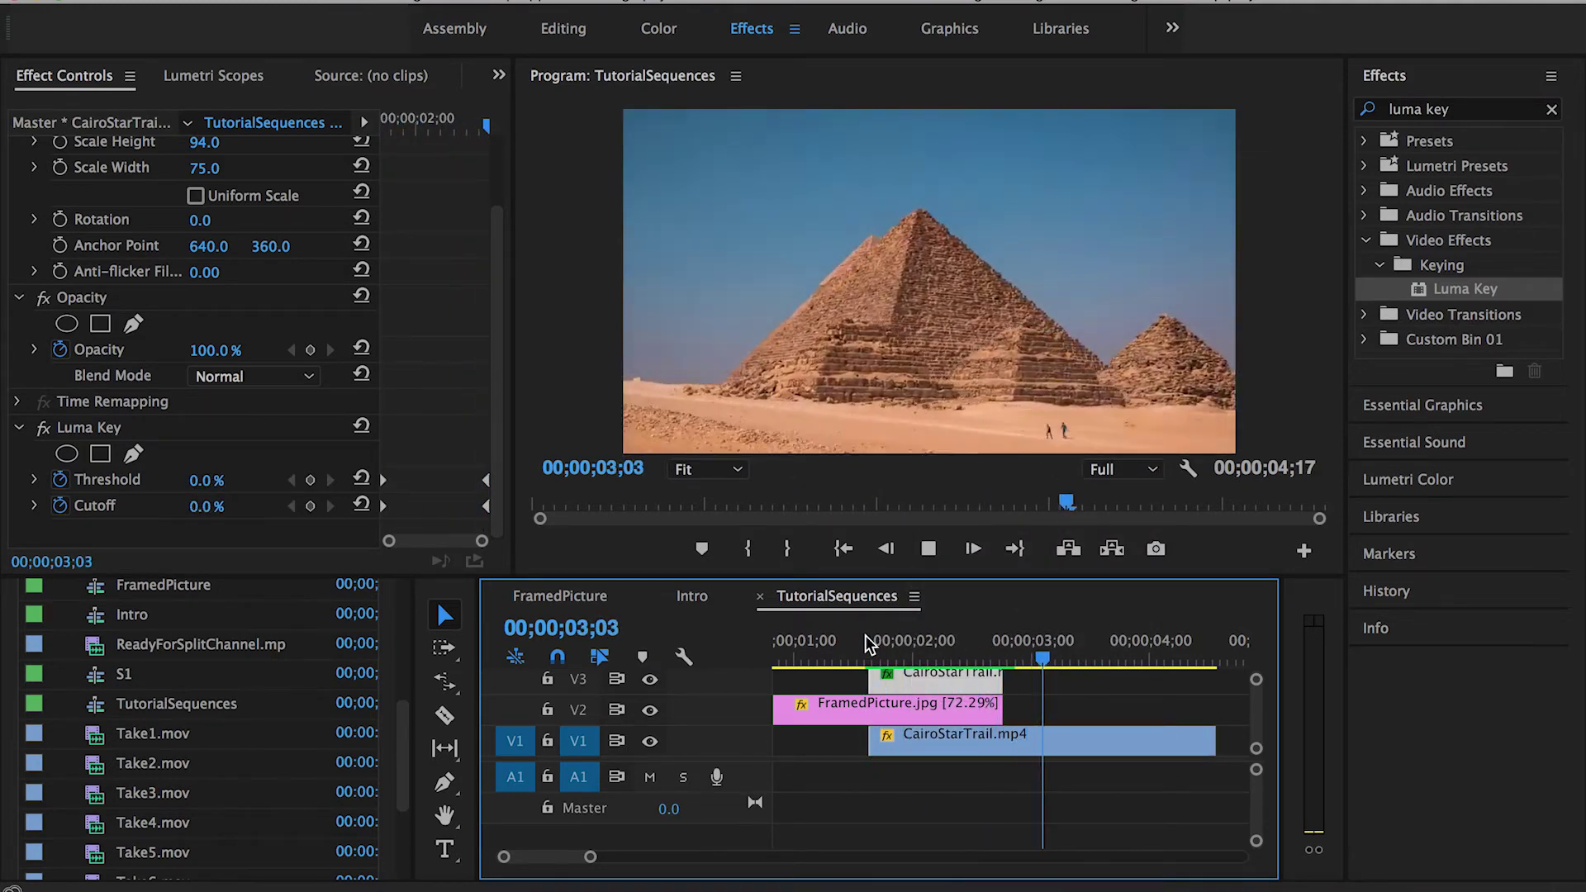
{"action": "left_click", "coordinate": [892, 653]}
{"action": "key", "text": "space"}
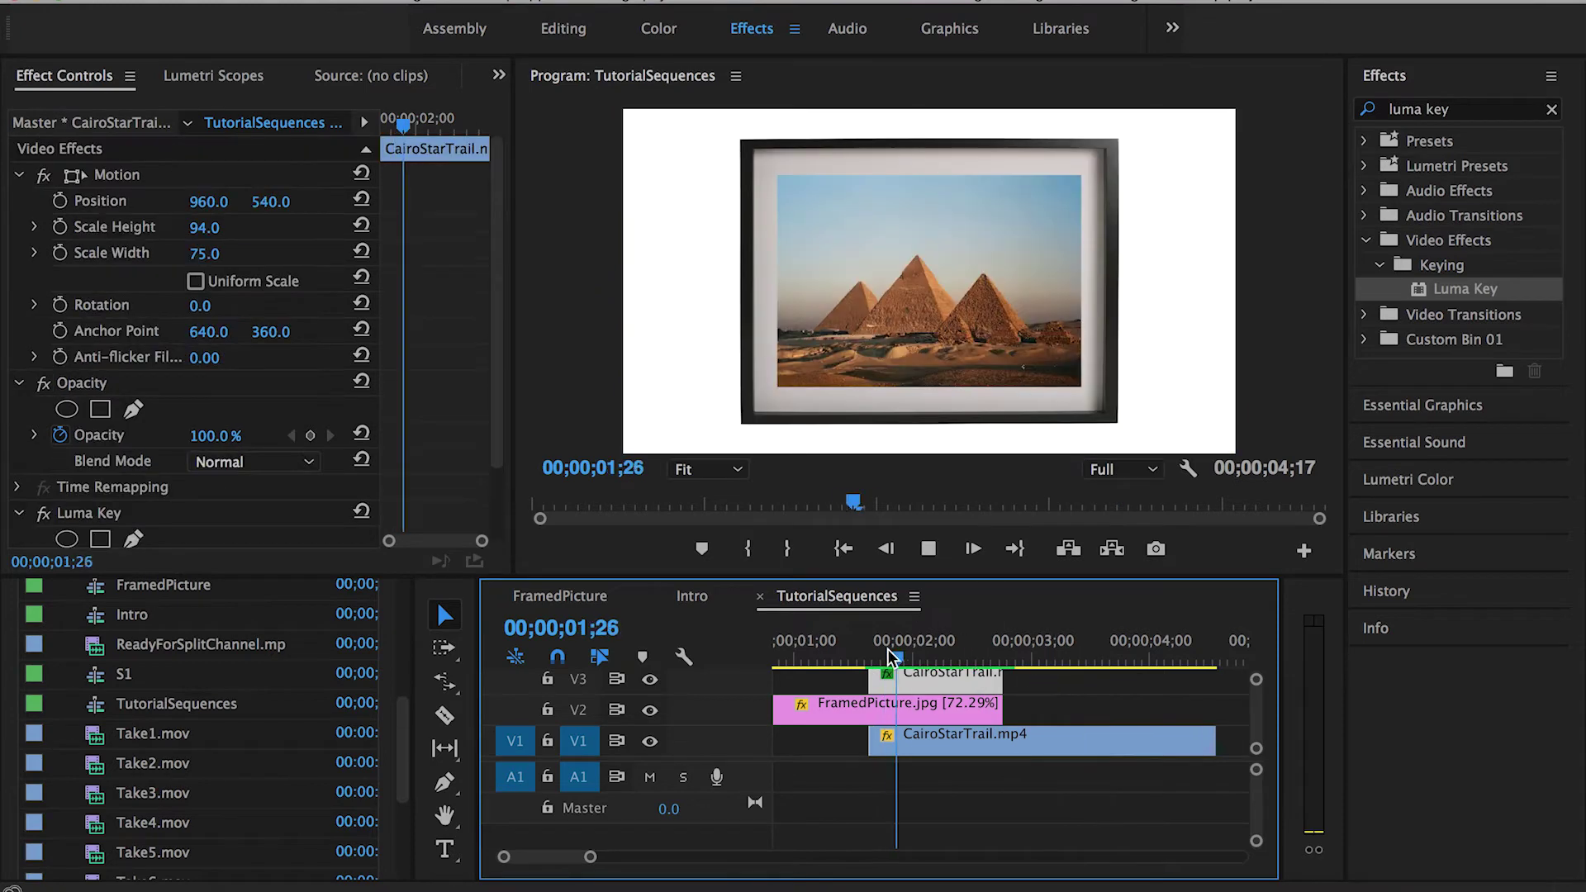
{"action": "left_click", "coordinate": [876, 653]}
{"action": "key", "text": "space"}
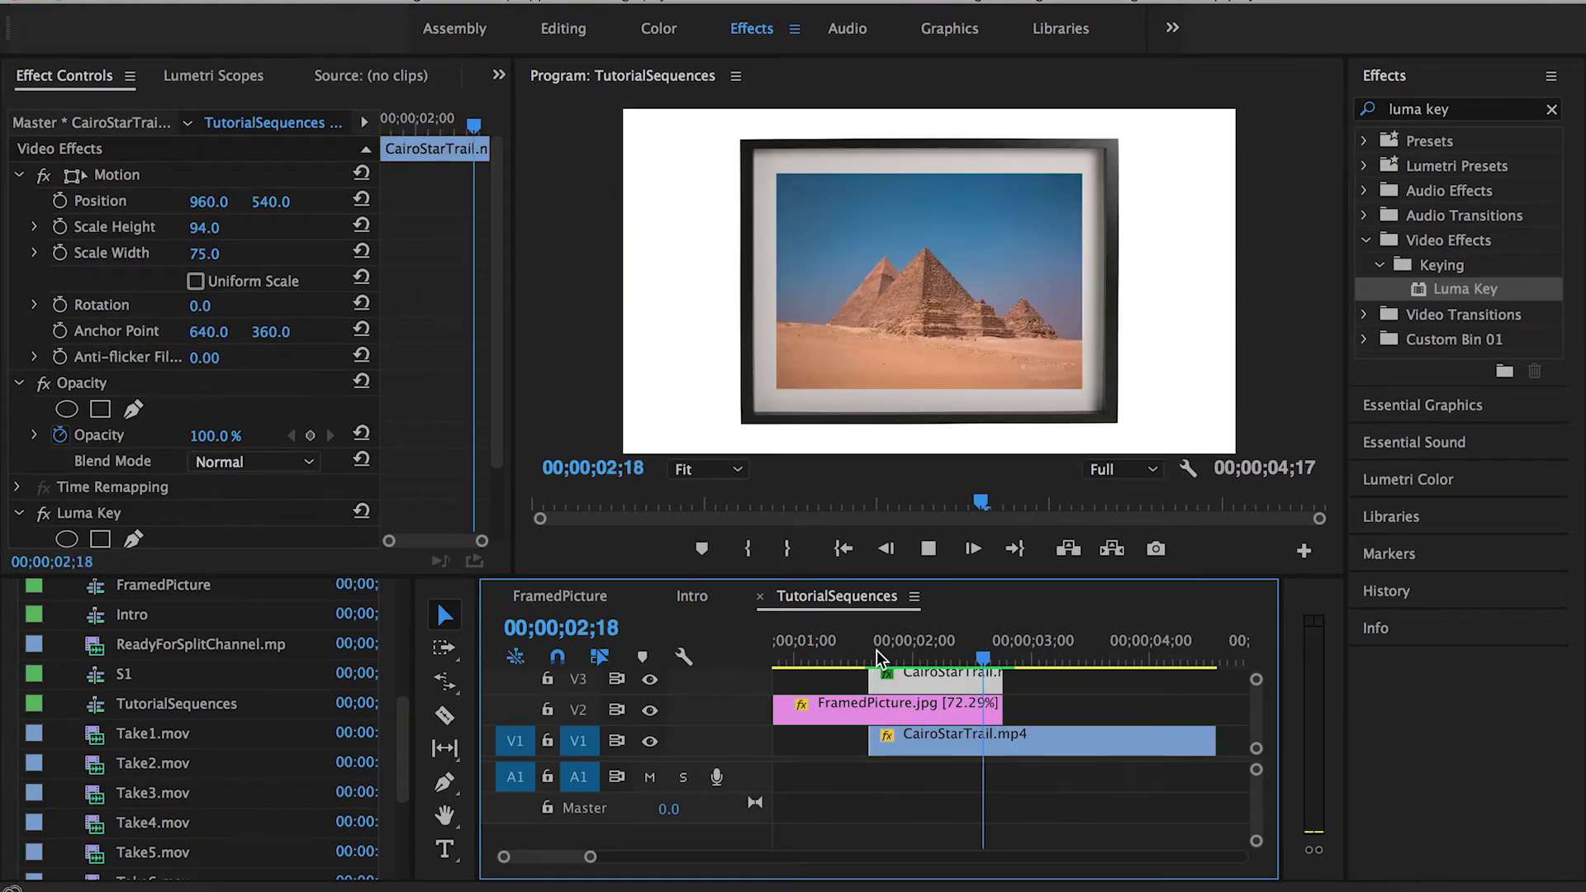
{"action": "left_click", "coordinate": [876, 652]}
{"action": "key", "text": "space"}
Enlarge the full-screen CairoStarTrail clip on V1 to a uniform Scale of 202
{"action": "left_click", "coordinate": [1025, 744]}
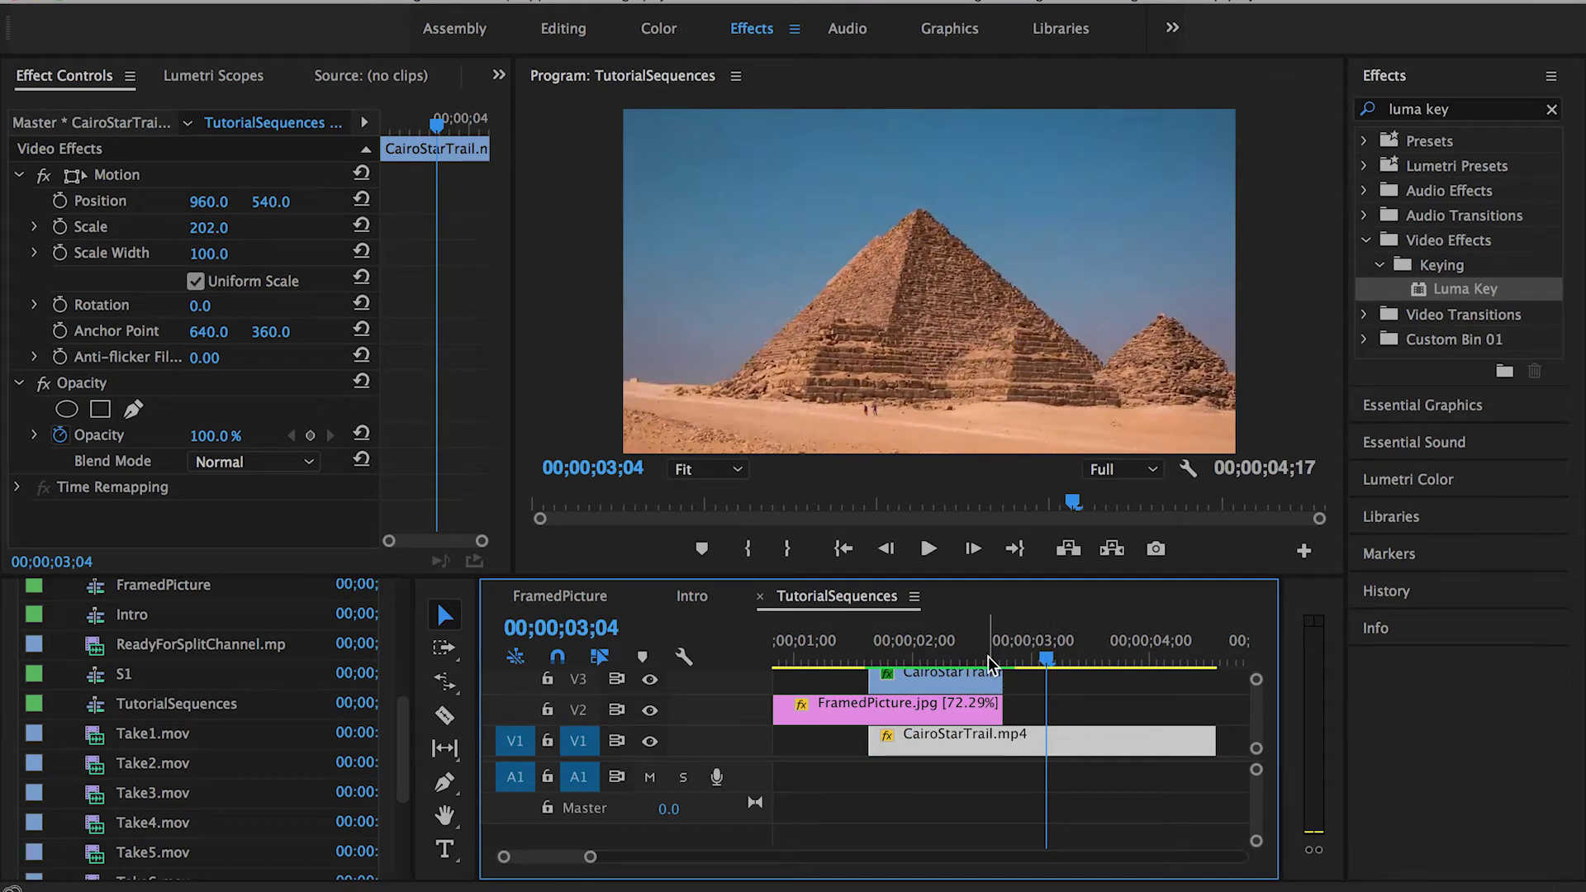
{"action": "scroll", "coordinate": [983, 690], "scroll_direction": "up", "scroll_amount": 1}
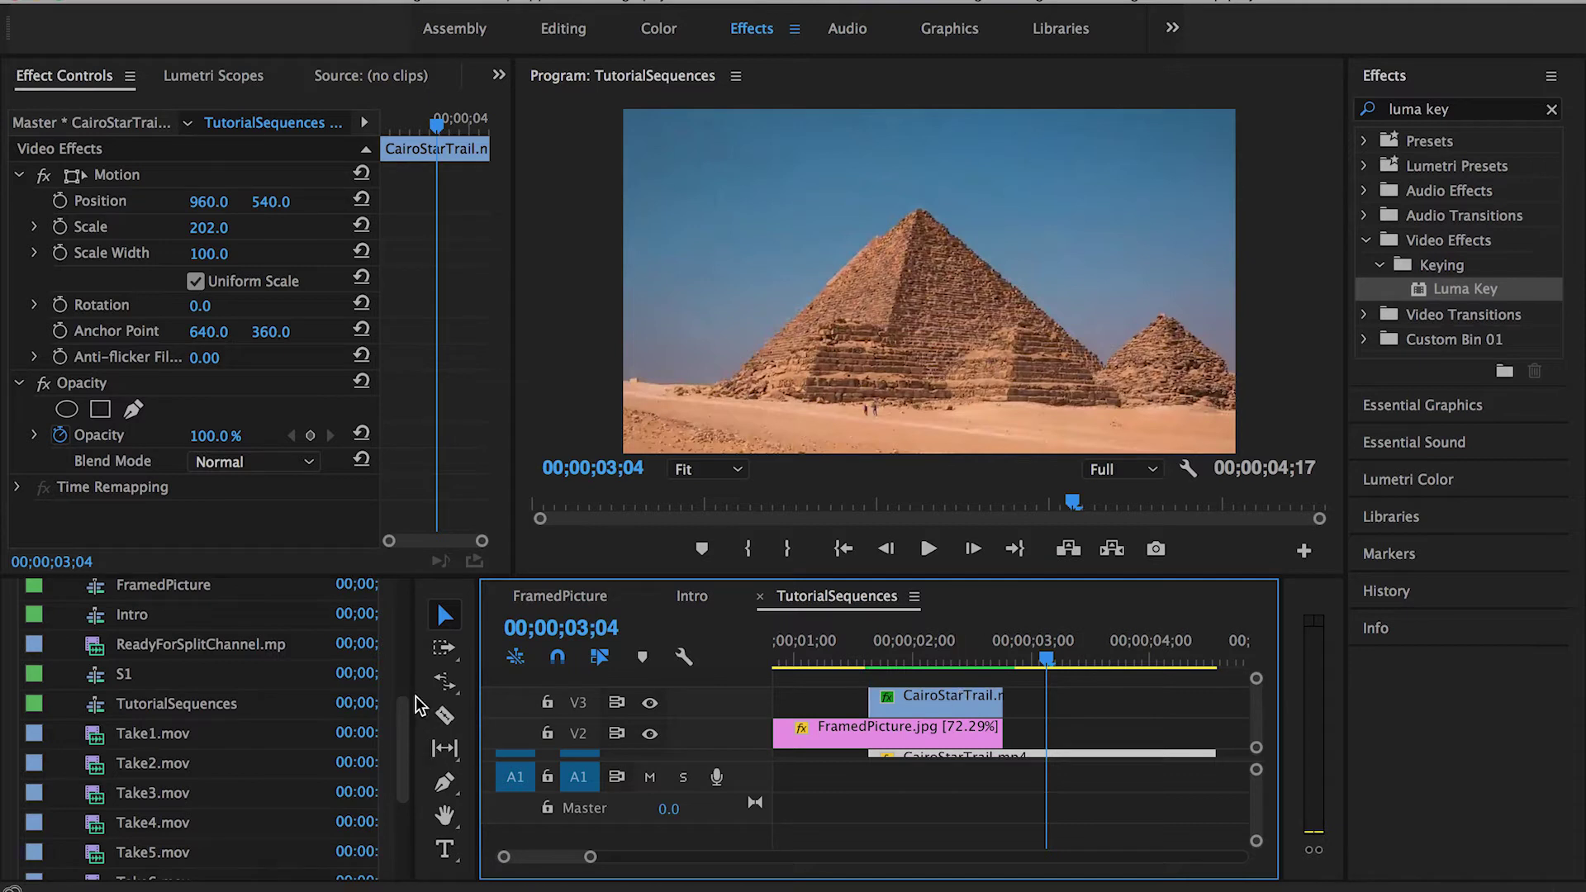
{"action": "left_click_drag", "start_coordinate": [404, 743], "coordinate": [395, 845]}
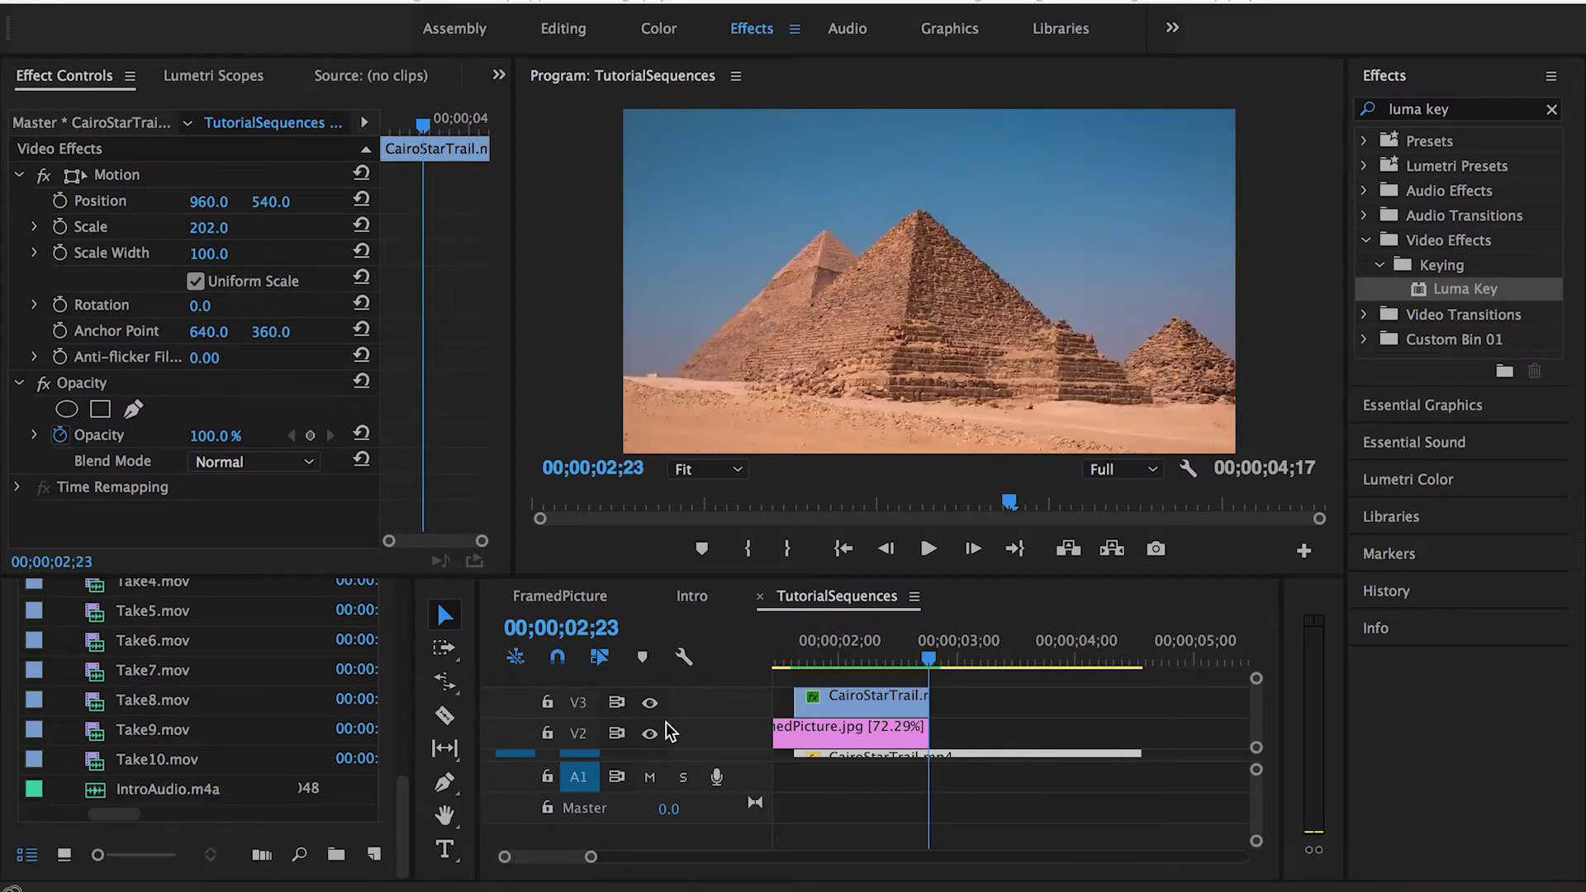
Create a new Adjustment Layer and place it on the track above the clips
{"action": "left_click", "coordinate": [374, 855]}
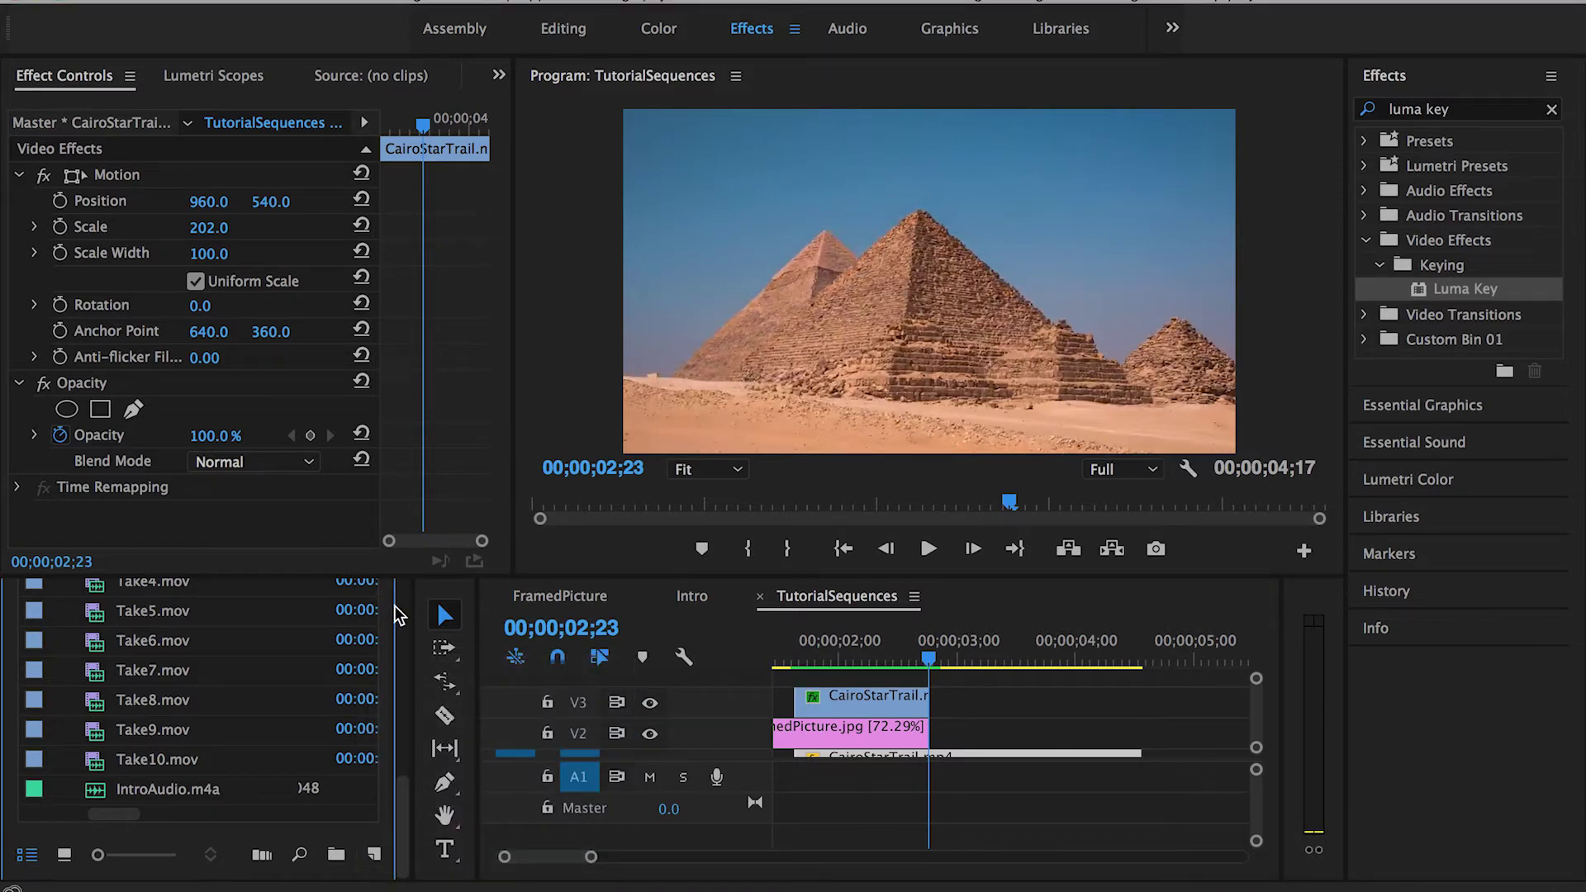
{"action": "scroll", "coordinate": [157, 743], "scroll_direction": "up", "scroll_amount": 10}
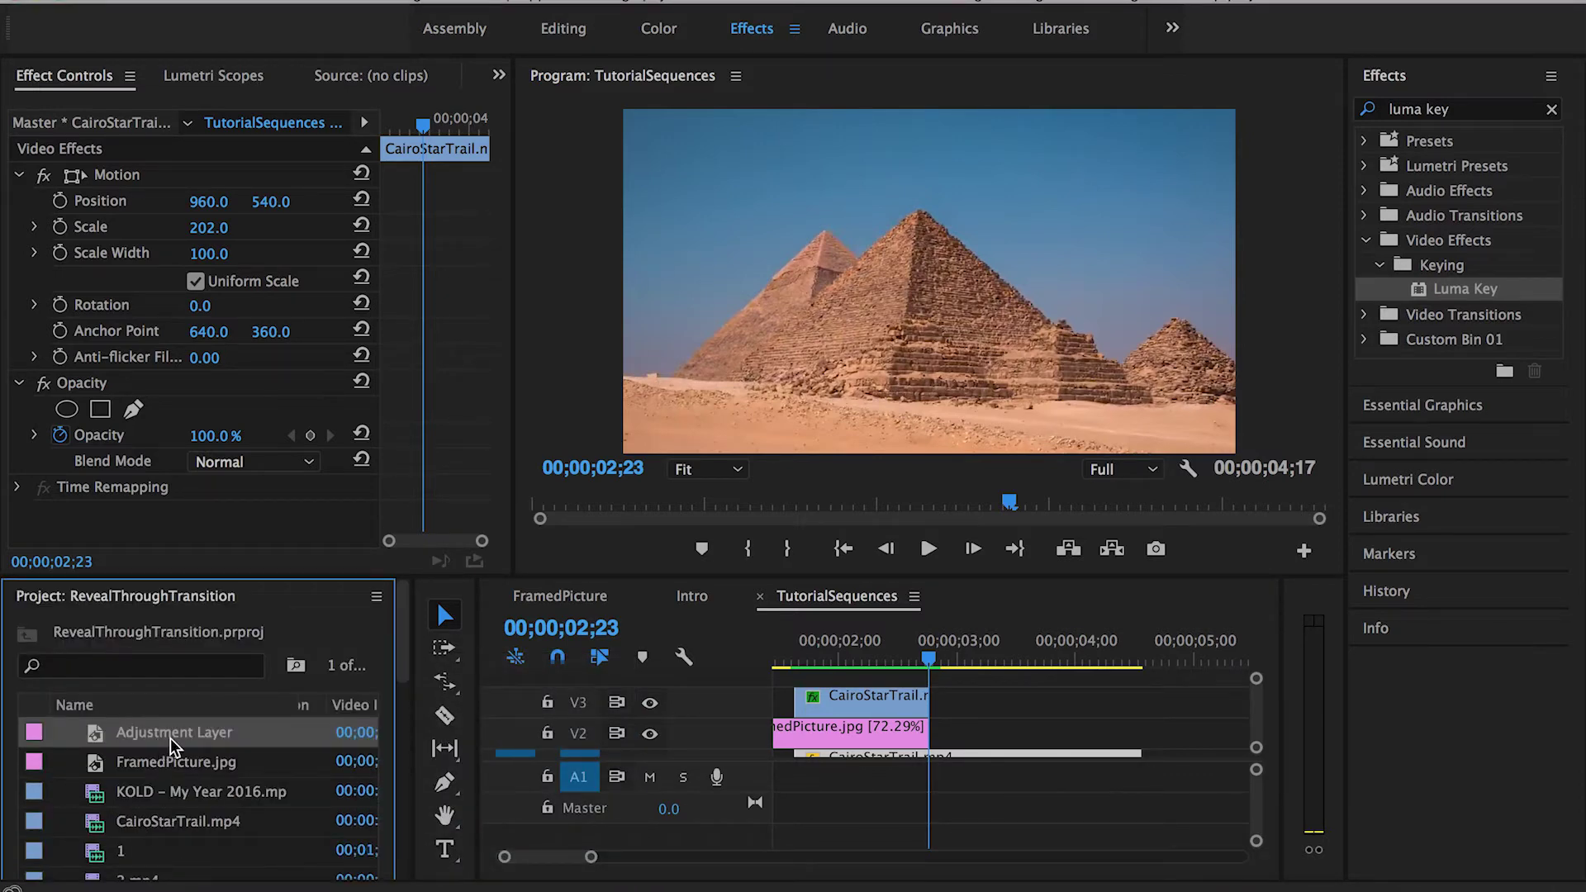
{"action": "left_click_drag", "start_coordinate": [184, 736], "coordinate": [994, 657]}
Cut off the adjustment layer's tail and trim its start so it spans 02;23 to 03;07
{"action": "left_click", "coordinate": [972, 657]}
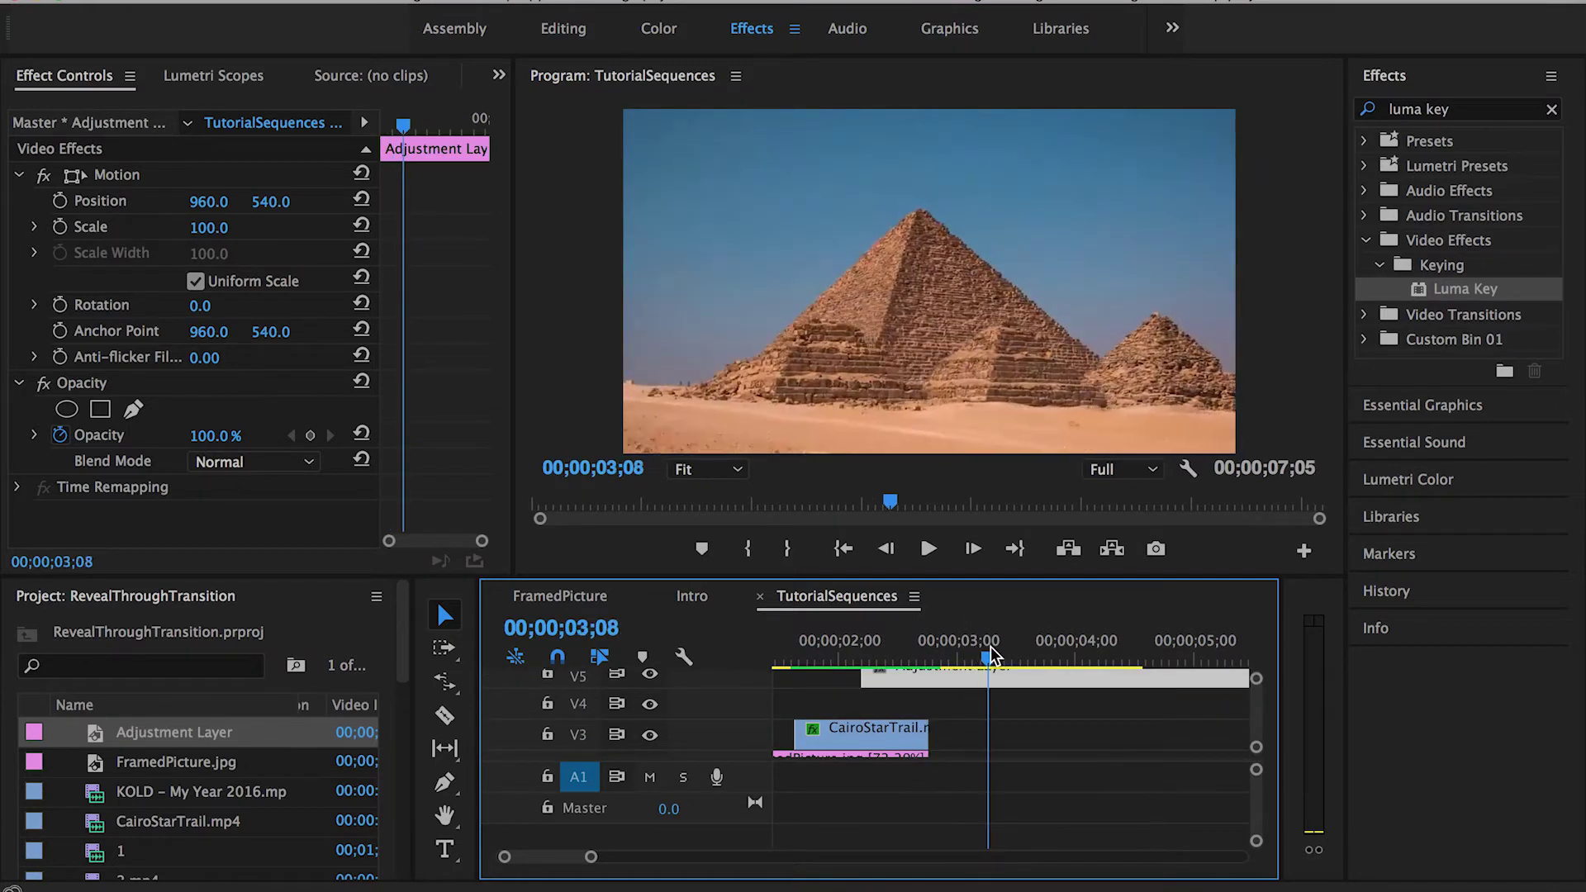
{"action": "key", "text": "c"}
{"action": "left_click", "coordinate": [992, 679]}
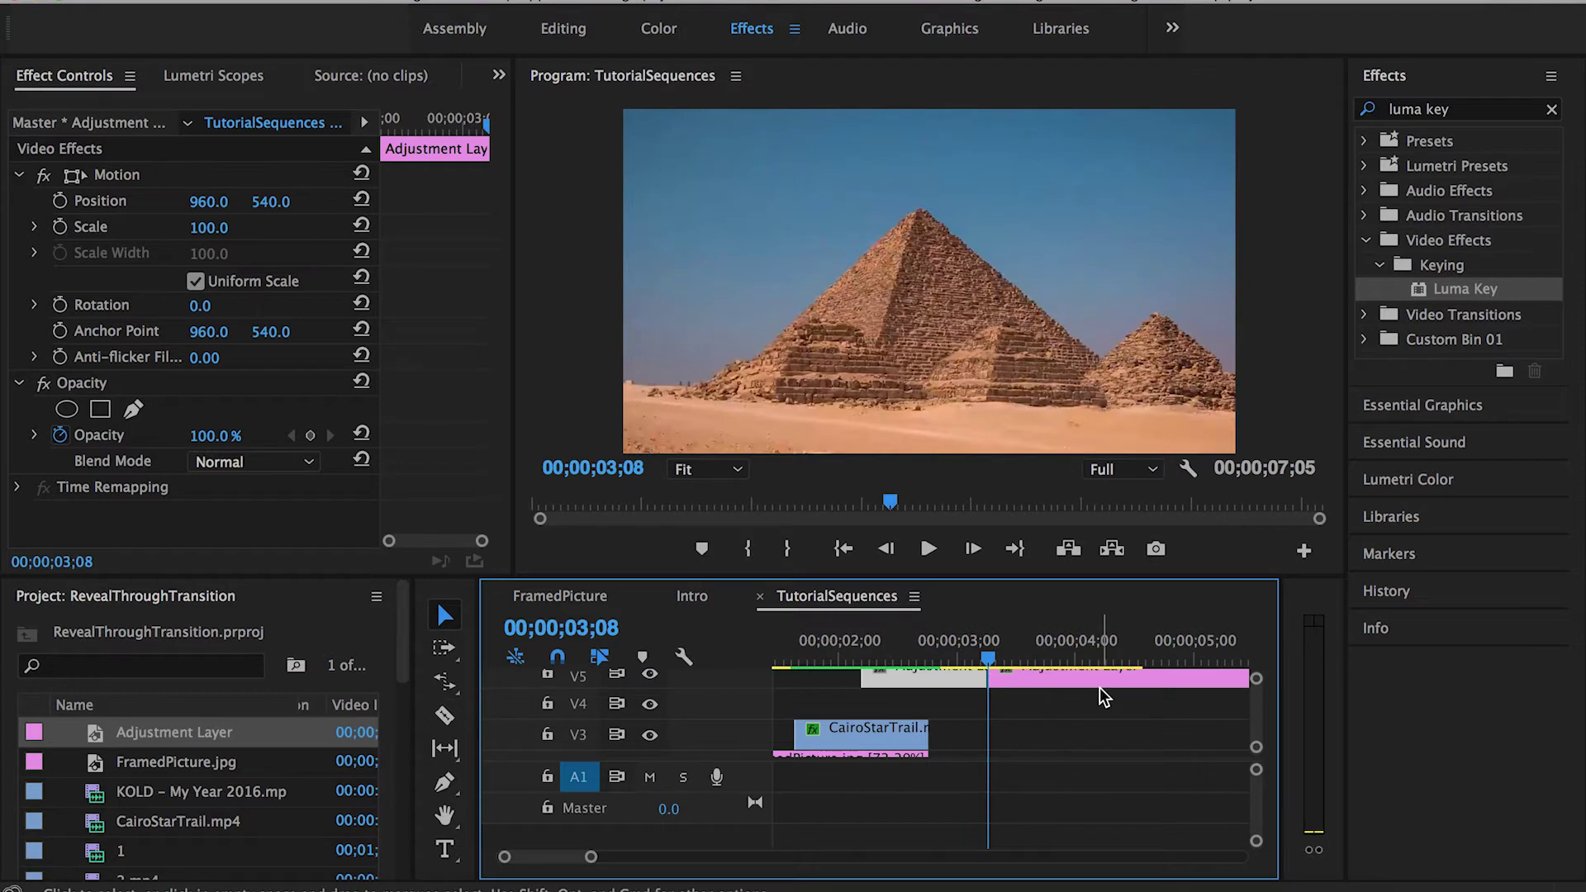
{"action": "left_click", "coordinate": [1099, 688]}
{"action": "key", "text": "Delete"}
{"action": "left_click", "coordinate": [945, 686]}
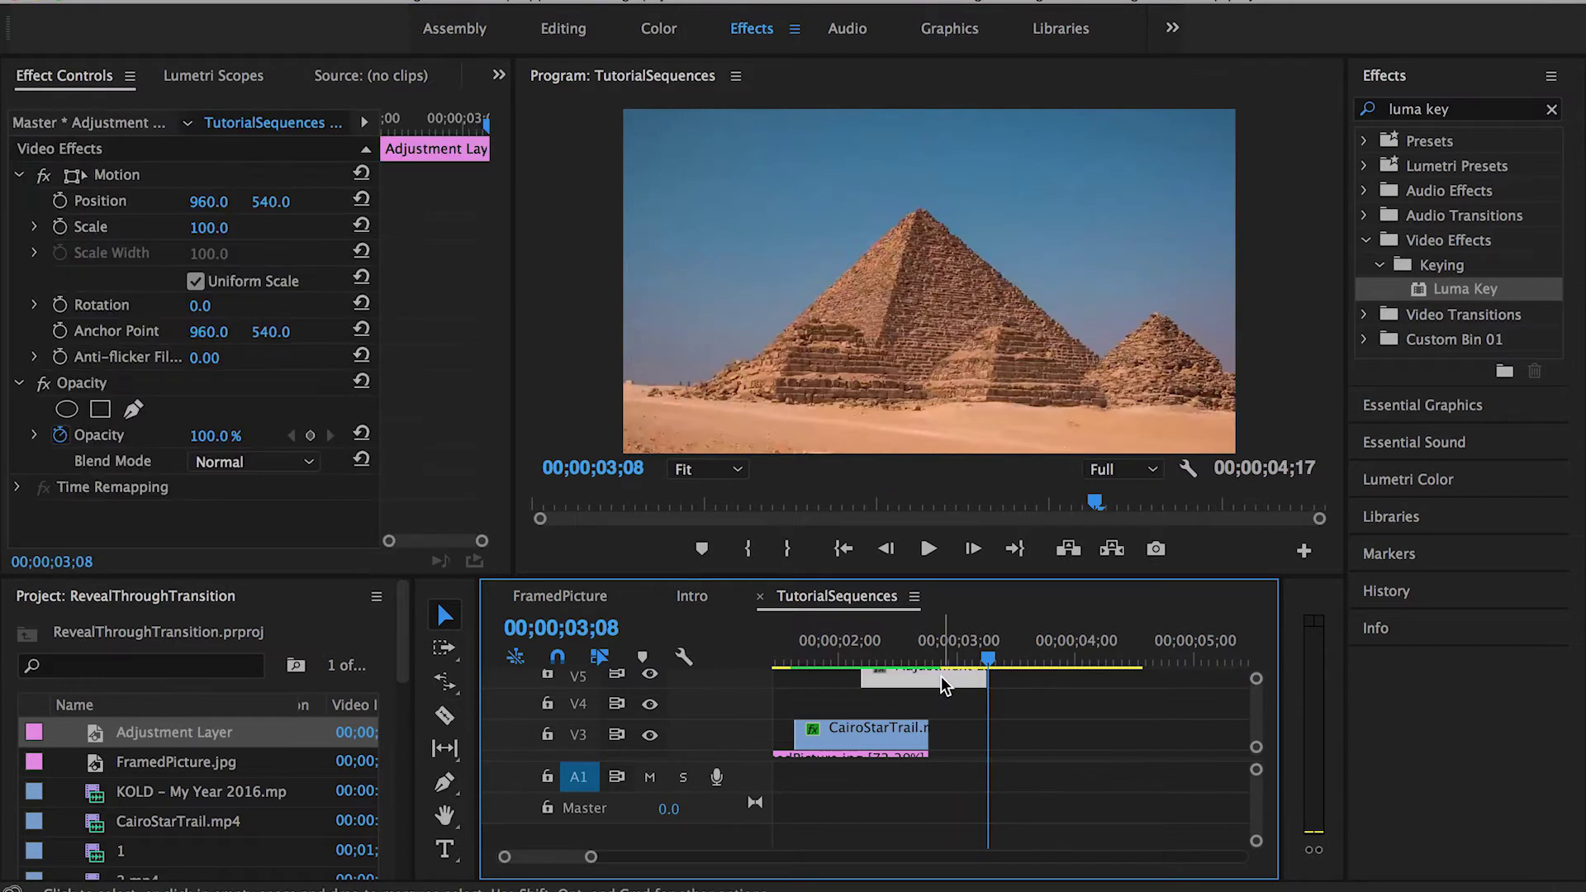
{"action": "left_click_drag", "start_coordinate": [864, 677], "coordinate": [931, 704]}
{"action": "scroll", "coordinate": [929, 715], "scroll_direction": "down", "scroll_amount": 1}
{"action": "scroll", "coordinate": [929, 714], "scroll_direction": "down", "scroll_amount": 1}
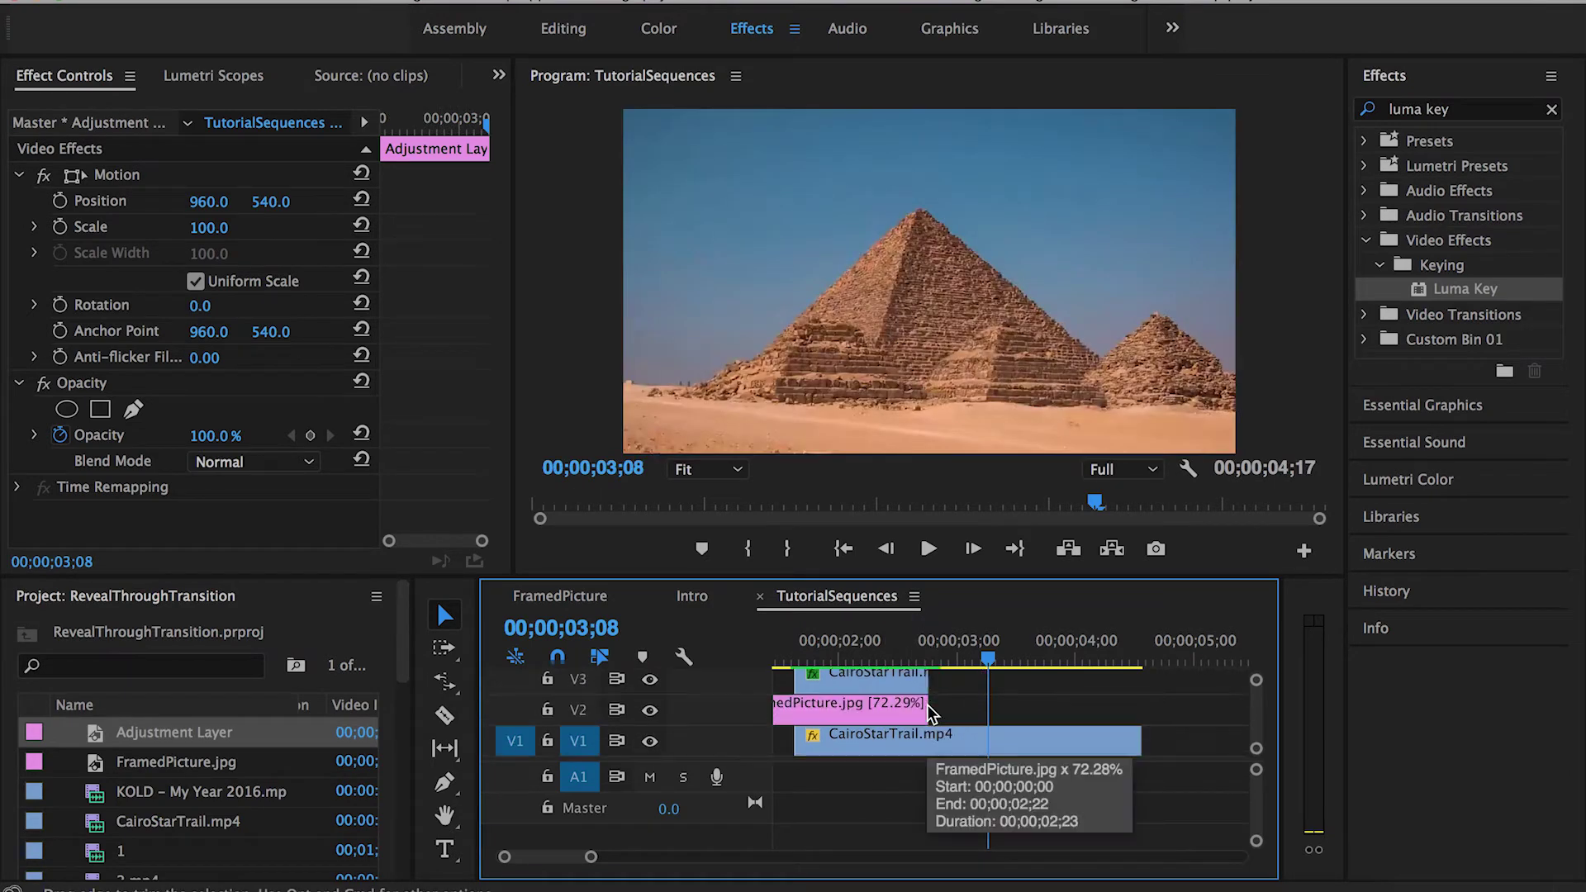
{"action": "scroll", "coordinate": [930, 711], "scroll_direction": "up", "scroll_amount": 1}
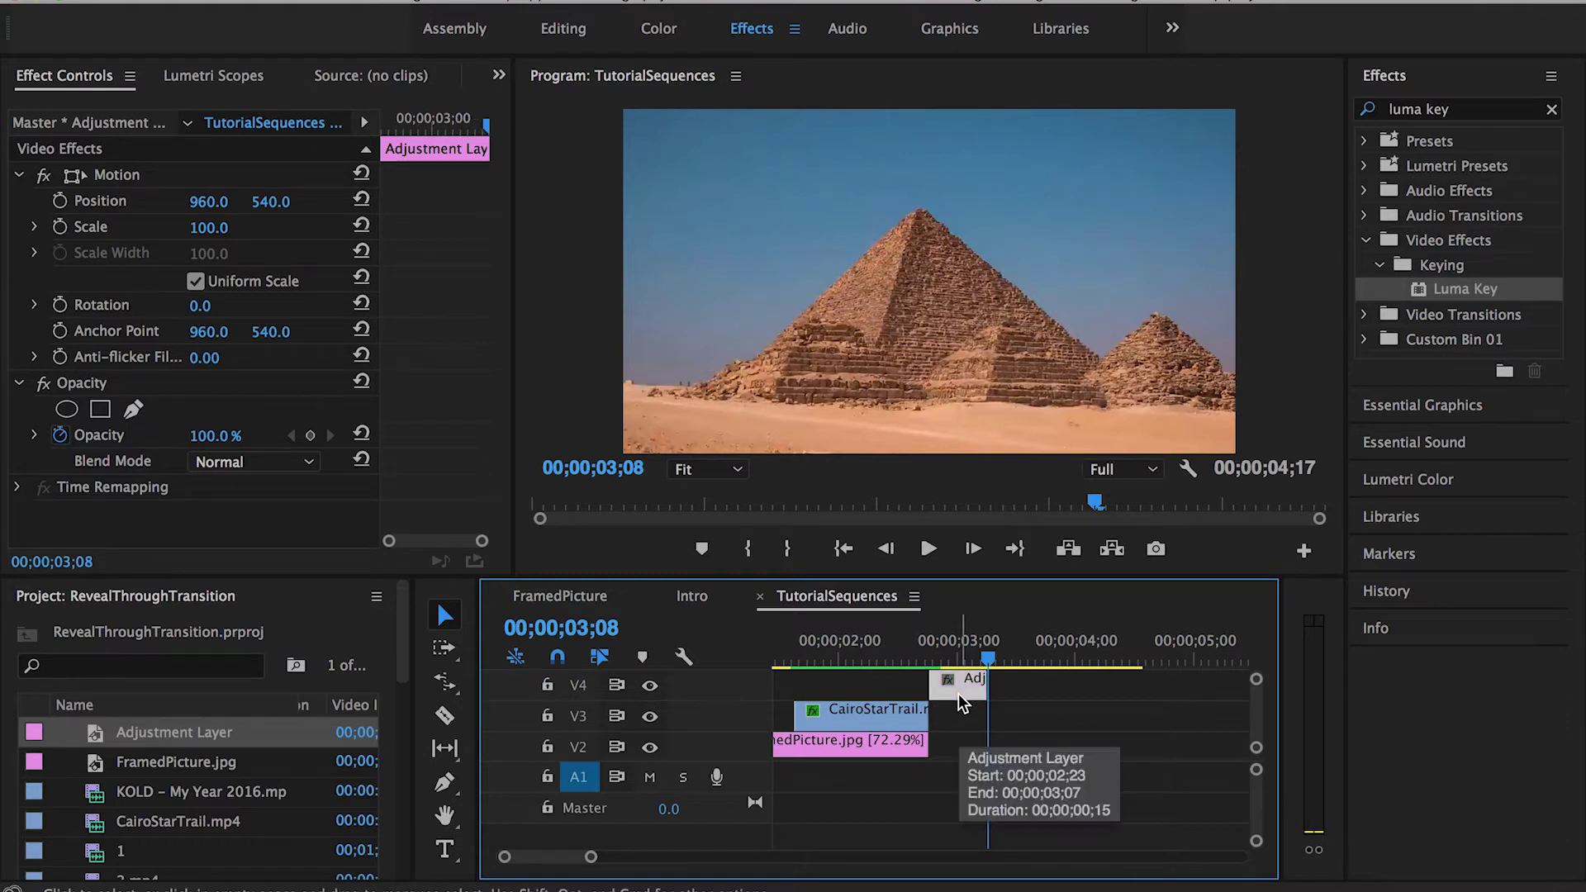
{"action": "scroll", "coordinate": [1044, 722], "scroll_direction": "down", "scroll_amount": 1}
{"action": "scroll", "coordinate": [1044, 722], "scroll_direction": "left", "scroll_amount": 1}
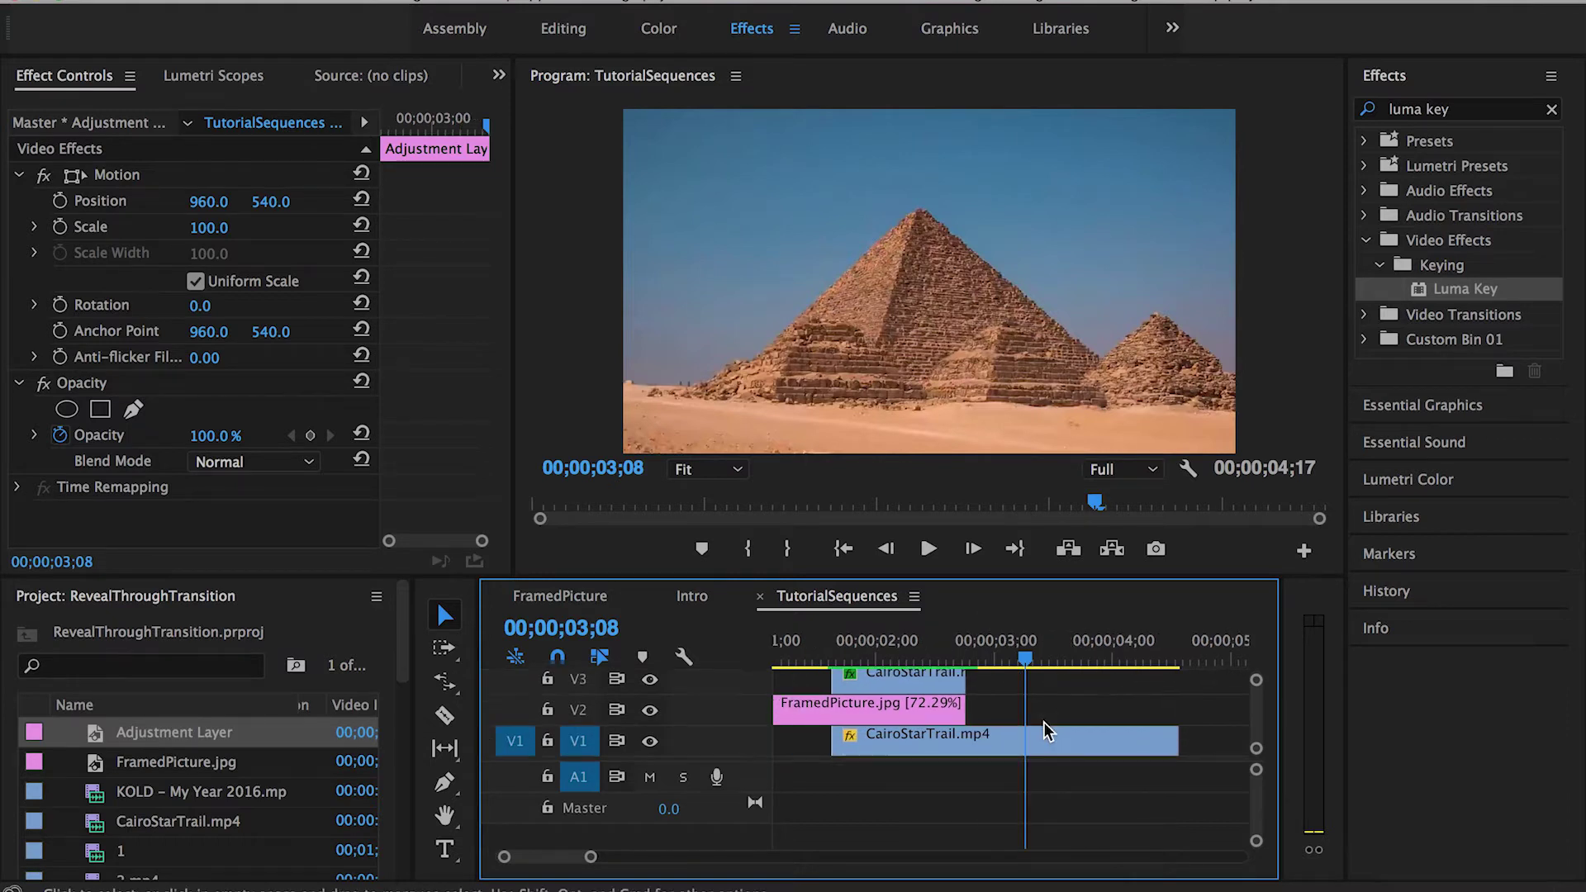
{"action": "left_click", "coordinate": [1552, 109]}
Search 'replicat' and apply the Replicate preset to the V4 adjustment clip
{"action": "left_click", "coordinate": [1515, 116]}
{"action": "type", "text": "replicate"}
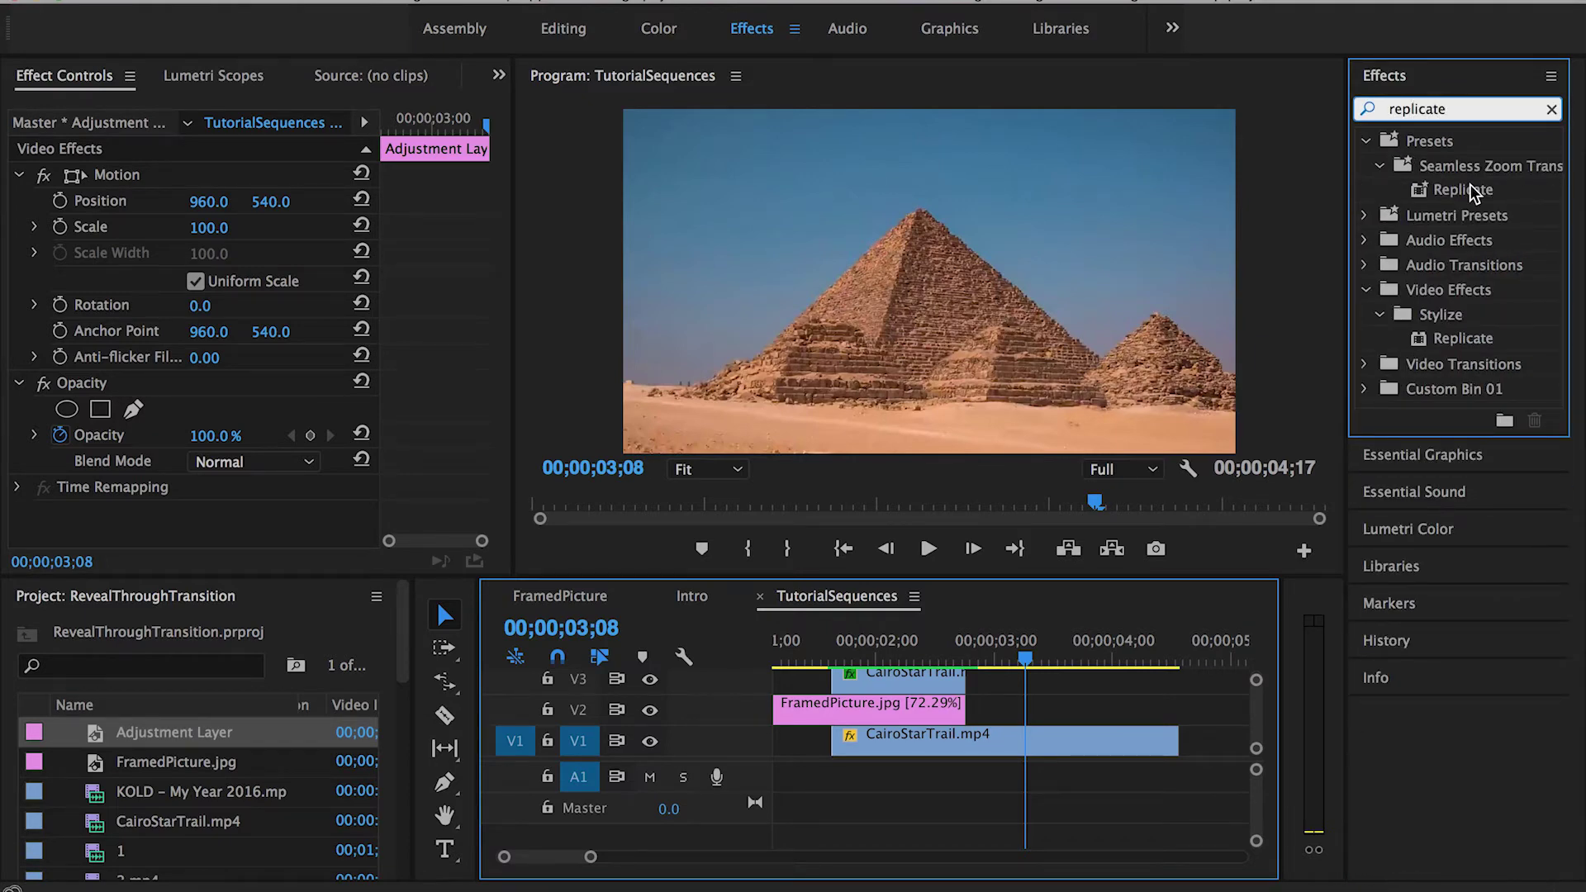
{"action": "left_click_drag", "start_coordinate": [1463, 190], "coordinate": [991, 708]}
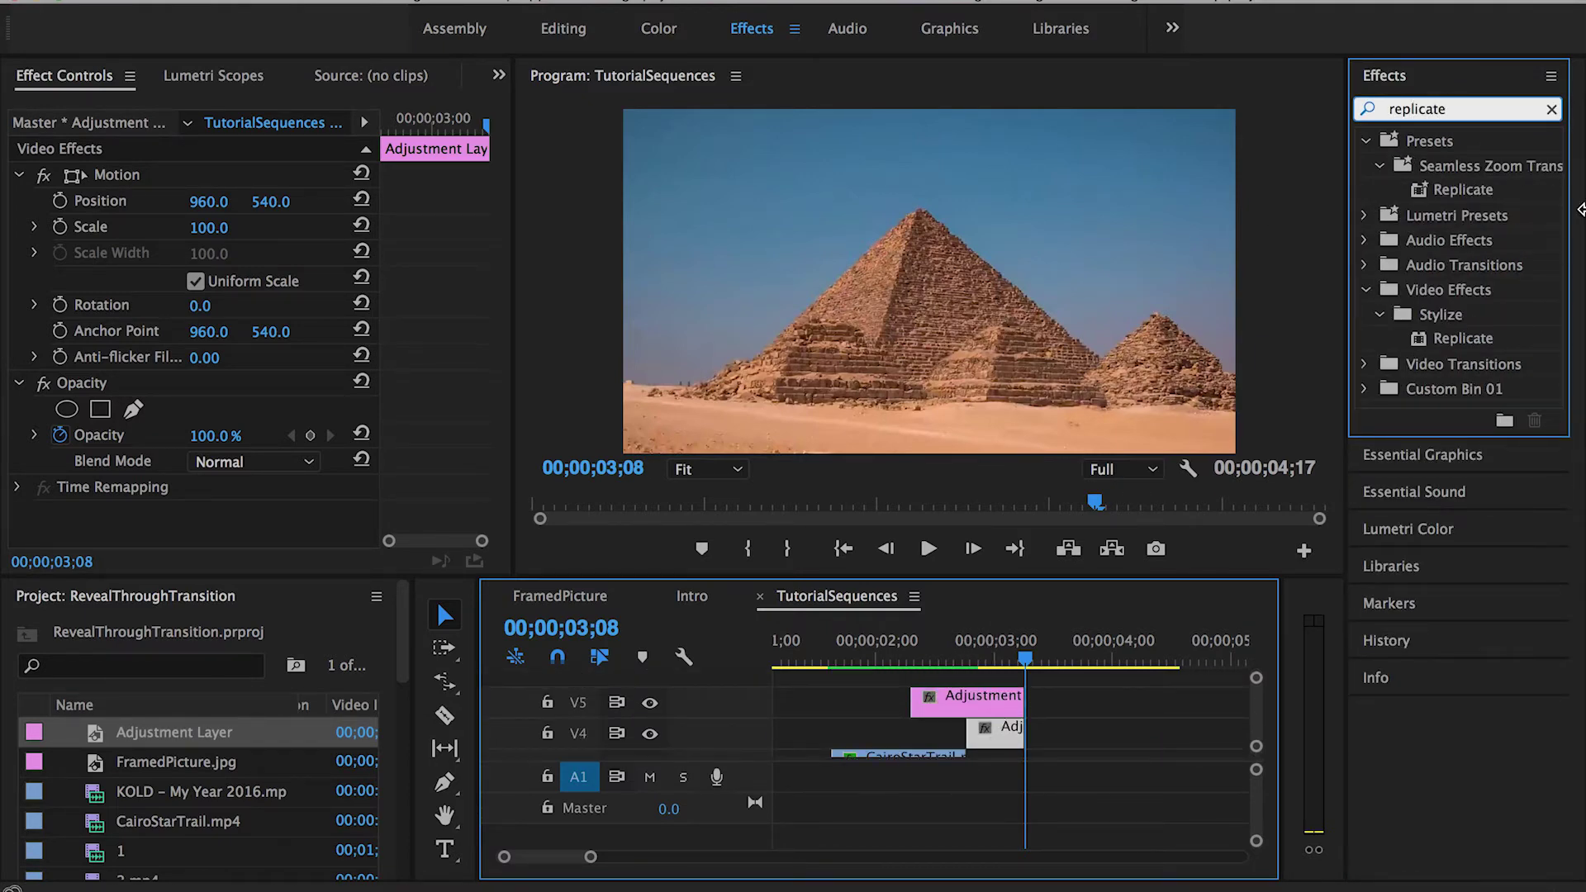
{"action": "left_click_drag", "start_coordinate": [1470, 190], "coordinate": [996, 732]}
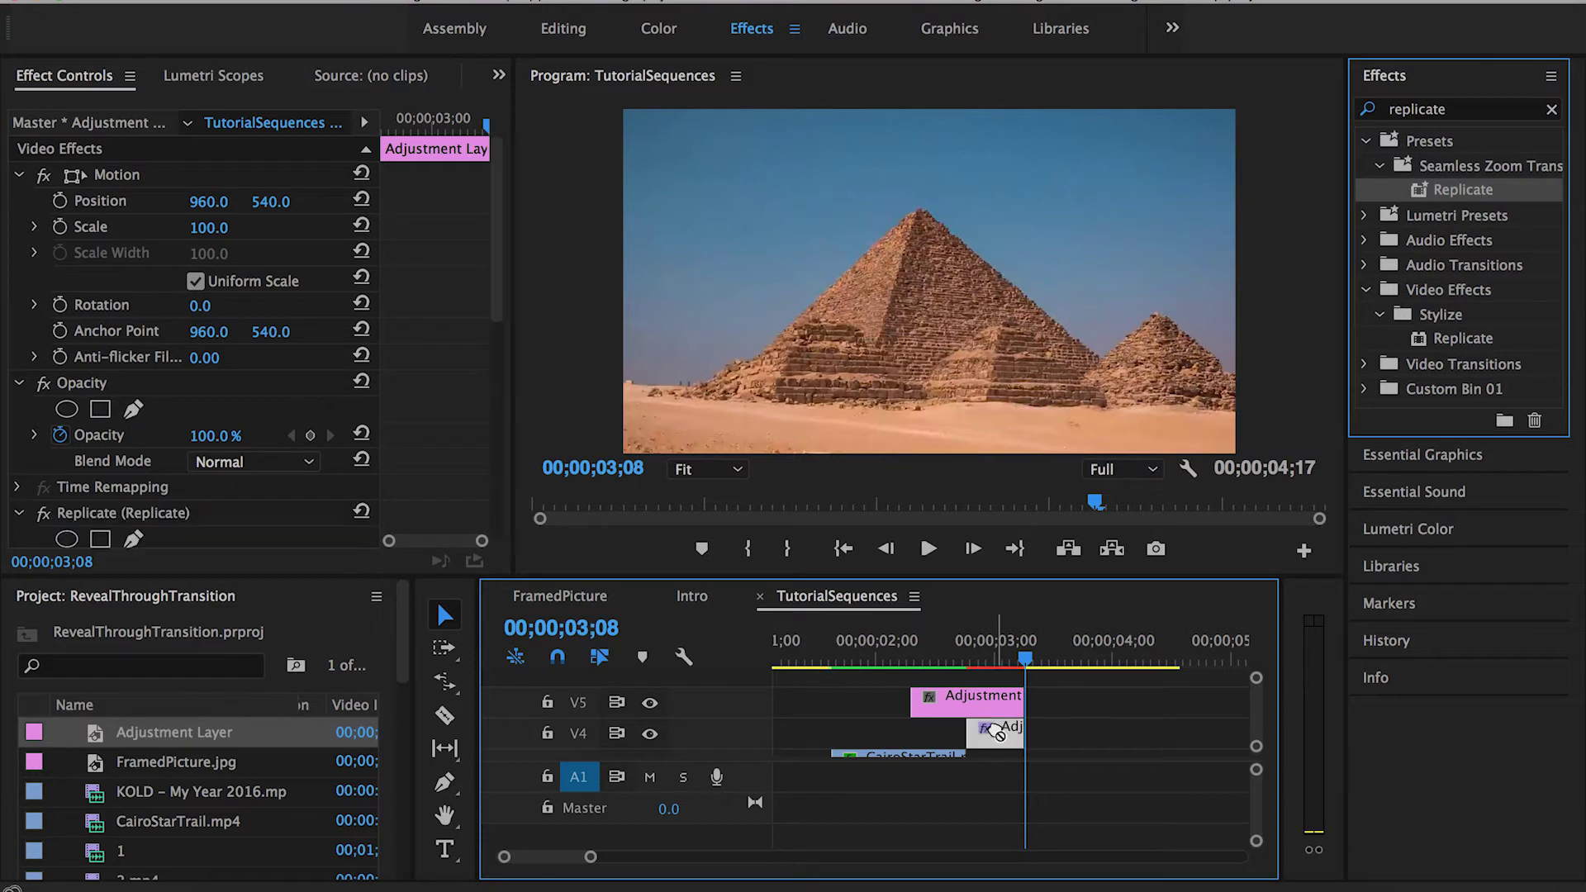
Search 'trans' and apply the ZoomTransformation preset to the V5 adjustment clip
{"action": "left_click", "coordinate": [1553, 110]}
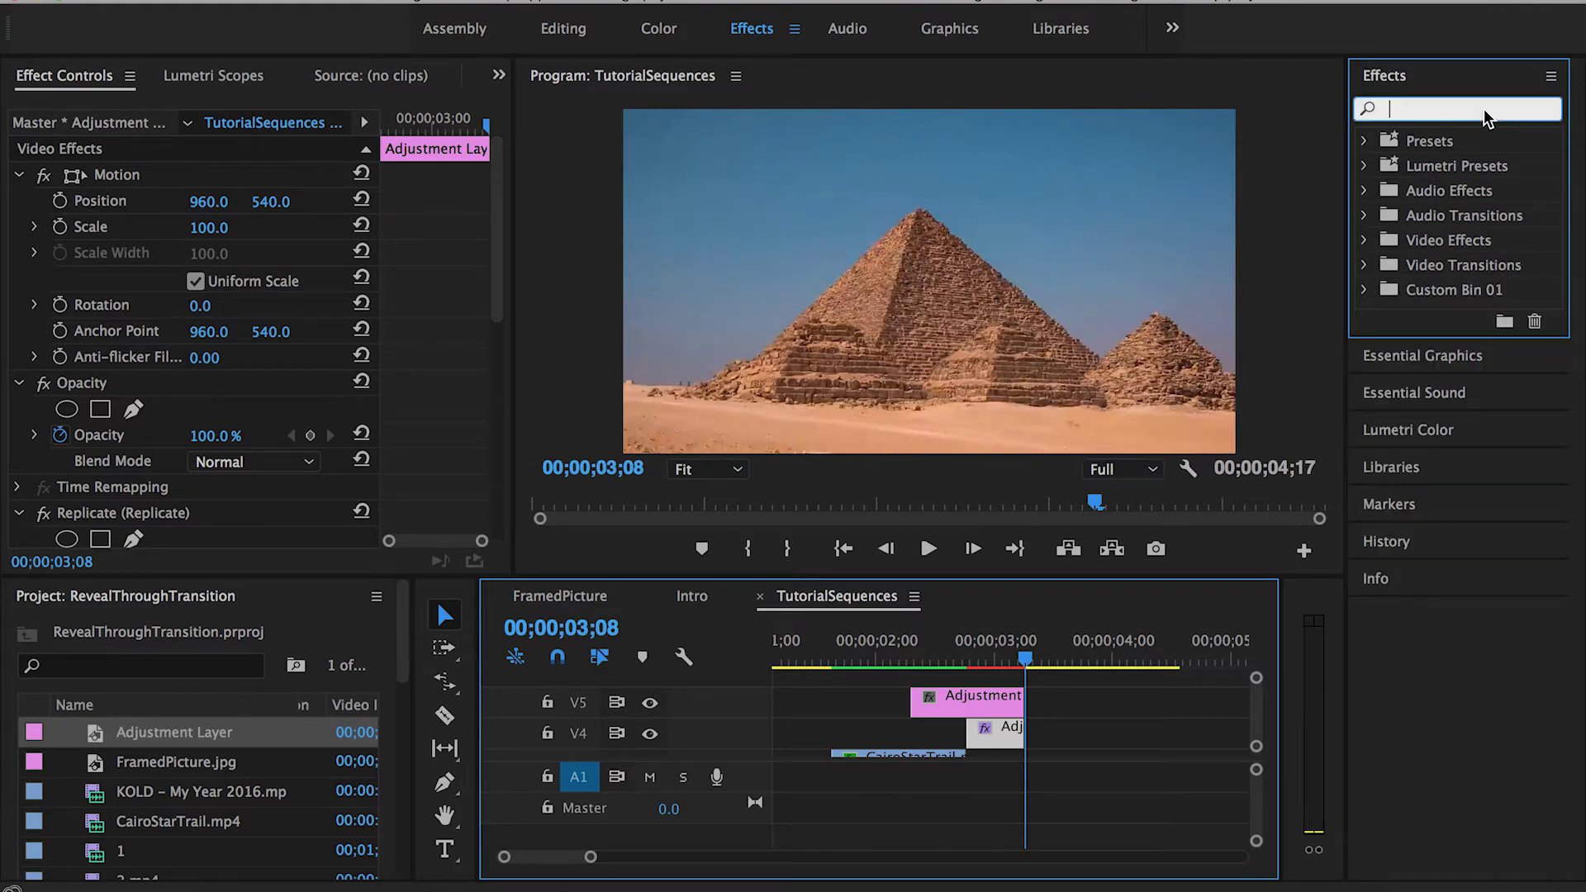
{"action": "type", "text": "trans"}
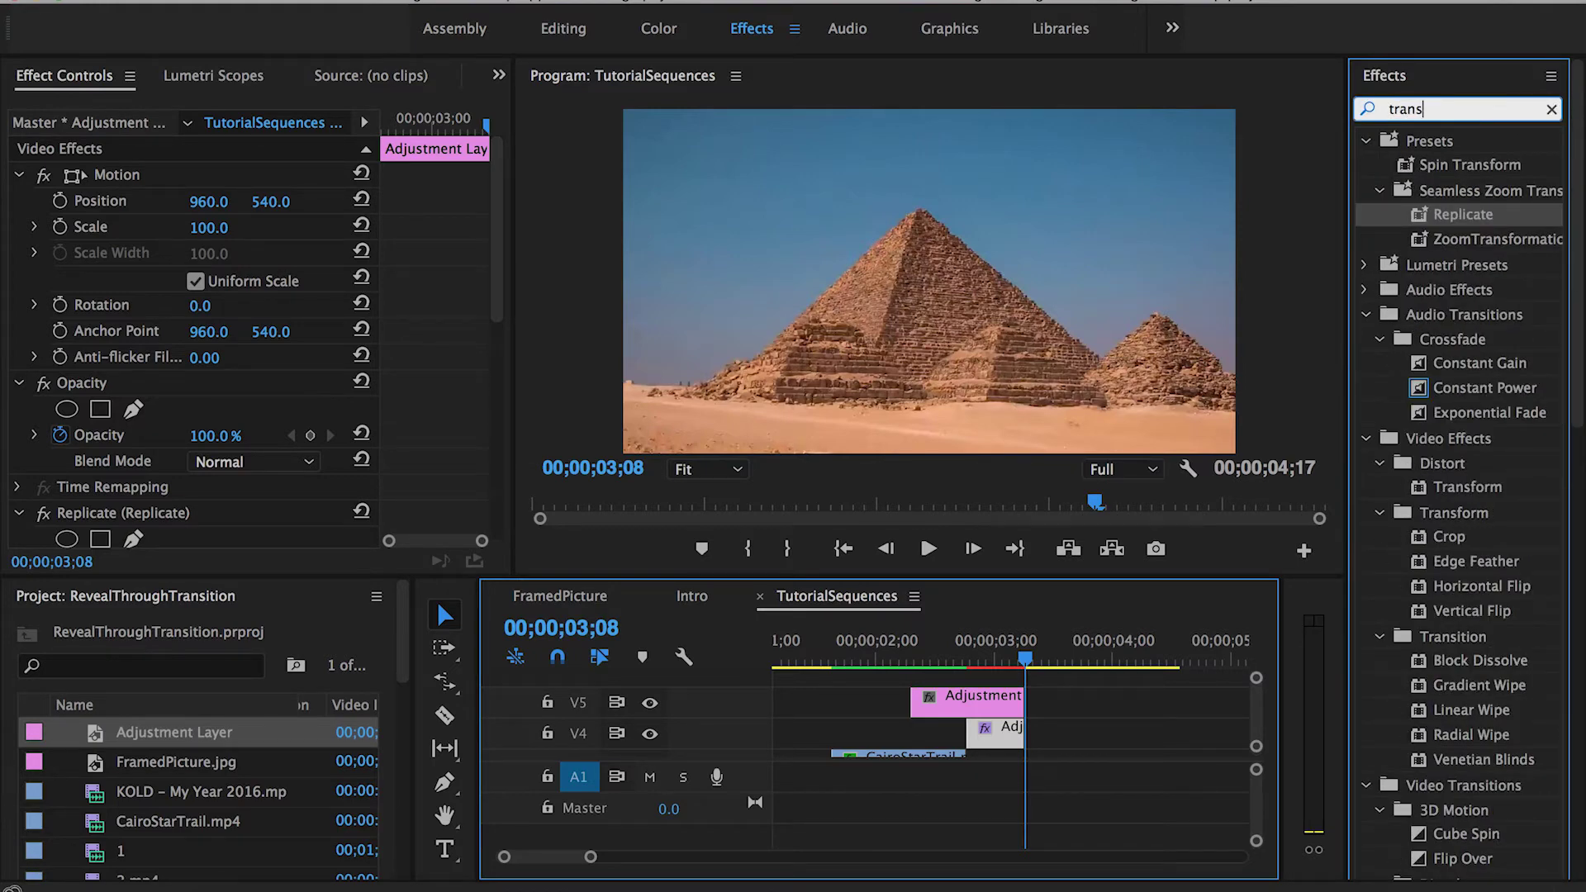
{"action": "left_click_drag", "start_coordinate": [1492, 238], "coordinate": [966, 659]}
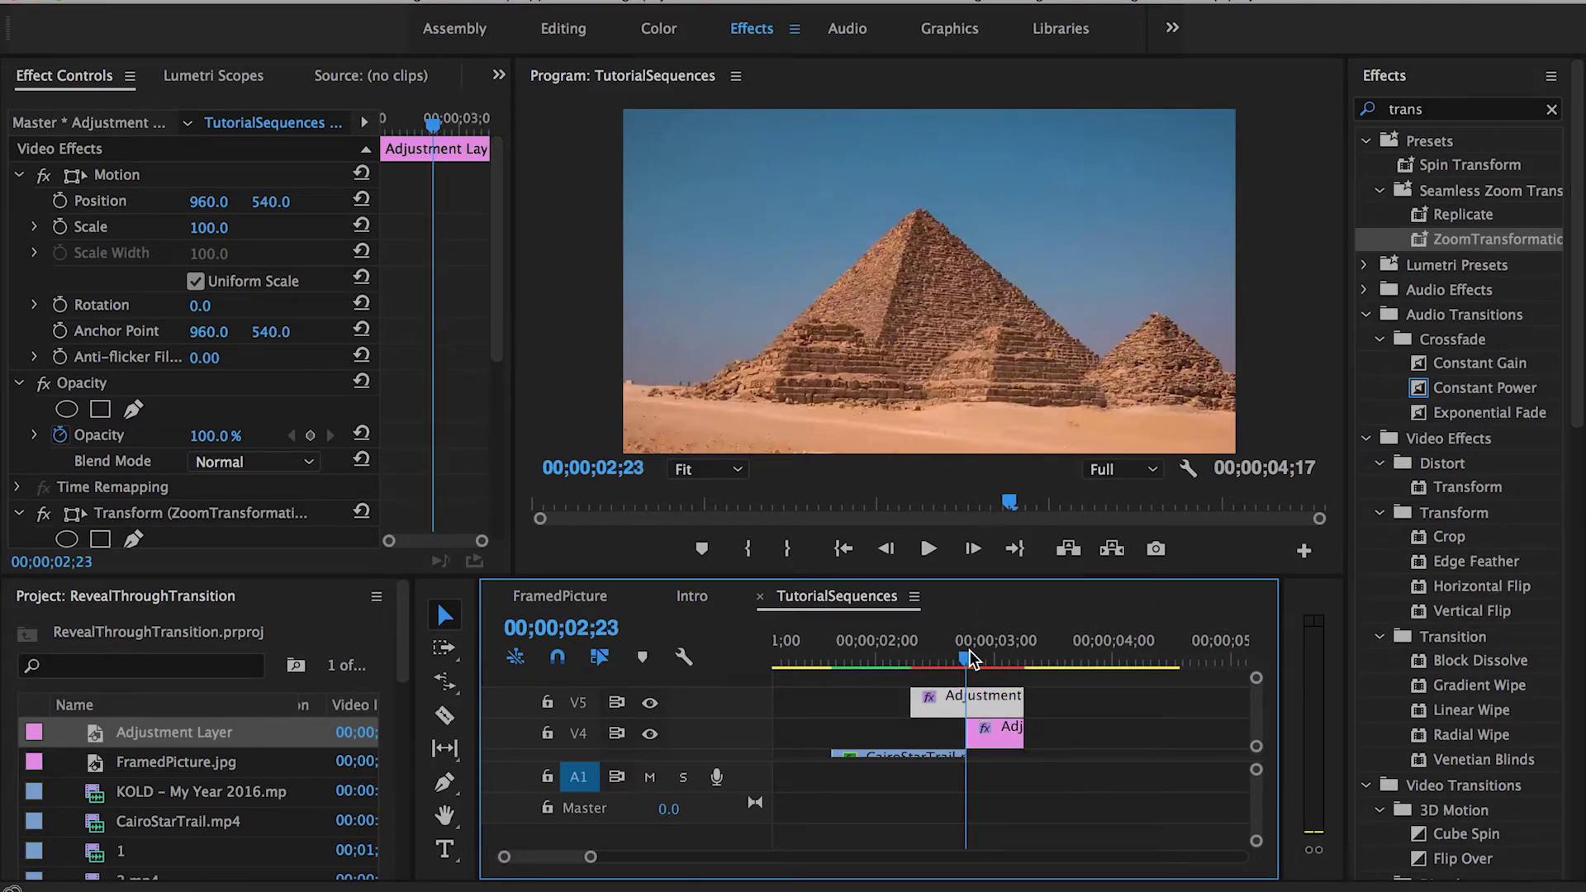
{"action": "left_click", "coordinate": [908, 652]}
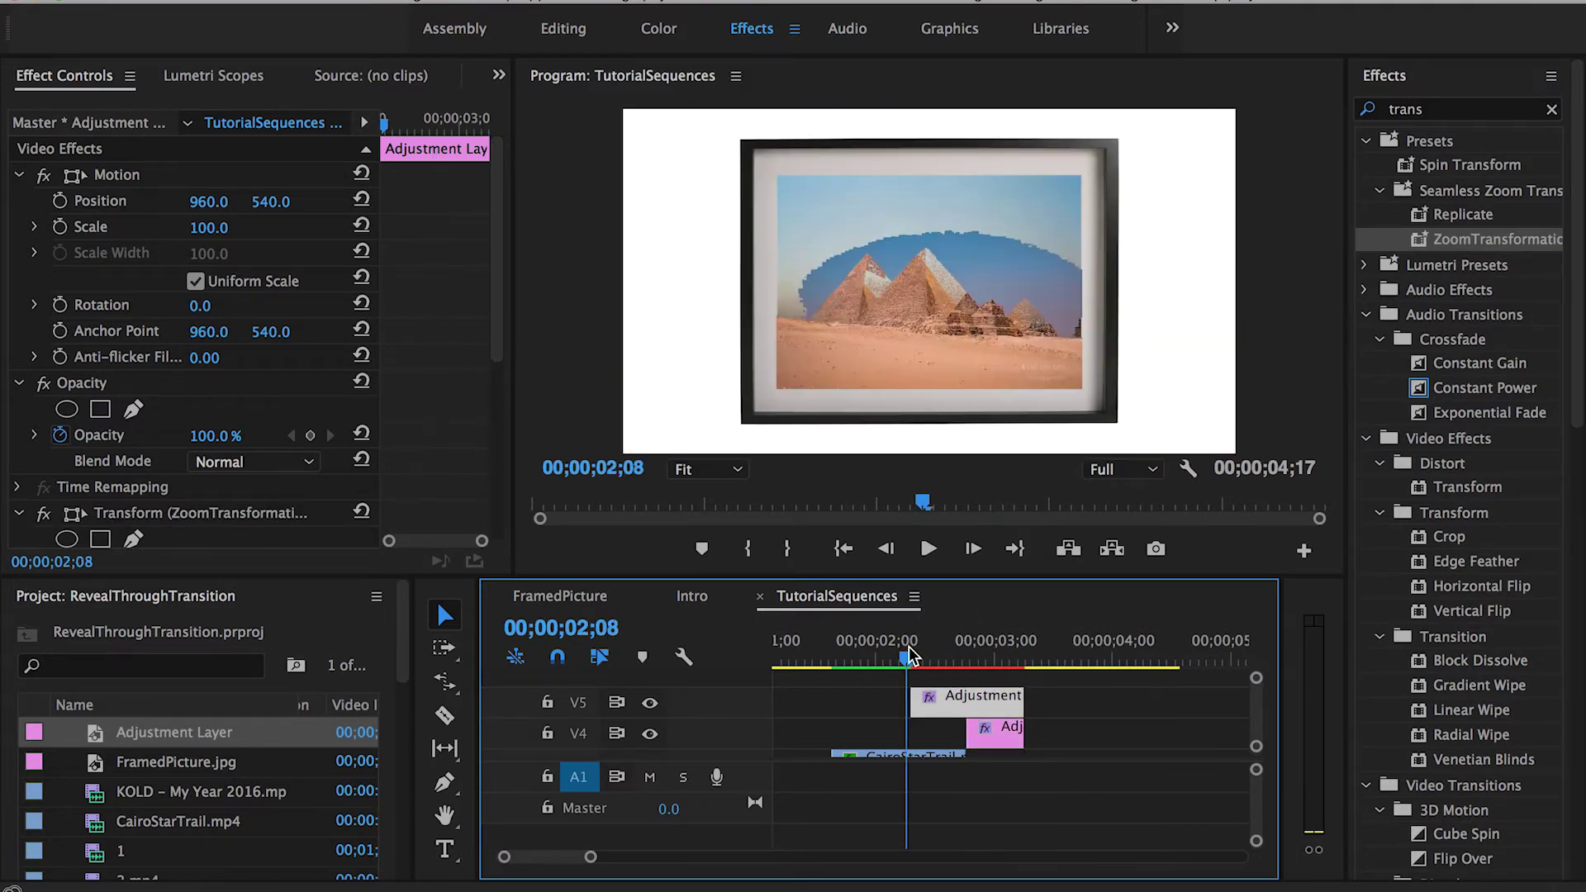
{"action": "left_click", "coordinate": [1030, 646]}
Set an Out point at 03;09, render In to Out, then clear the Out point
{"action": "key", "text": "o"}
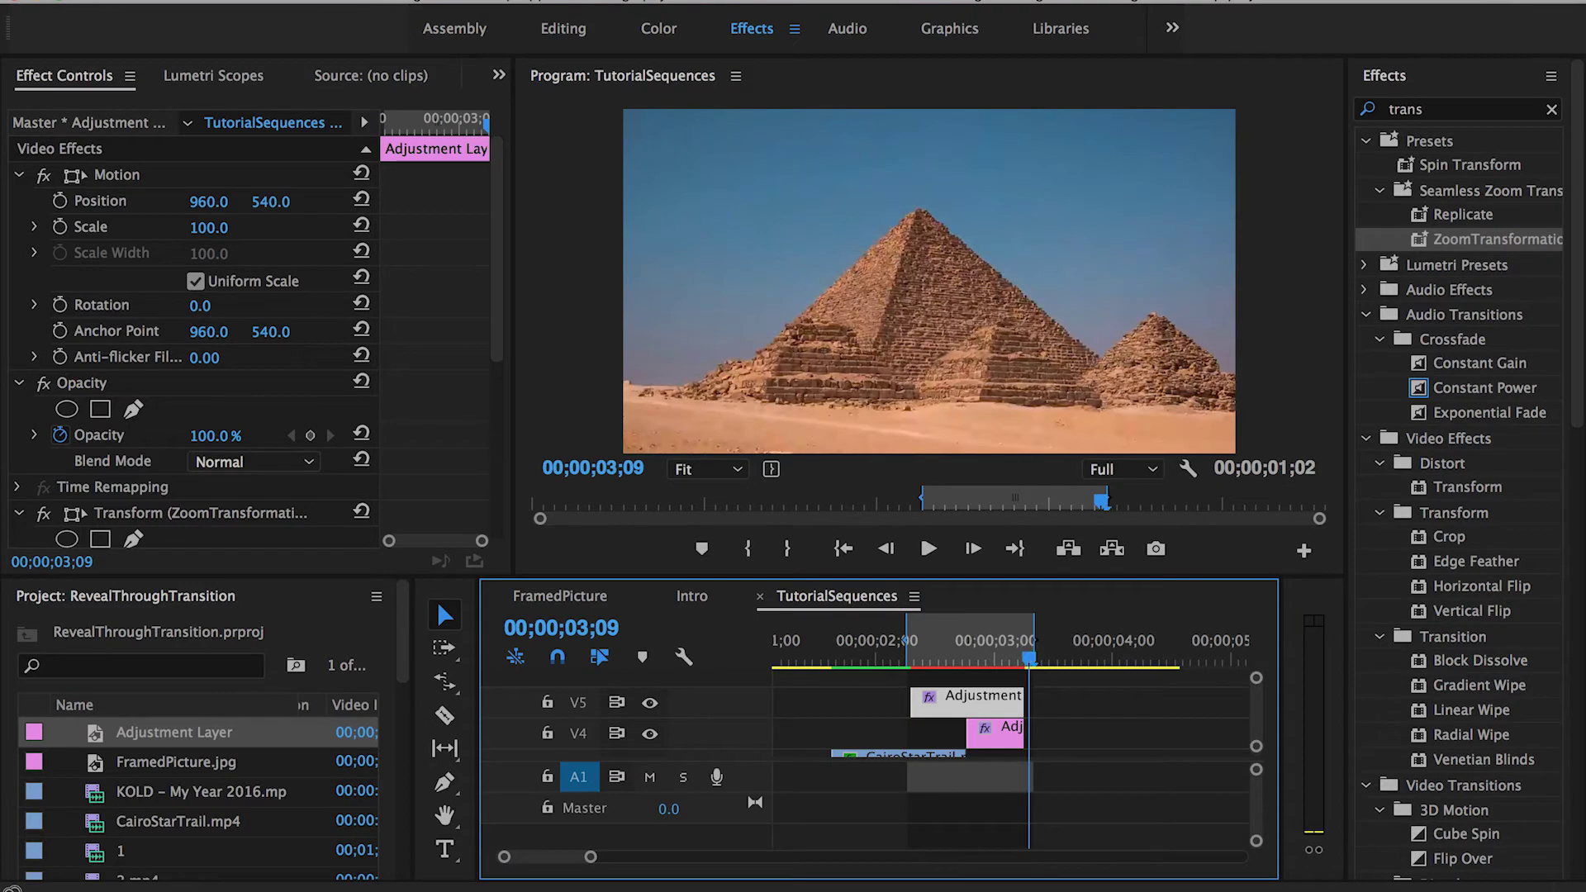
{"action": "left_click", "coordinate": [429, 1]}
{"action": "left_click", "coordinate": [463, 57]}
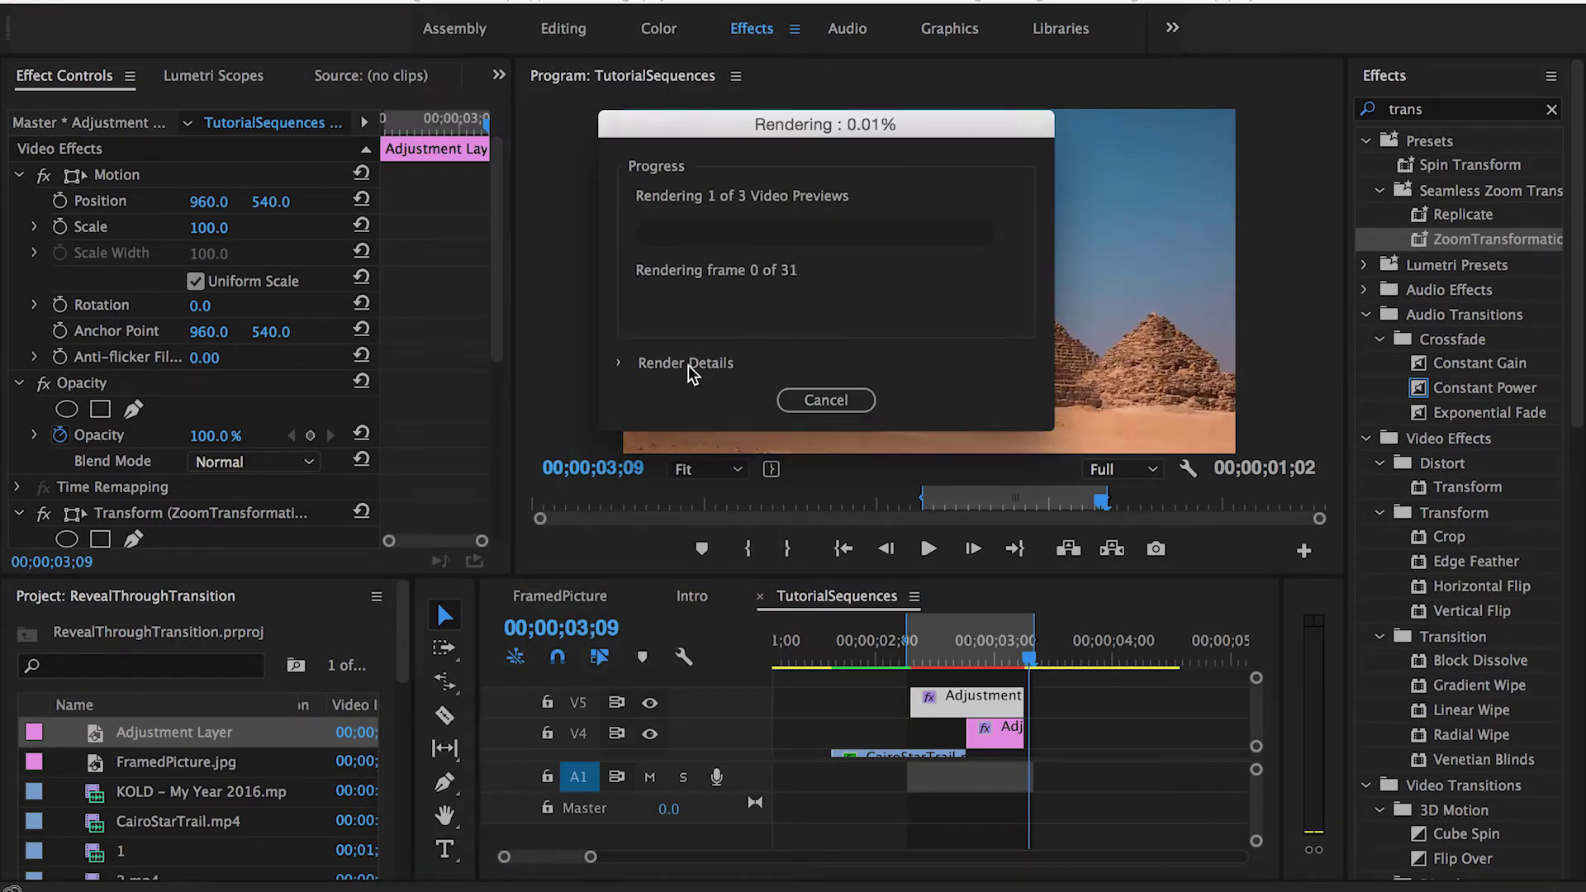
{"action": "right_click", "coordinate": [980, 642]}
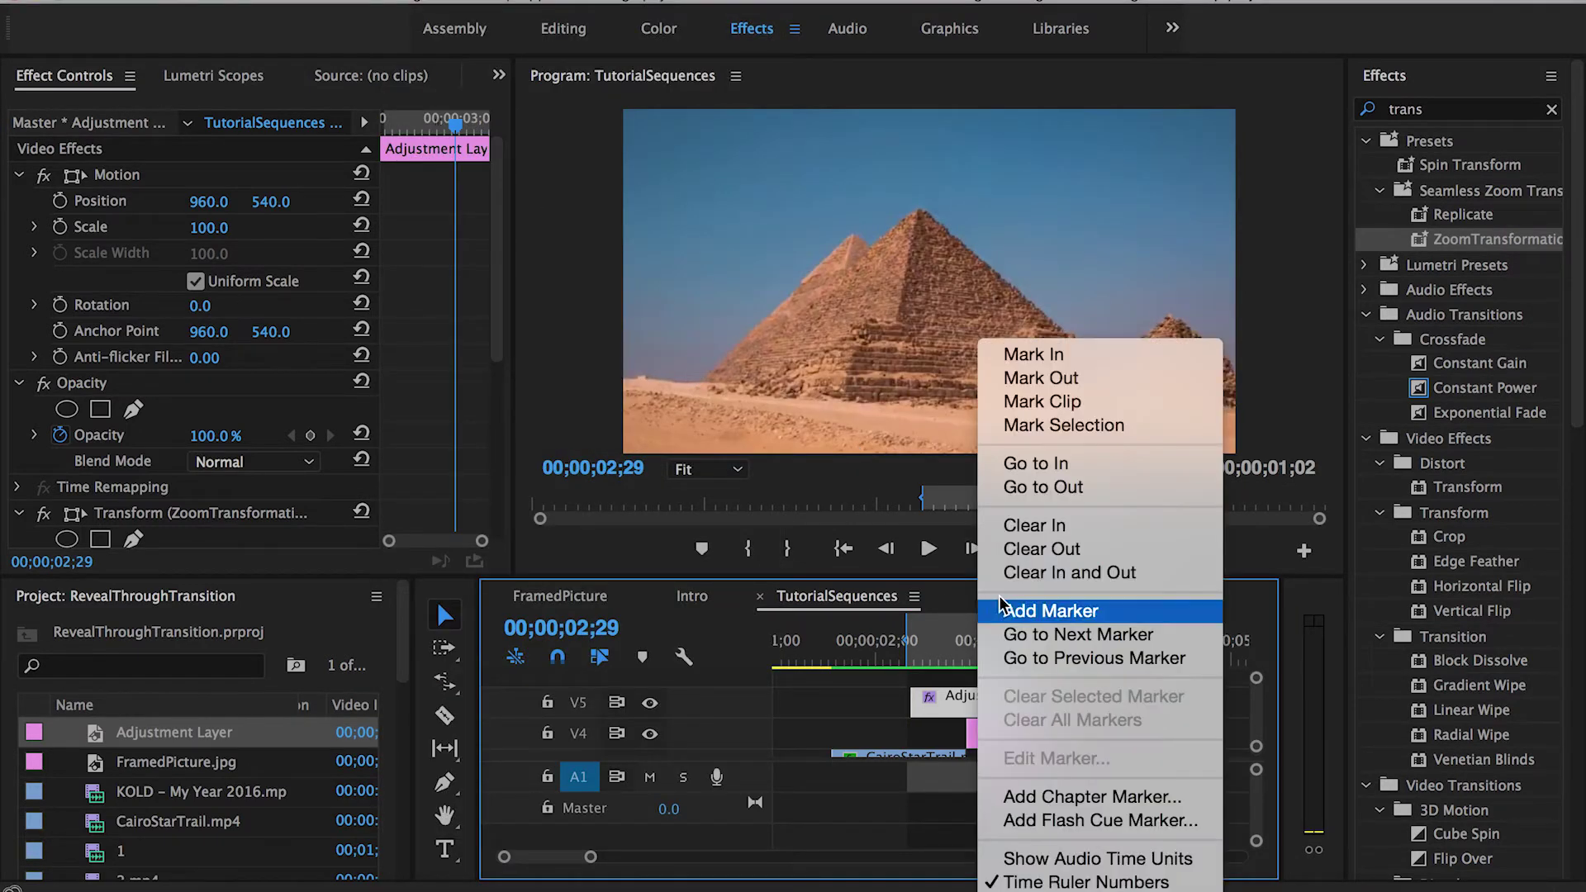
{"action": "left_click", "coordinate": [1042, 548]}
{"action": "left_click", "coordinate": [882, 641]}
Play the sequence from the start and scrub the transition to 03;00 to check the reveal
{"action": "key", "text": "space"}
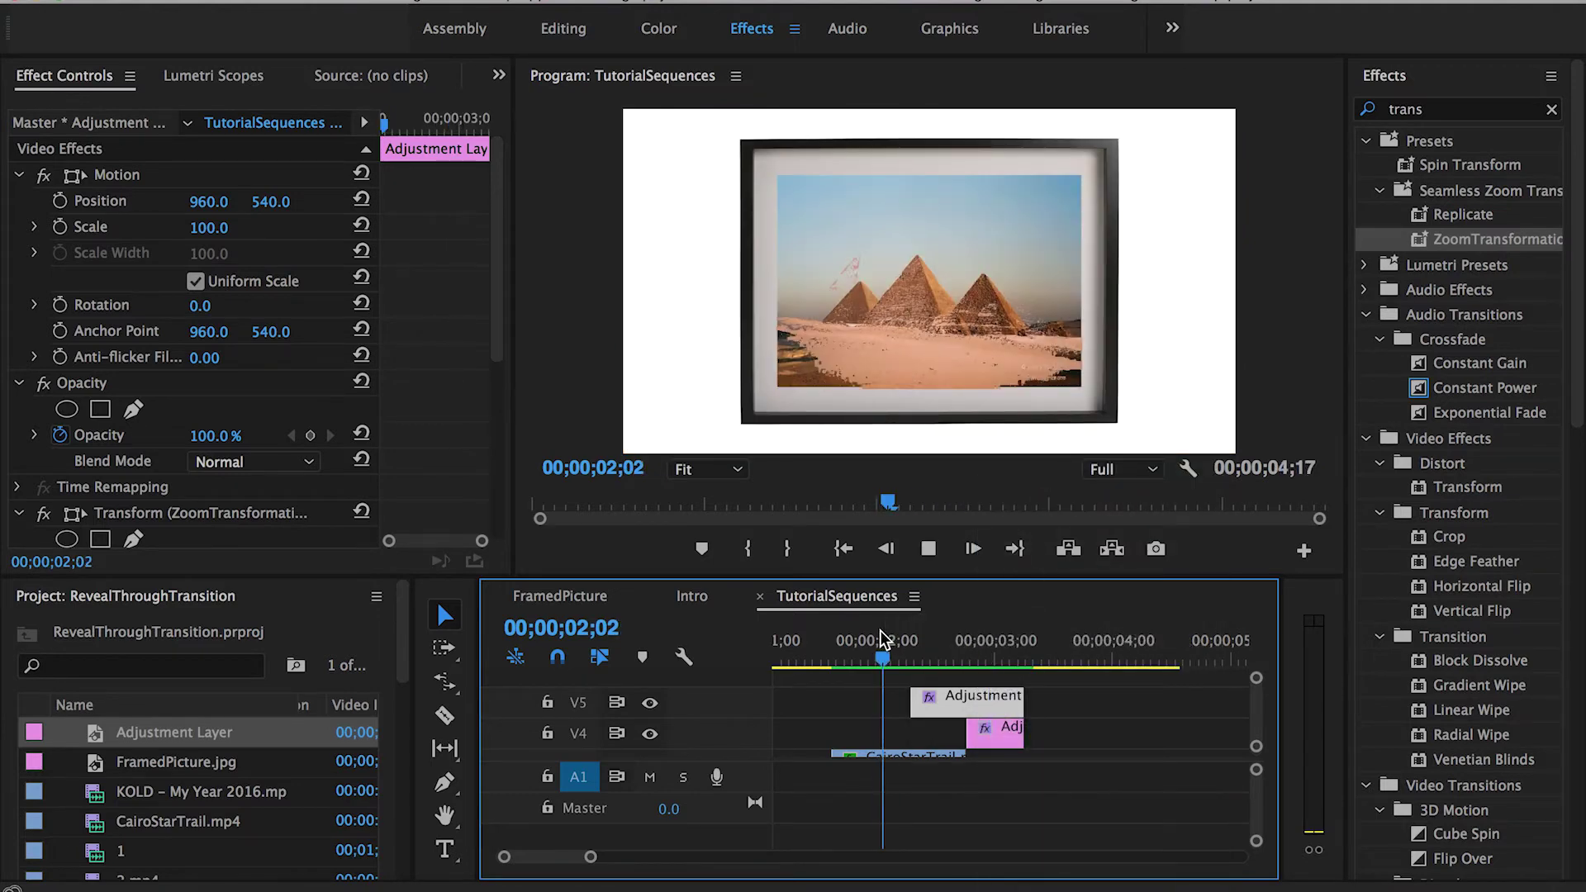
{"action": "left_click", "coordinate": [873, 641]}
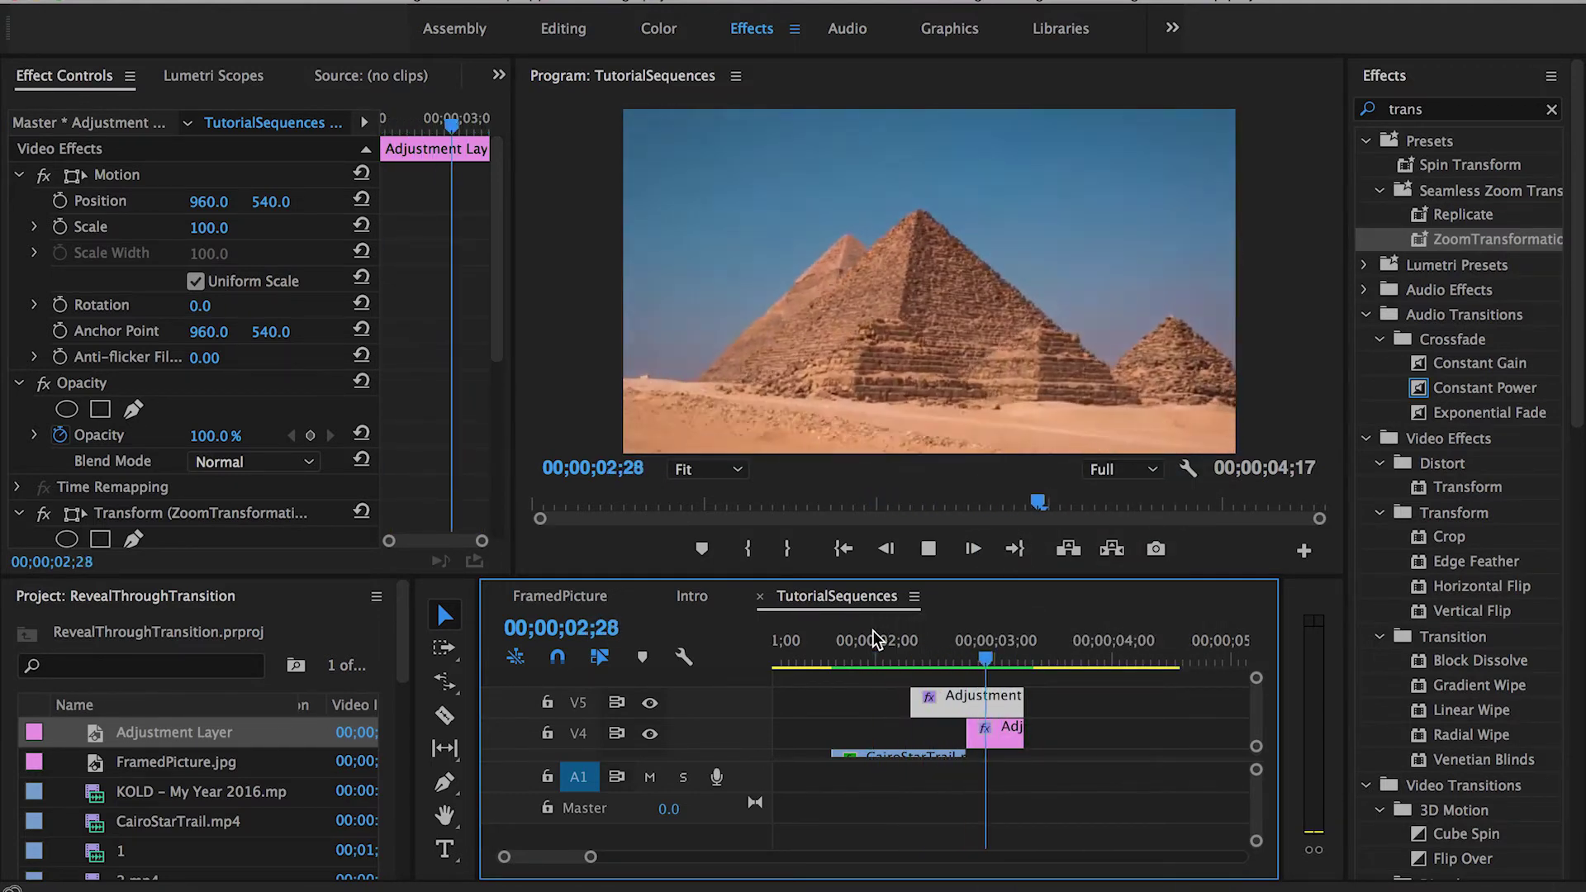
{"action": "left_click", "coordinate": [871, 631]}
{"action": "left_click", "coordinate": [871, 632]}
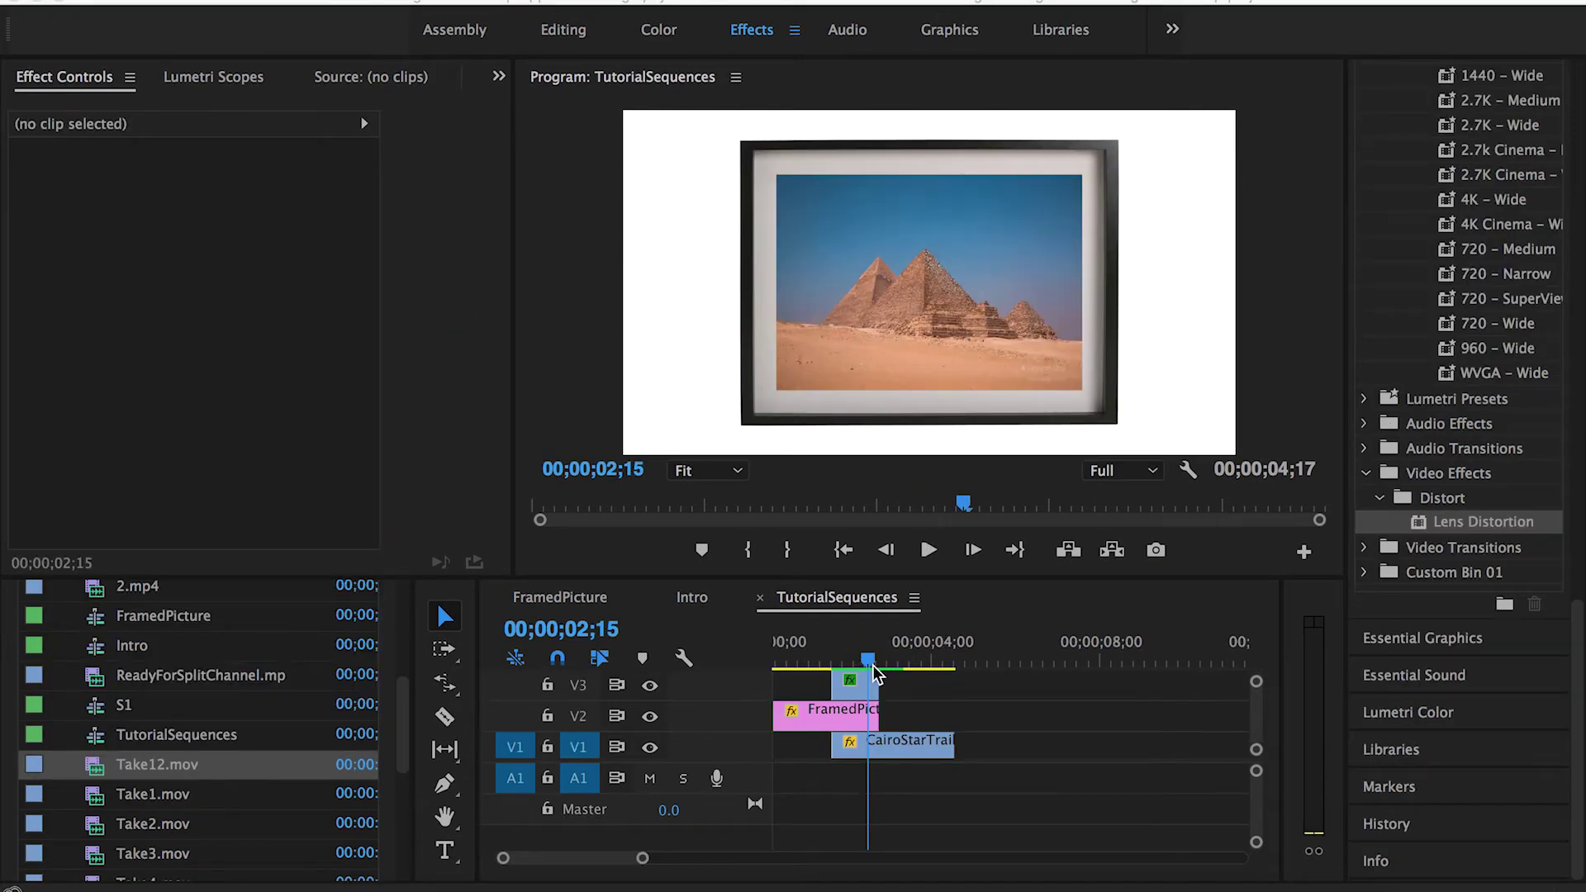
{"action": "left_click", "coordinate": [821, 664]}
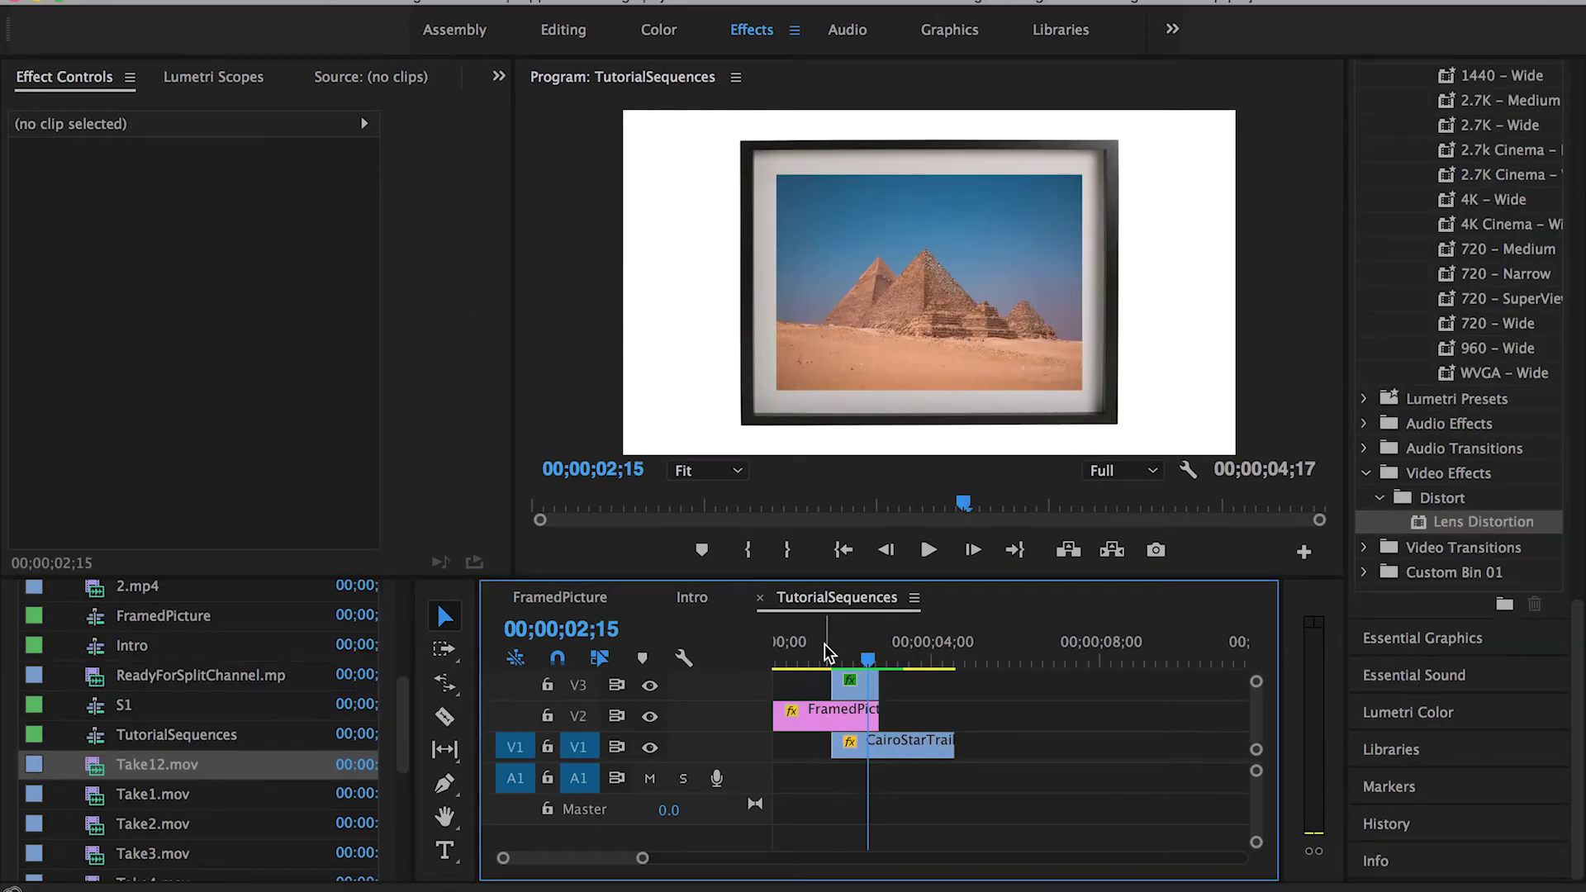
{"action": "left_click_drag", "start_coordinate": [867, 660], "coordinate": [773, 661]}
{"action": "key", "text": "minus"}
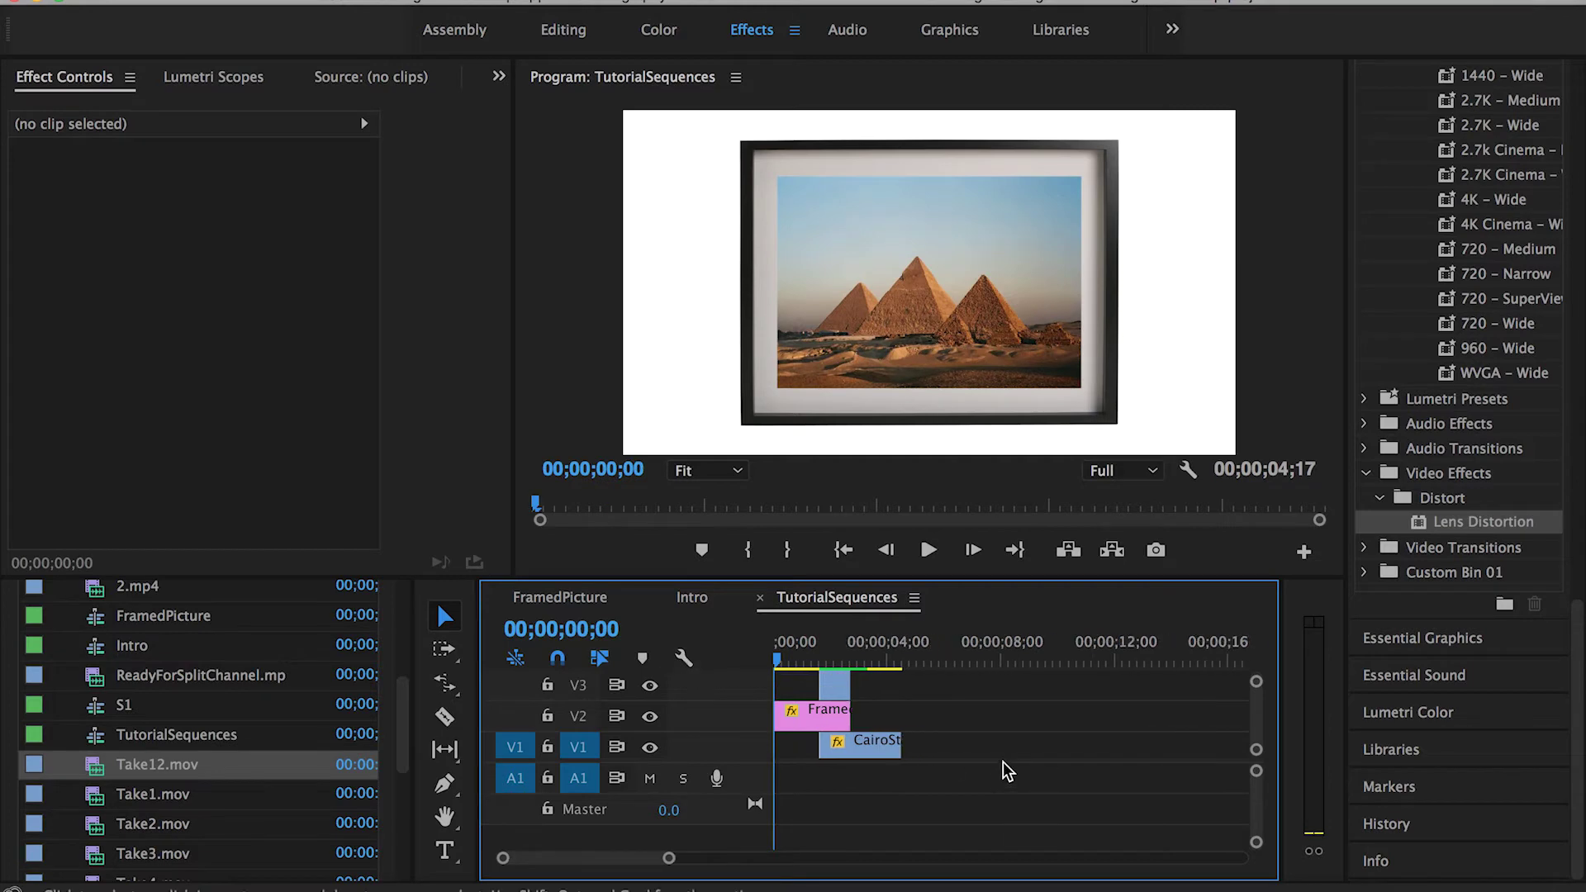
{"action": "key", "text": "space"}
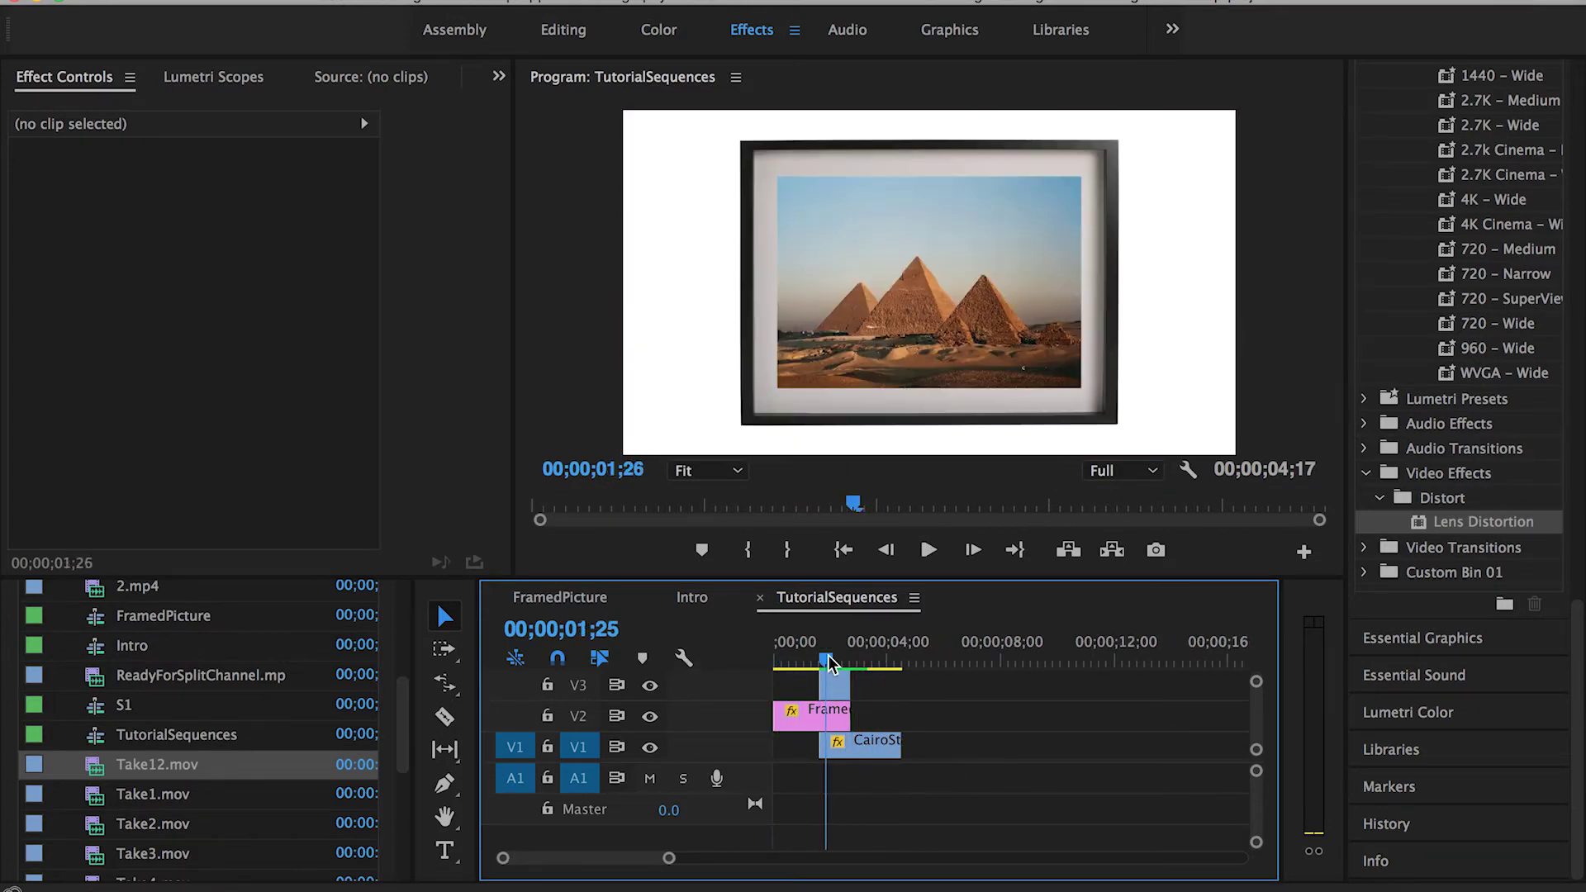
{"action": "left_click_drag", "start_coordinate": [829, 664], "coordinate": [858, 671]}
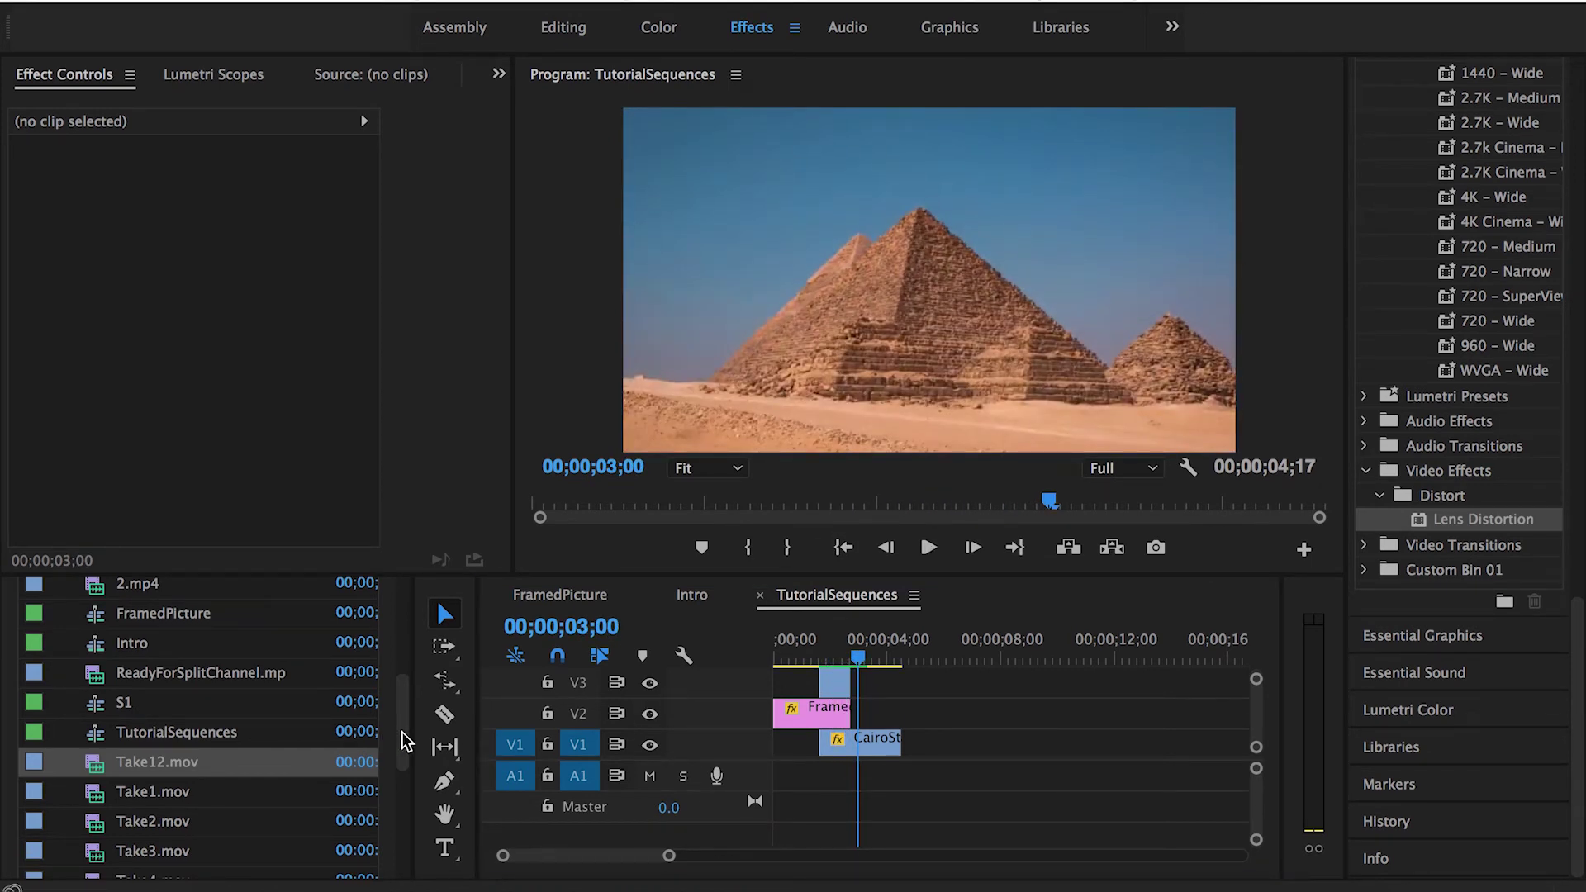
{"action": "key", "text": "shift+3"}
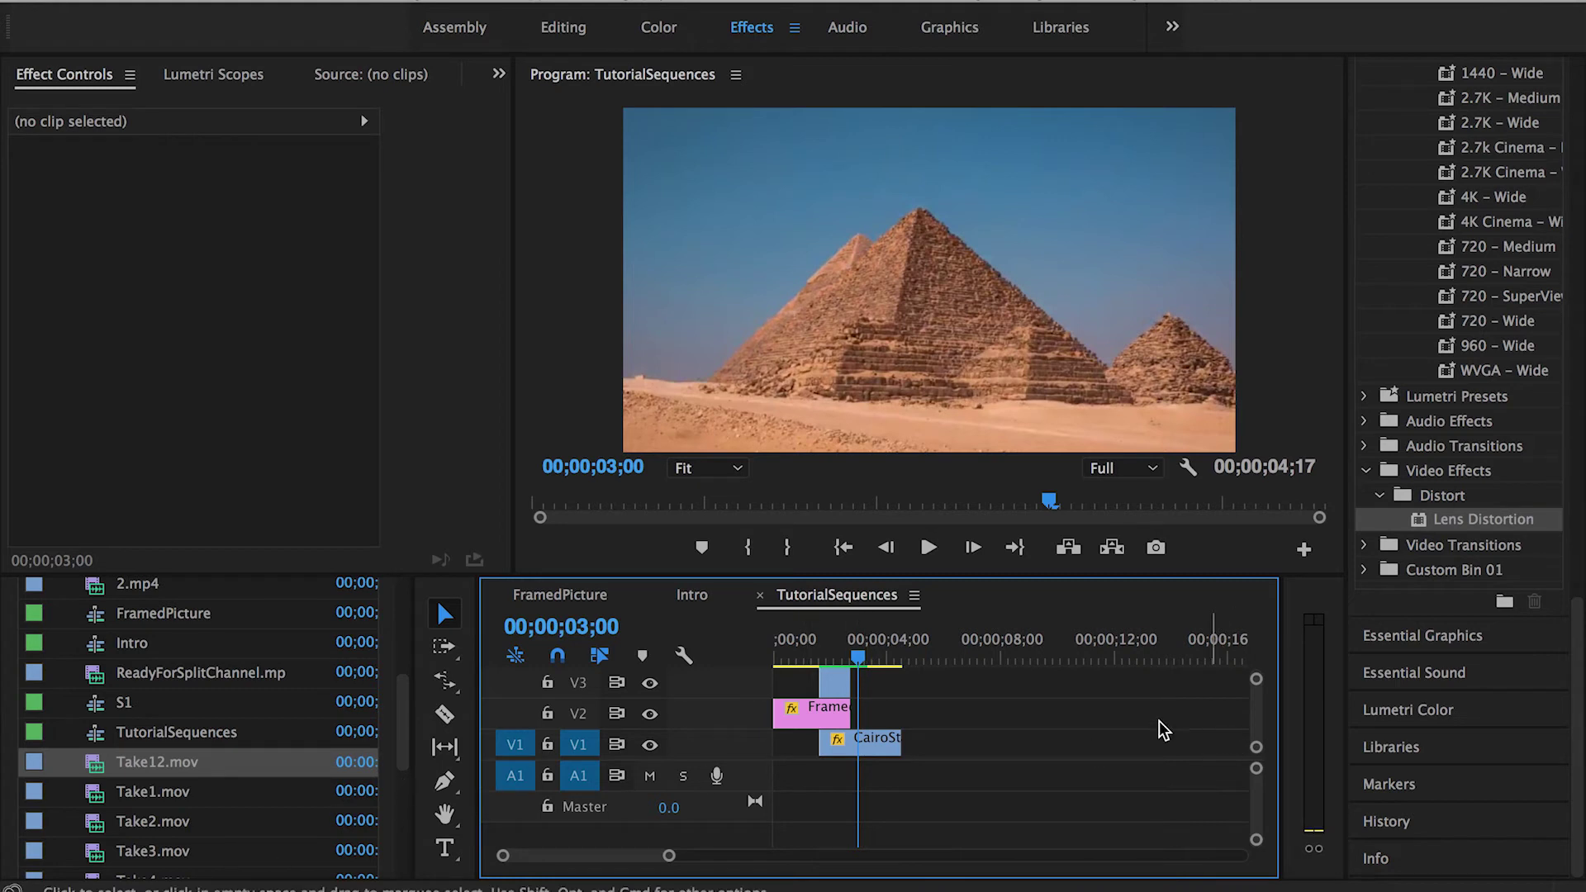
{"action": "left_click_drag", "start_coordinate": [404, 756], "coordinate": [403, 843]}
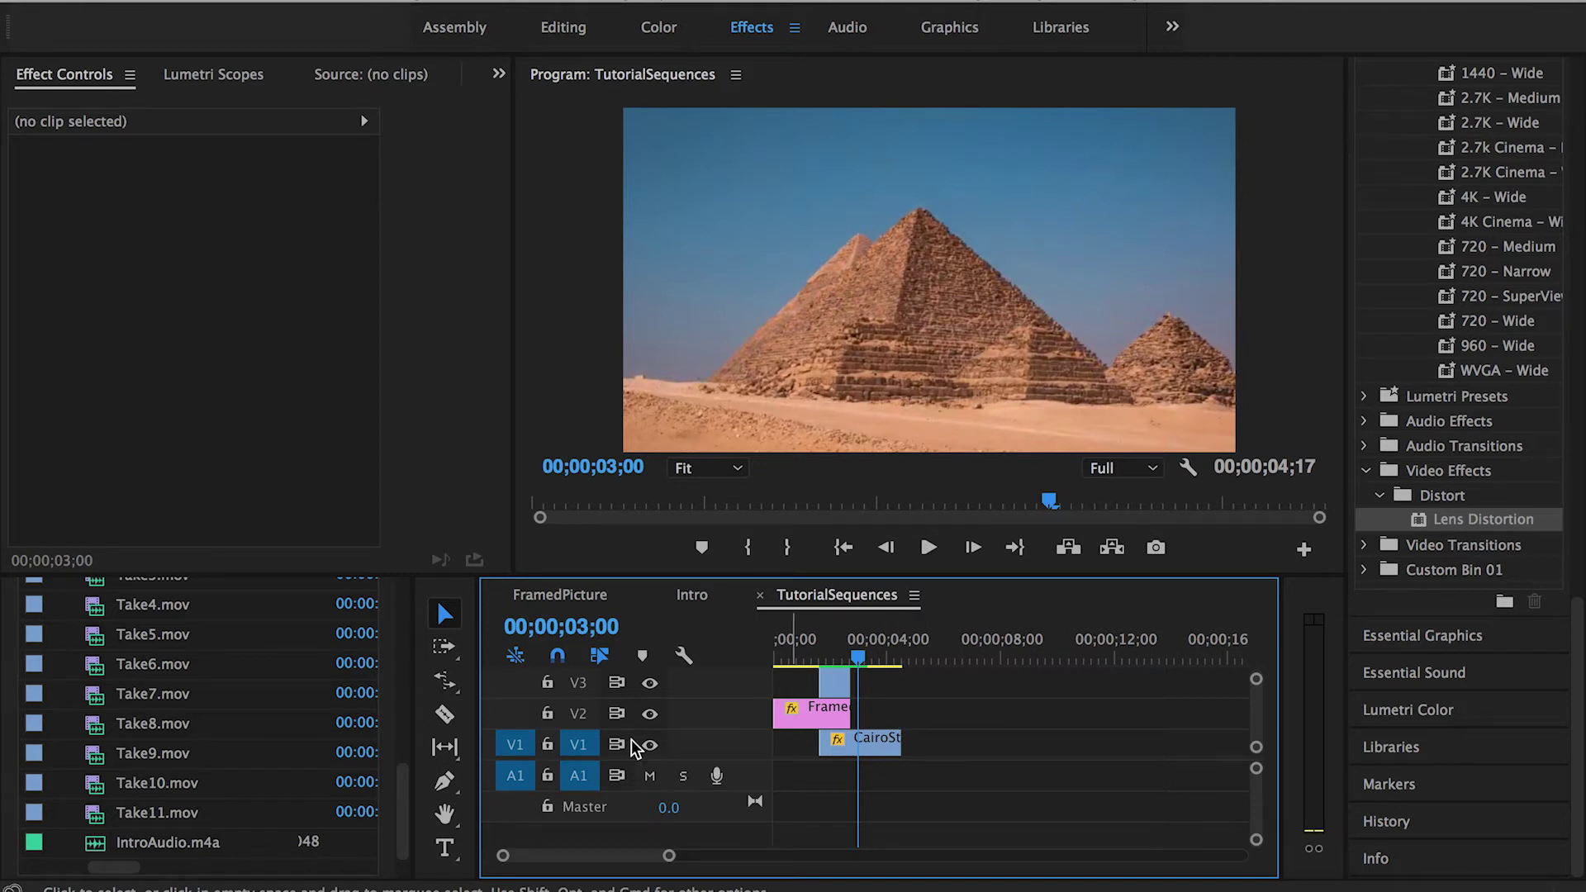
{"action": "left_click_drag", "start_coordinate": [405, 797], "coordinate": [400, 595]}
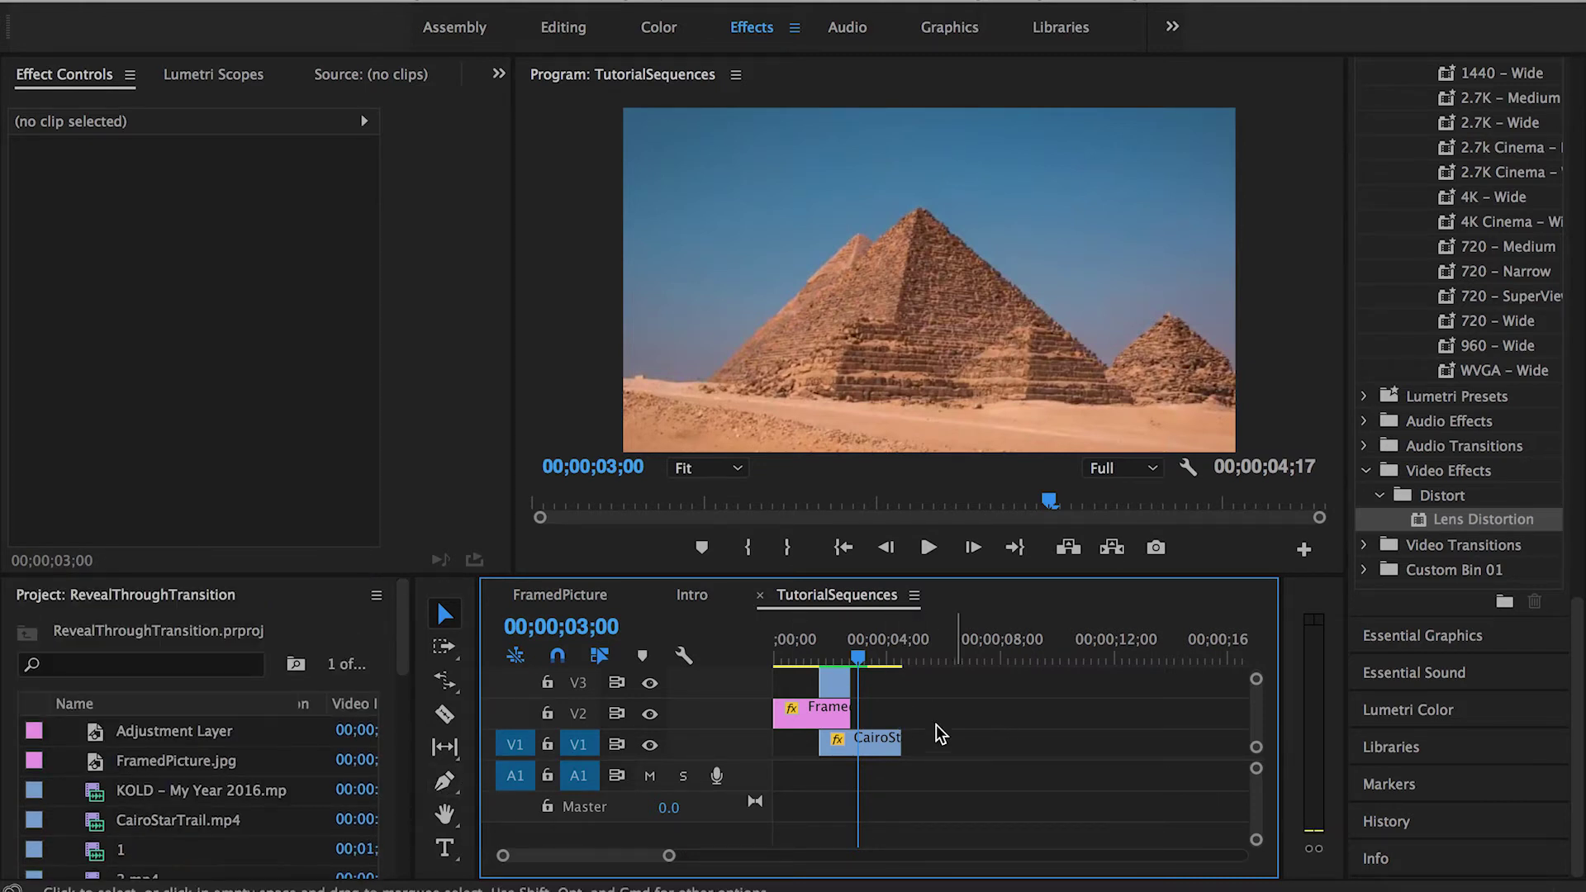
Place an Adjustment Layer on V6, razor it at the V5 clip's end, and delete the excess
{"action": "key", "text": "="}
{"action": "scroll", "coordinate": [857, 722], "scroll_direction": "up", "scroll_amount": 1}
{"action": "scroll", "coordinate": [857, 721], "scroll_direction": "up", "scroll_amount": 2}
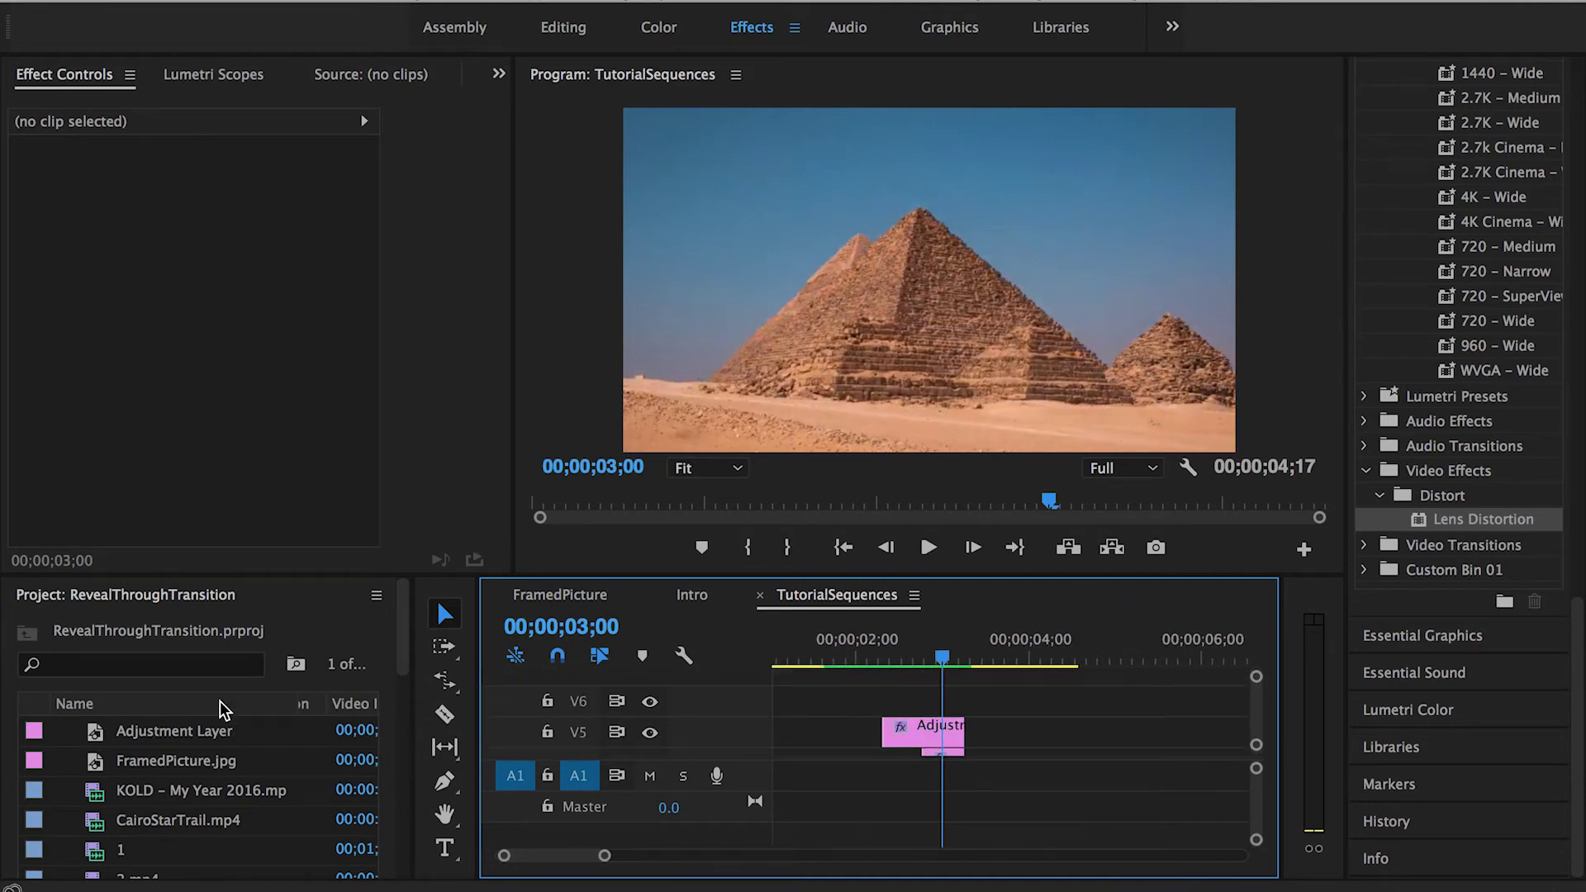
{"action": "left_click_drag", "start_coordinate": [166, 736], "coordinate": [911, 695]}
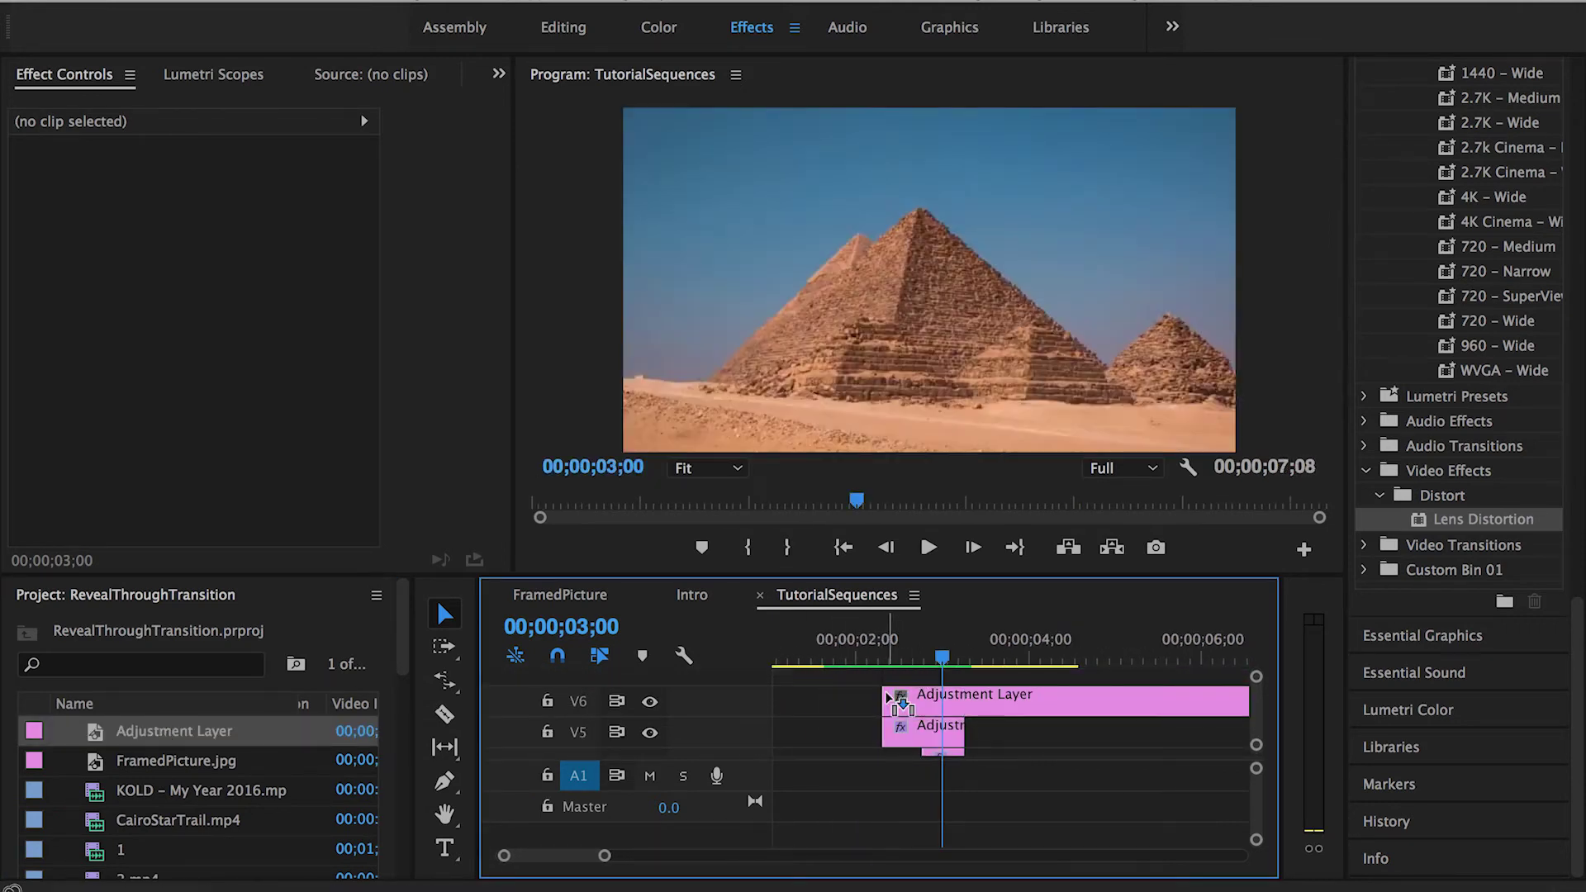
{"action": "key", "text": "c"}
{"action": "left_click", "coordinate": [964, 701]}
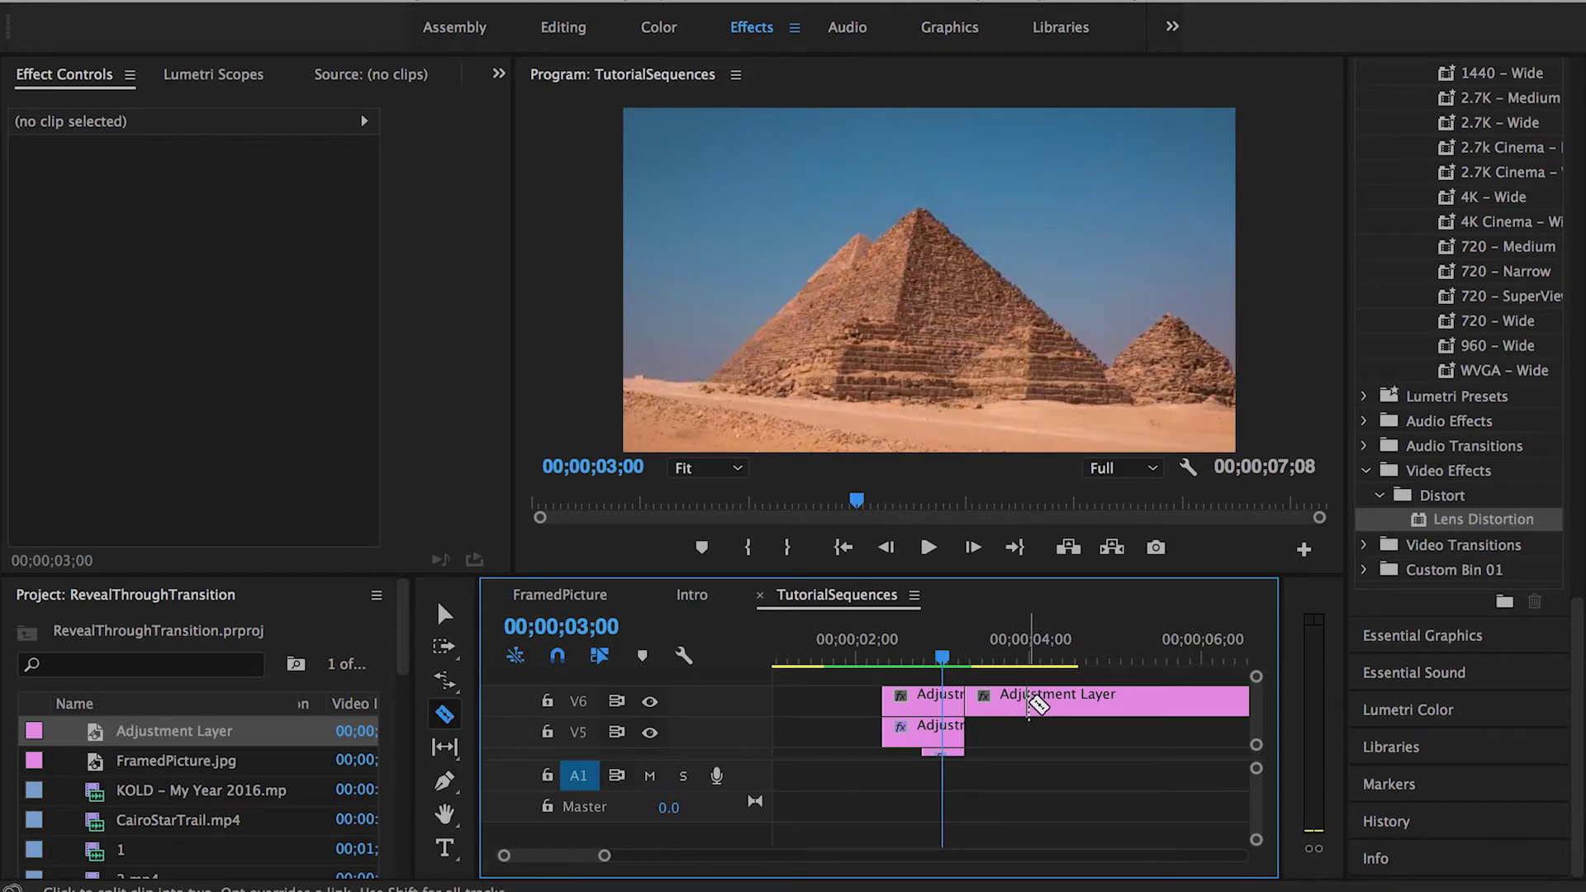
{"action": "key", "text": "v"}
{"action": "left_click", "coordinate": [1057, 701]}
{"action": "key", "text": "Delete"}
Apply Lens Distortion to the V6 adjustment layer
{"action": "left_click", "coordinate": [944, 701]}
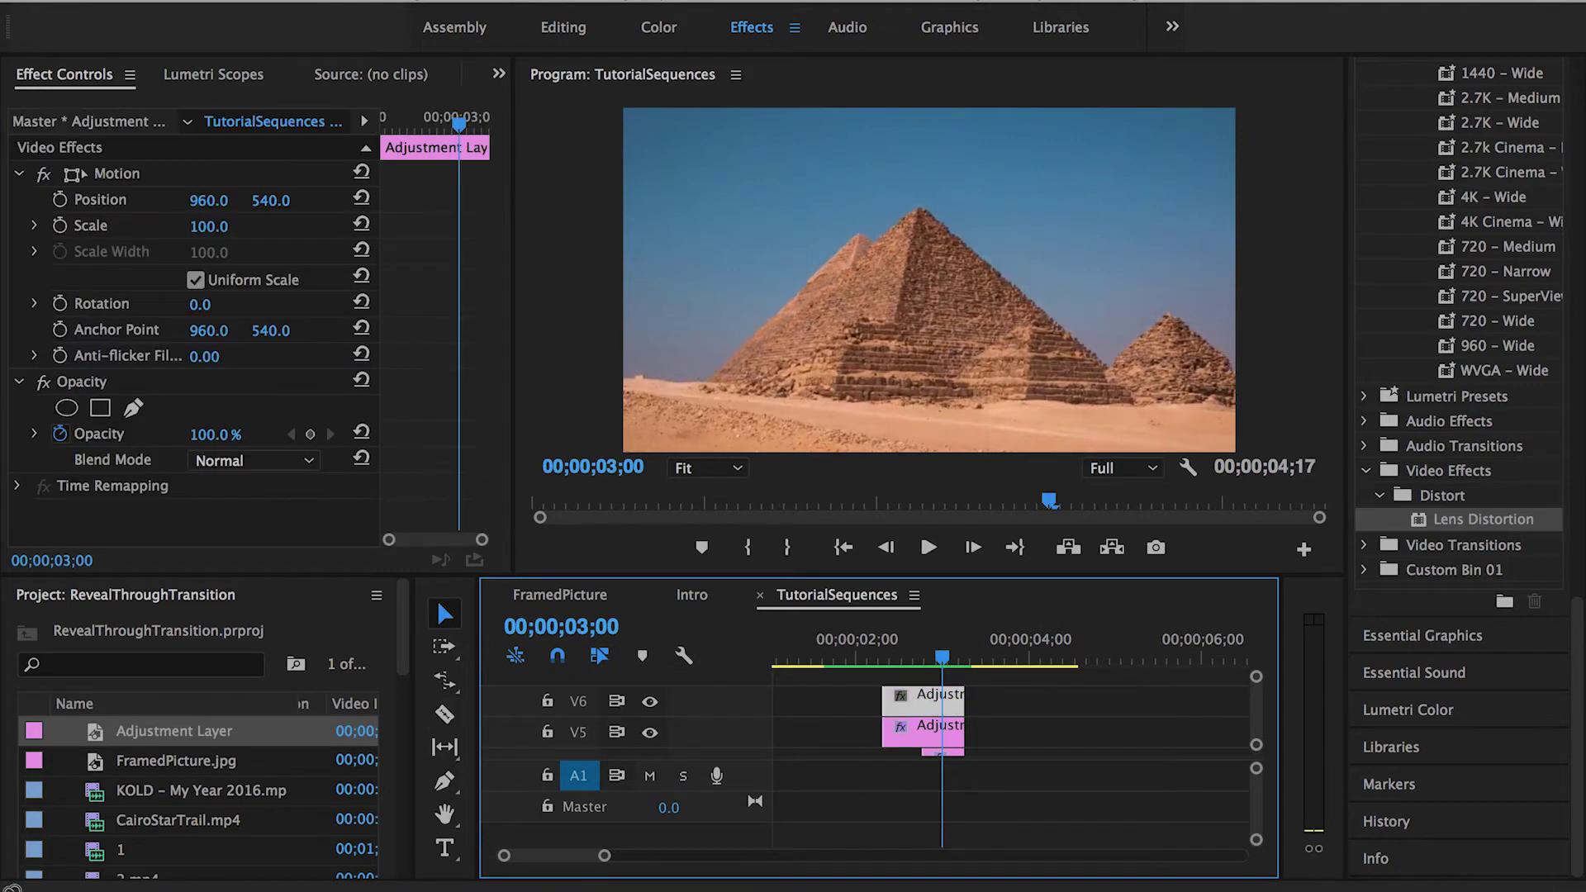
{"action": "scroll", "coordinate": [1479, 265], "scroll_direction": "up", "scroll_amount": 10}
{"action": "scroll", "coordinate": [1479, 250], "scroll_direction": "down", "scroll_amount": 10}
{"action": "left_click_drag", "start_coordinate": [1480, 524], "coordinate": [909, 709]}
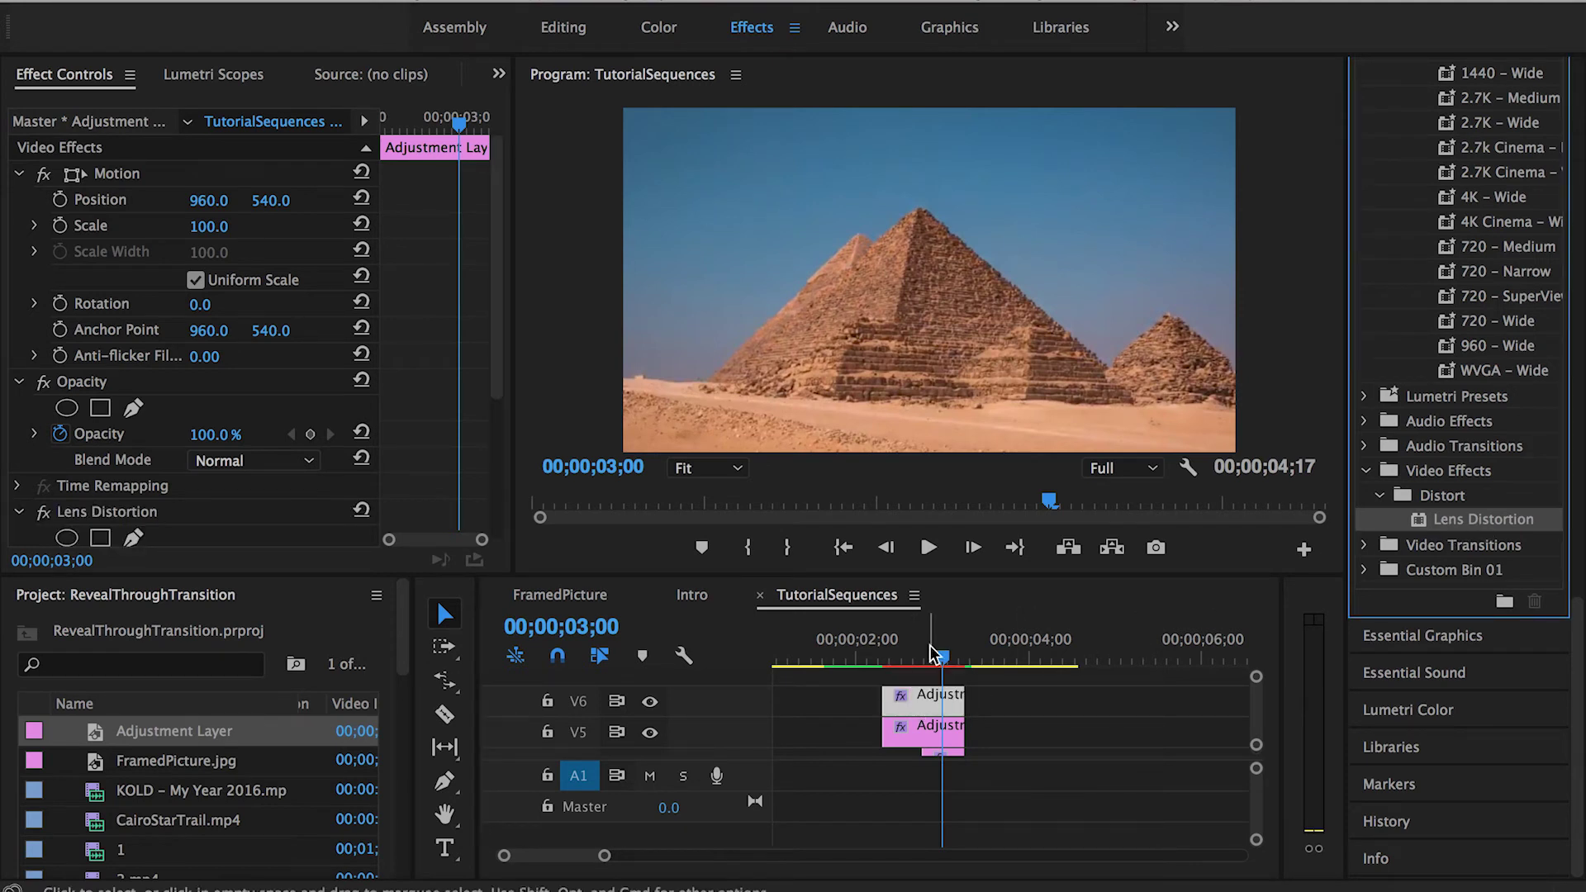
Set a Lens Distortion Curvature keyframe of -80 at frame 02;23
{"action": "left_click_drag", "start_coordinate": [932, 653], "coordinate": [923, 655]}
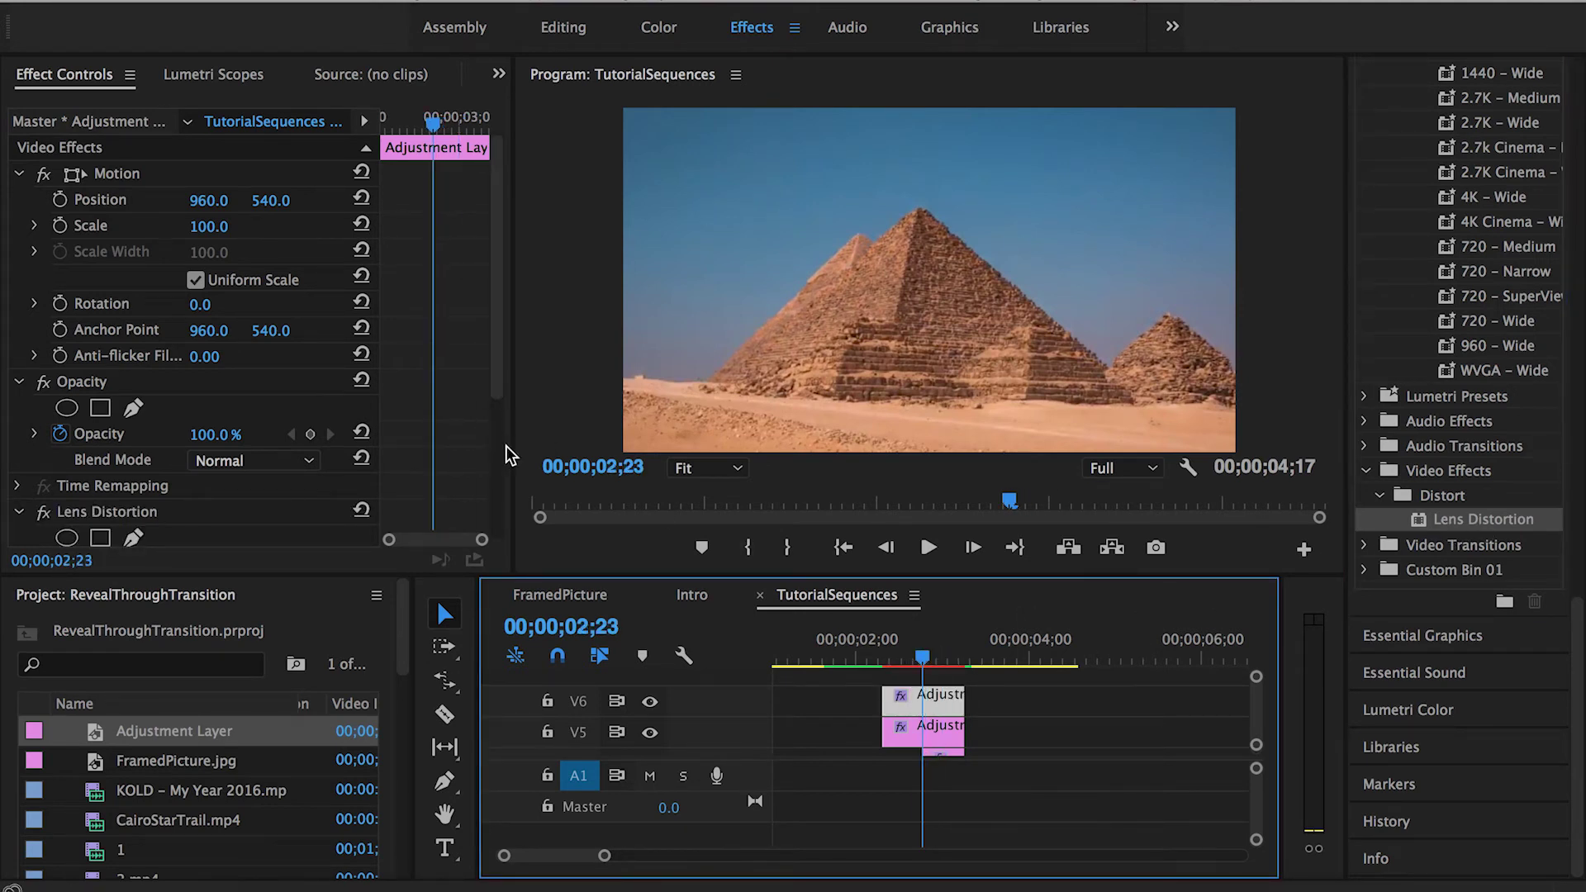
{"action": "scroll", "coordinate": [496, 440], "scroll_direction": "down", "scroll_amount": 5}
{"action": "left_click", "coordinate": [221, 343]}
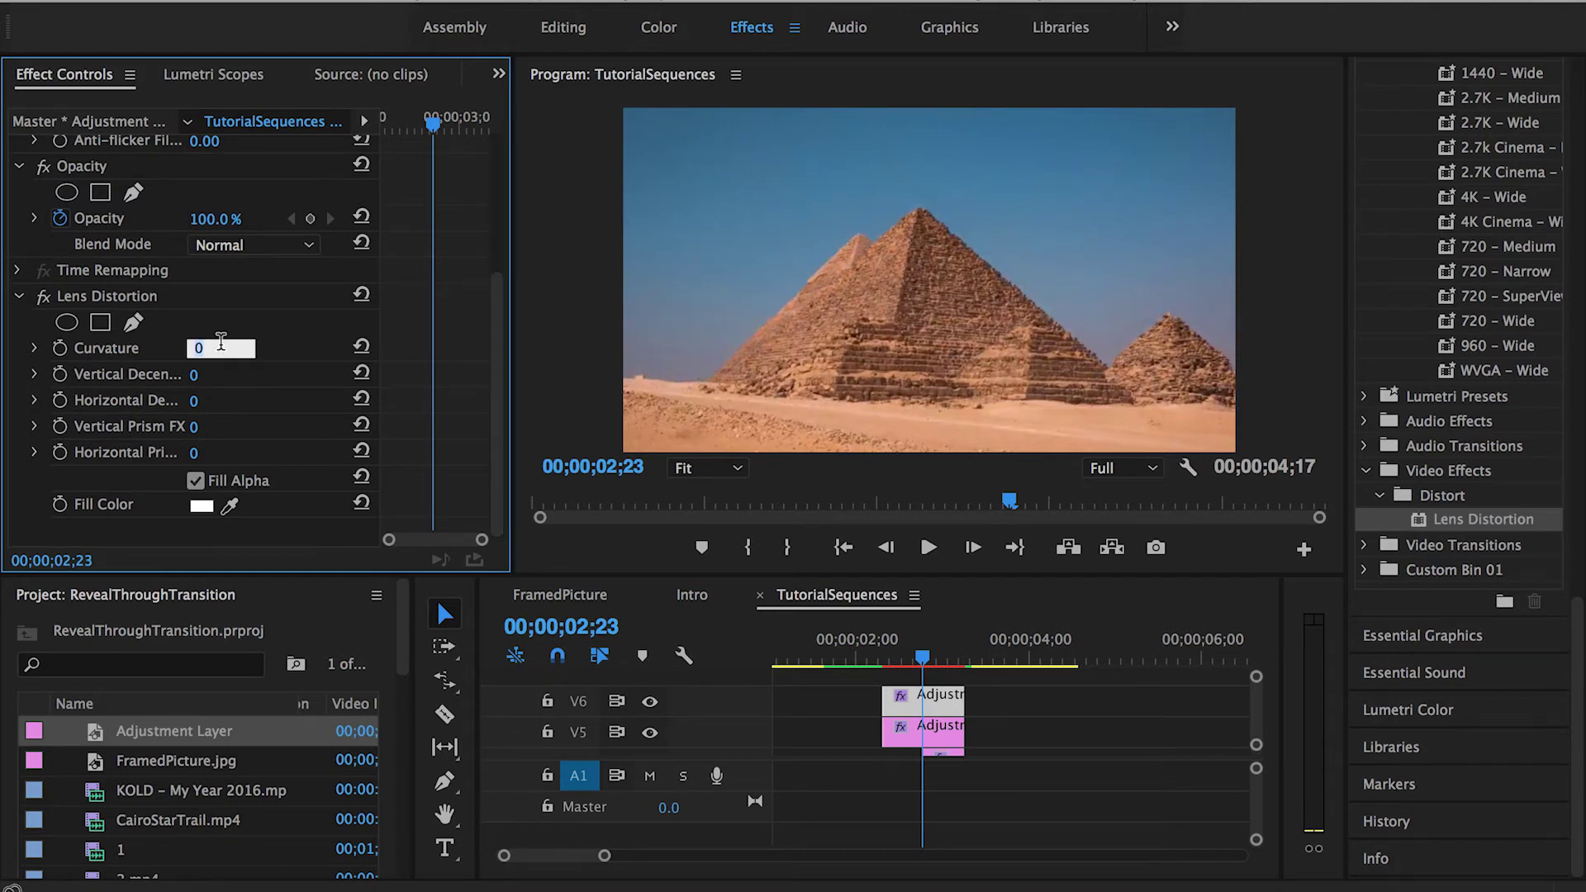
{"action": "type", "text": "-80"}
{"action": "key", "text": "Return"}
{"action": "left_click", "coordinate": [59, 348]}
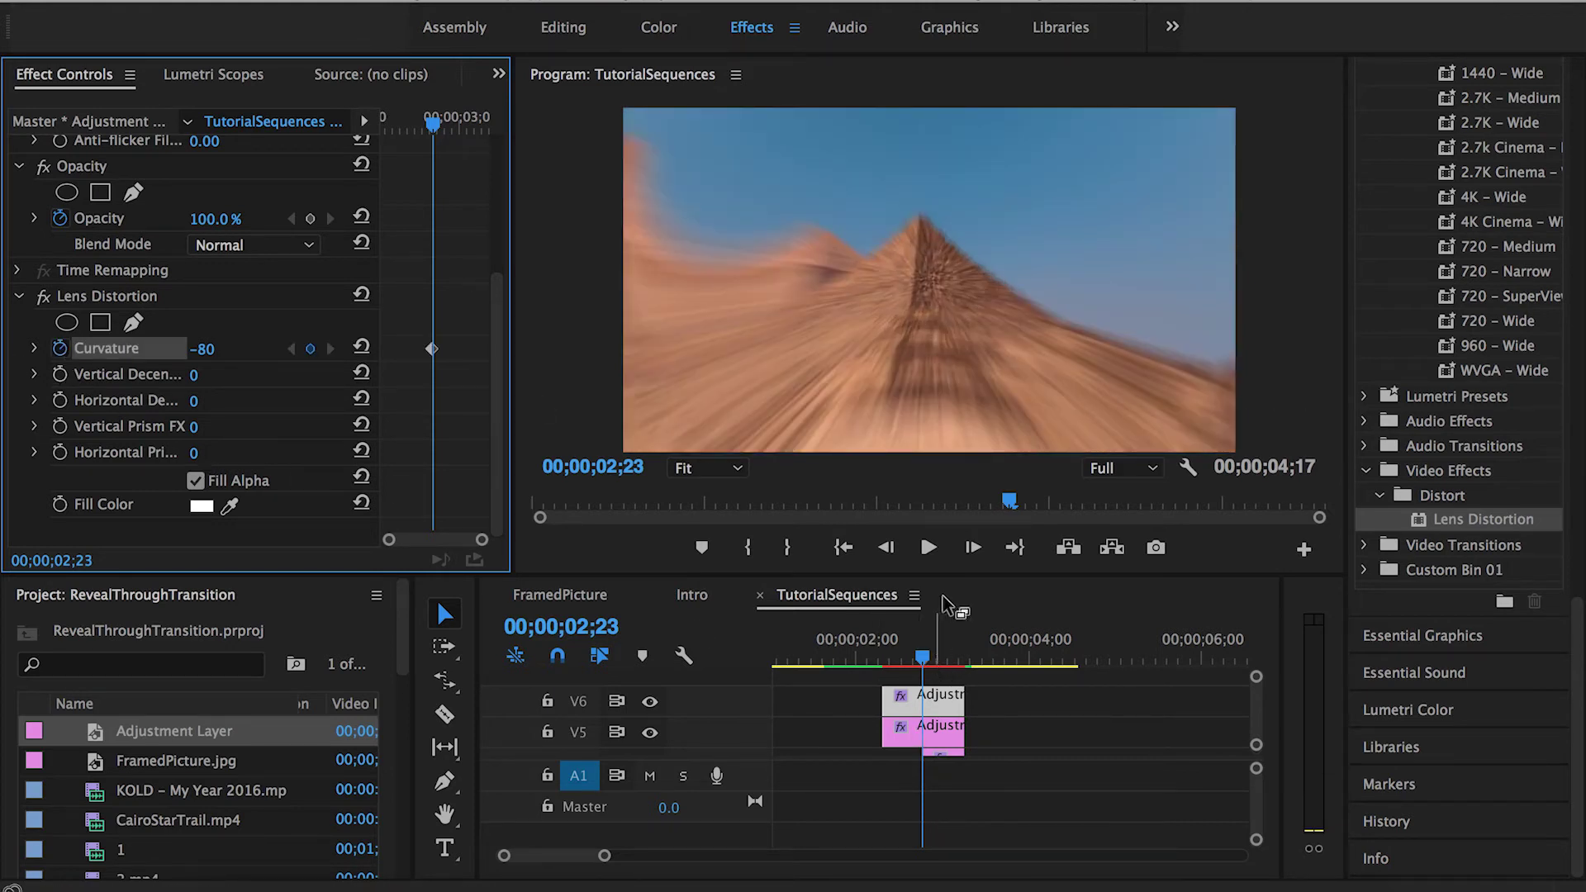
Add a Curvature keyframe back at 0 at frame 02;28
{"action": "left_click_drag", "start_coordinate": [919, 661], "coordinate": [915, 661]}
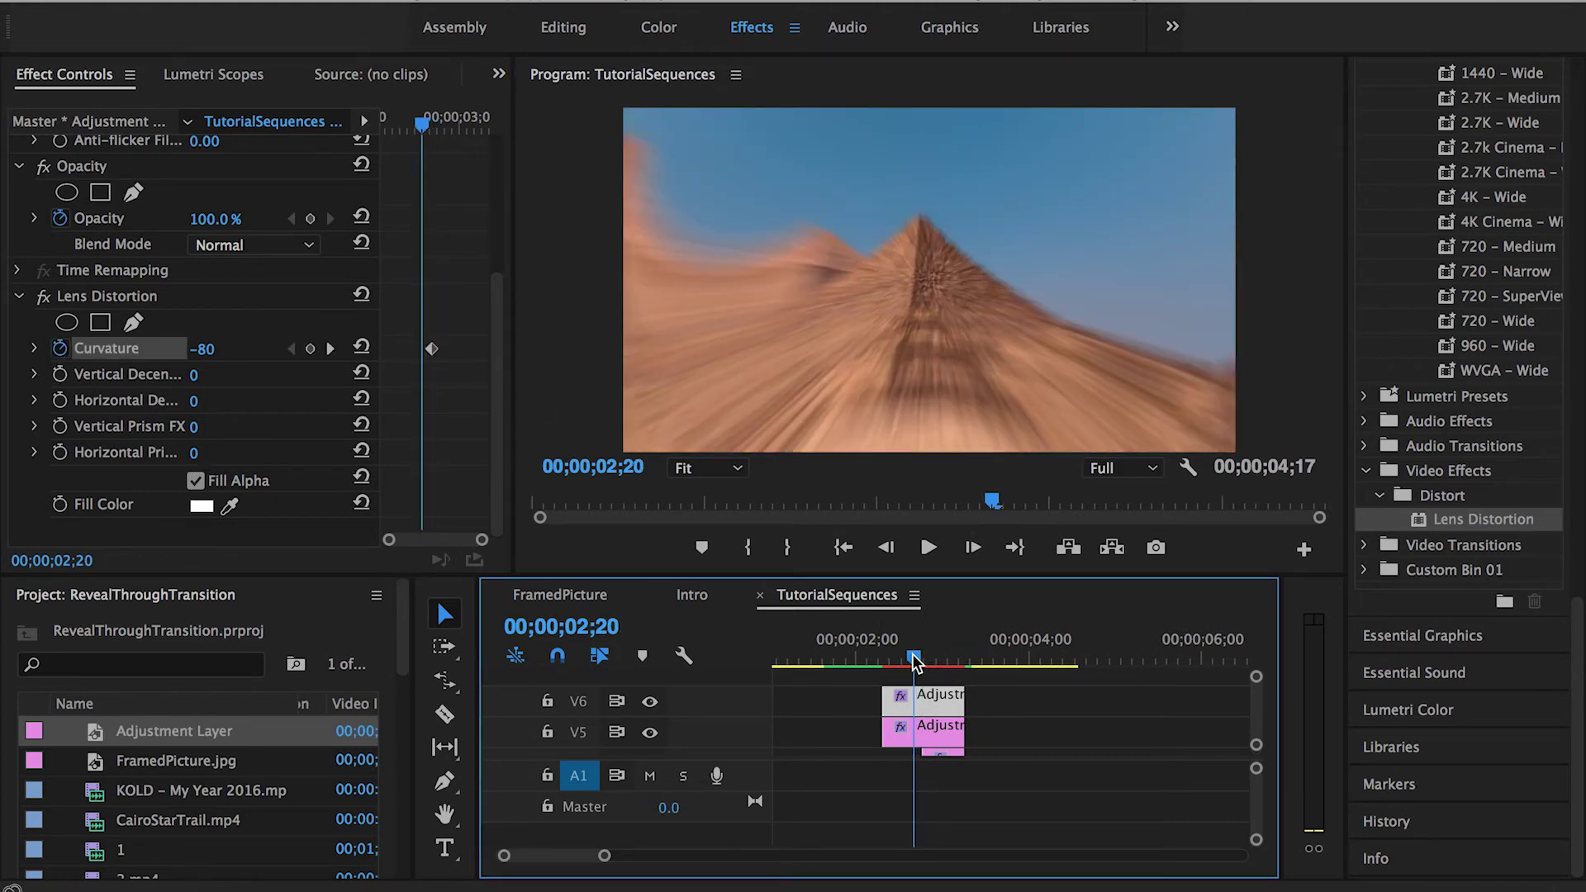
{"action": "left_click", "coordinate": [330, 349]}
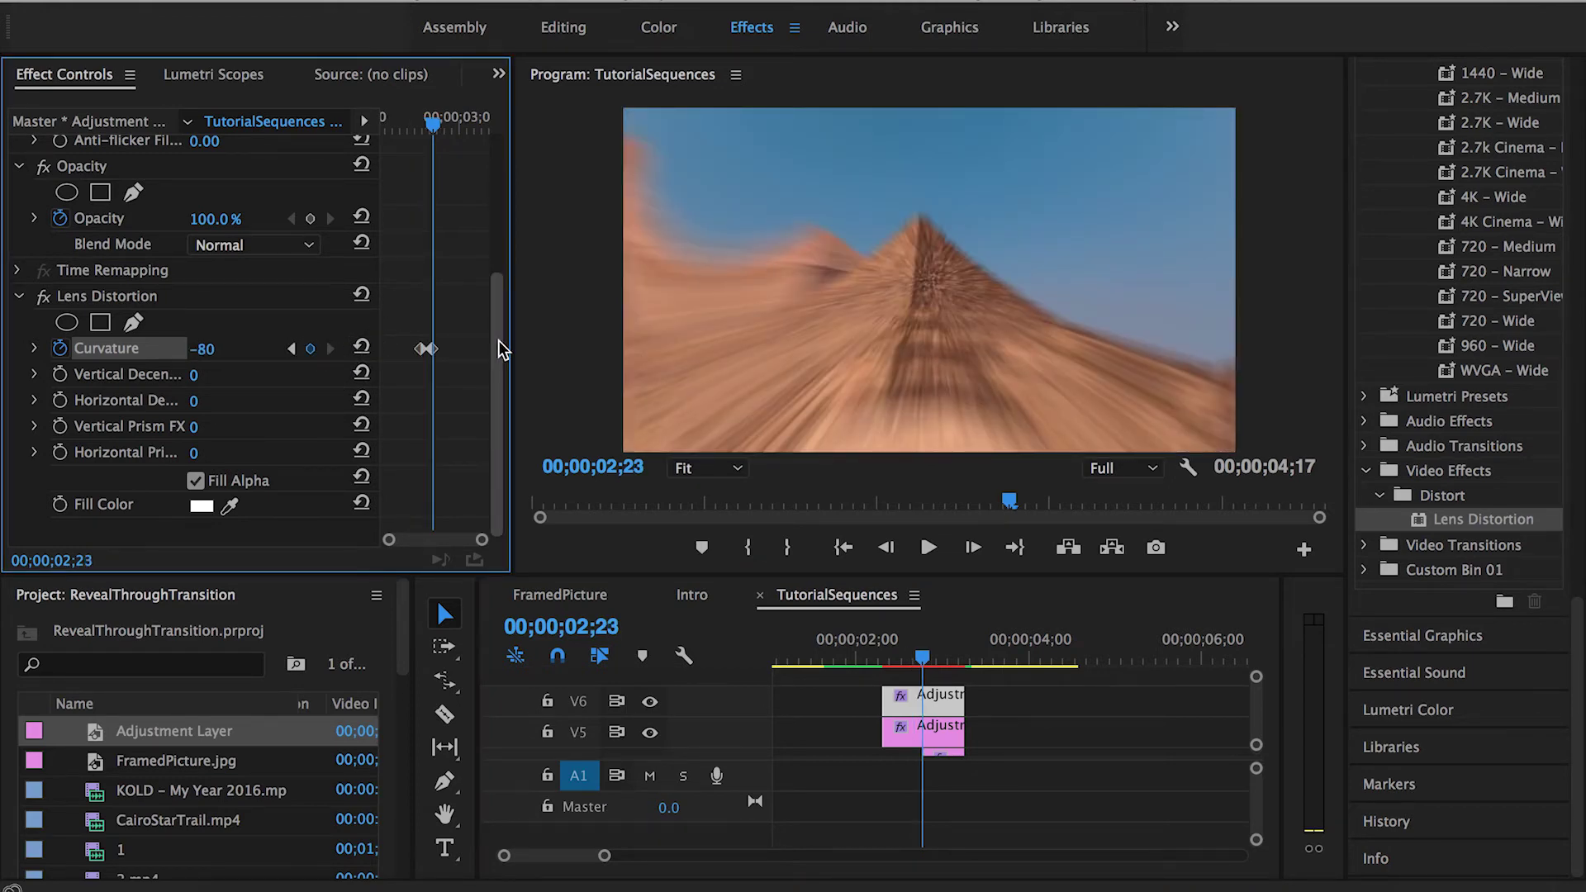
{"action": "key", "text": "shift+Right"}
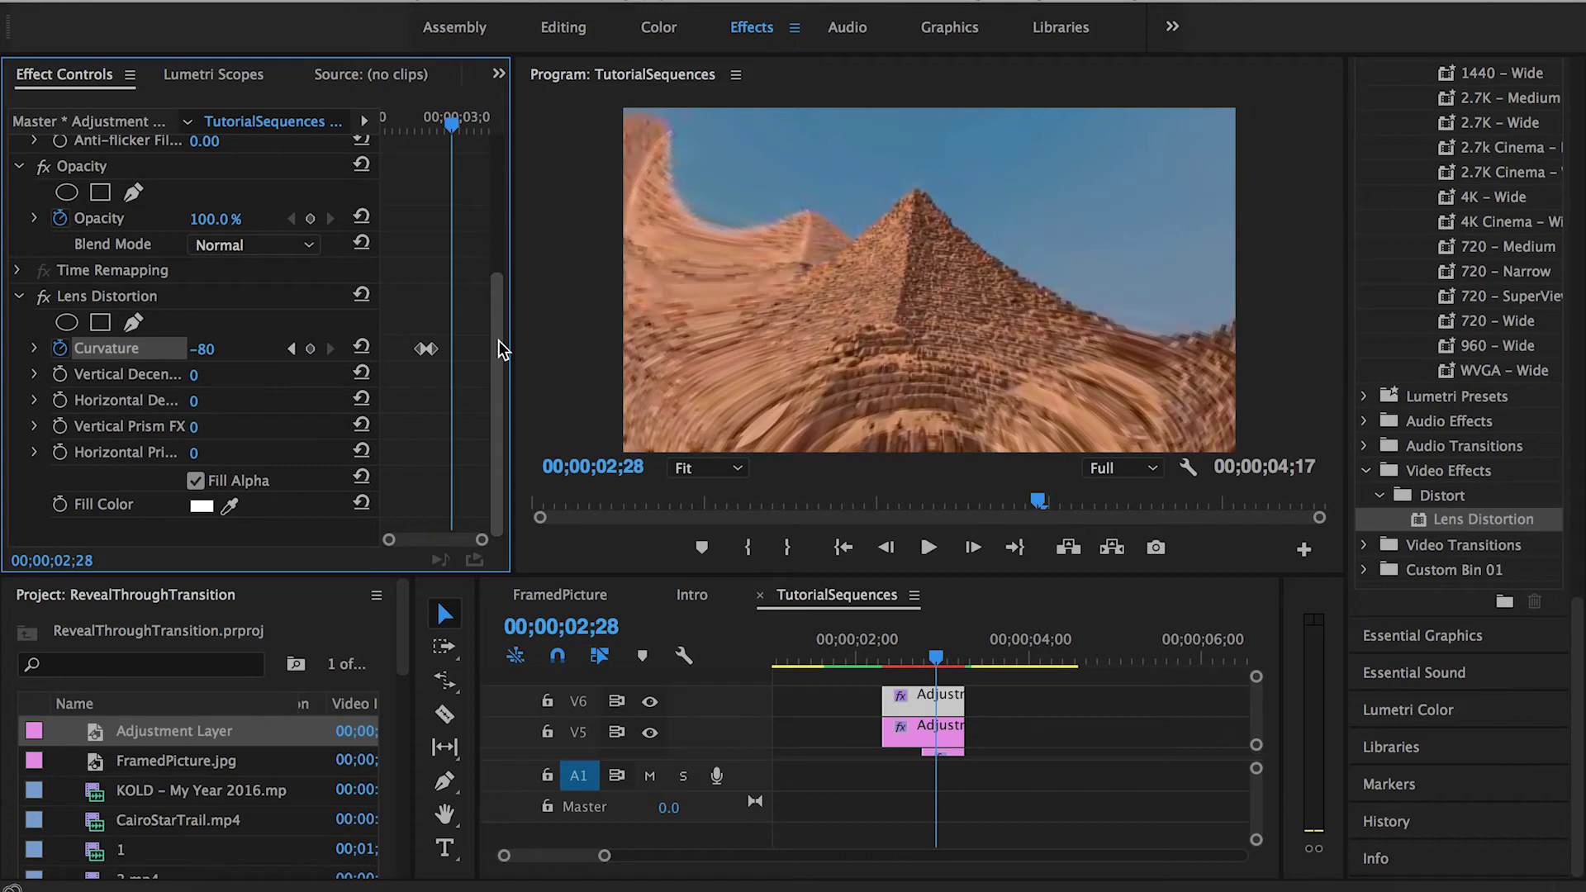
{"action": "left_click", "coordinate": [361, 348]}
{"action": "left_click", "coordinate": [415, 350]}
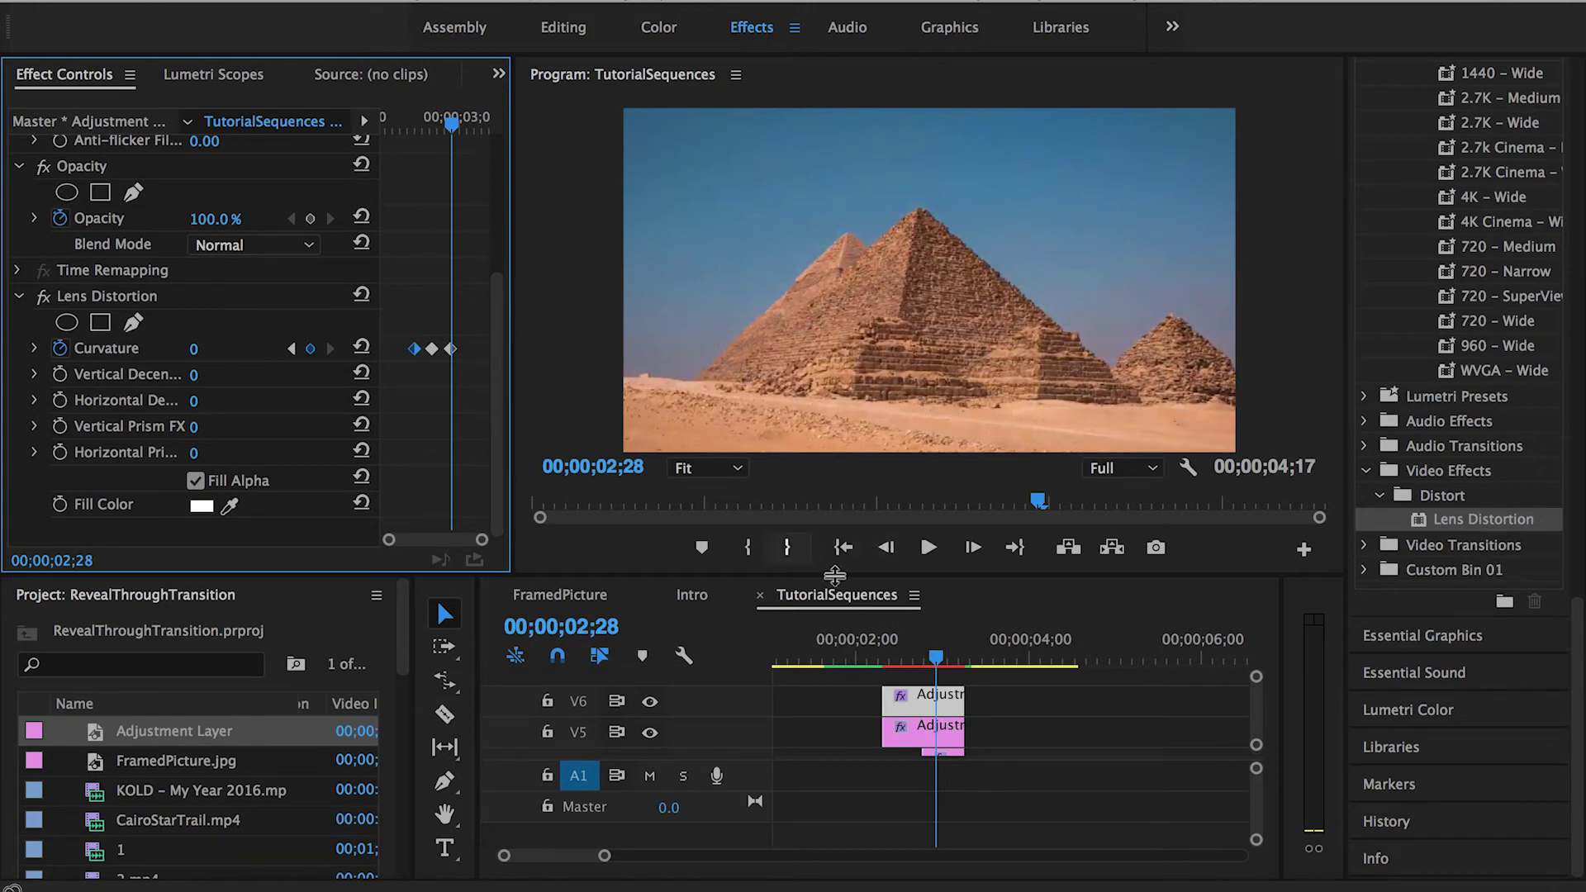
Preview the lens warp from 02;10 to check it
{"action": "left_click", "coordinate": [885, 642]}
{"action": "key", "text": "space"}
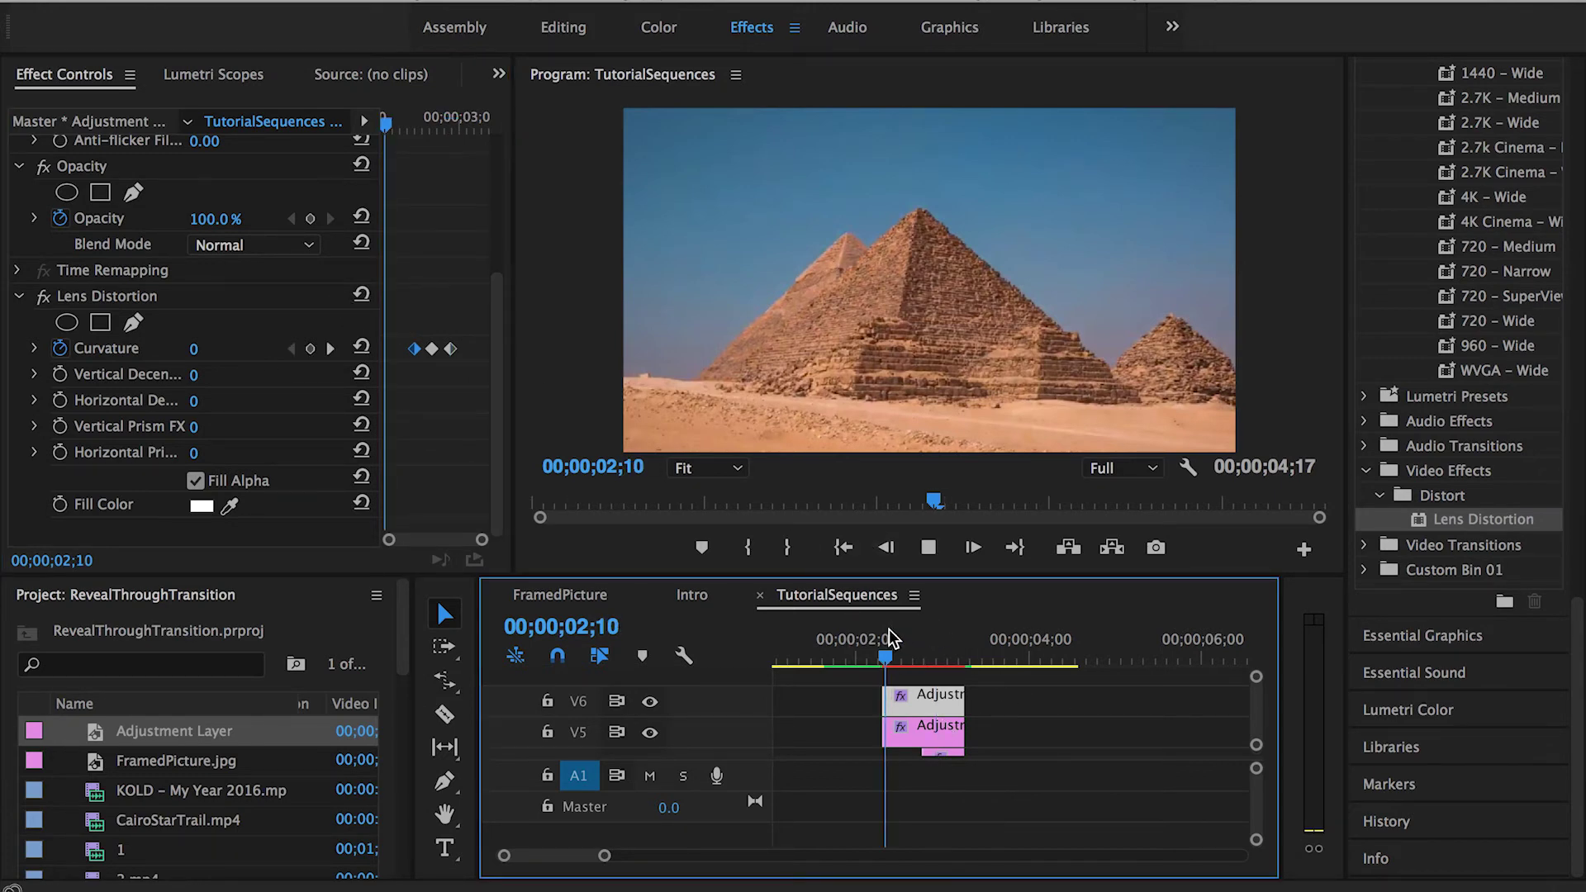
{"action": "key", "text": "space"}
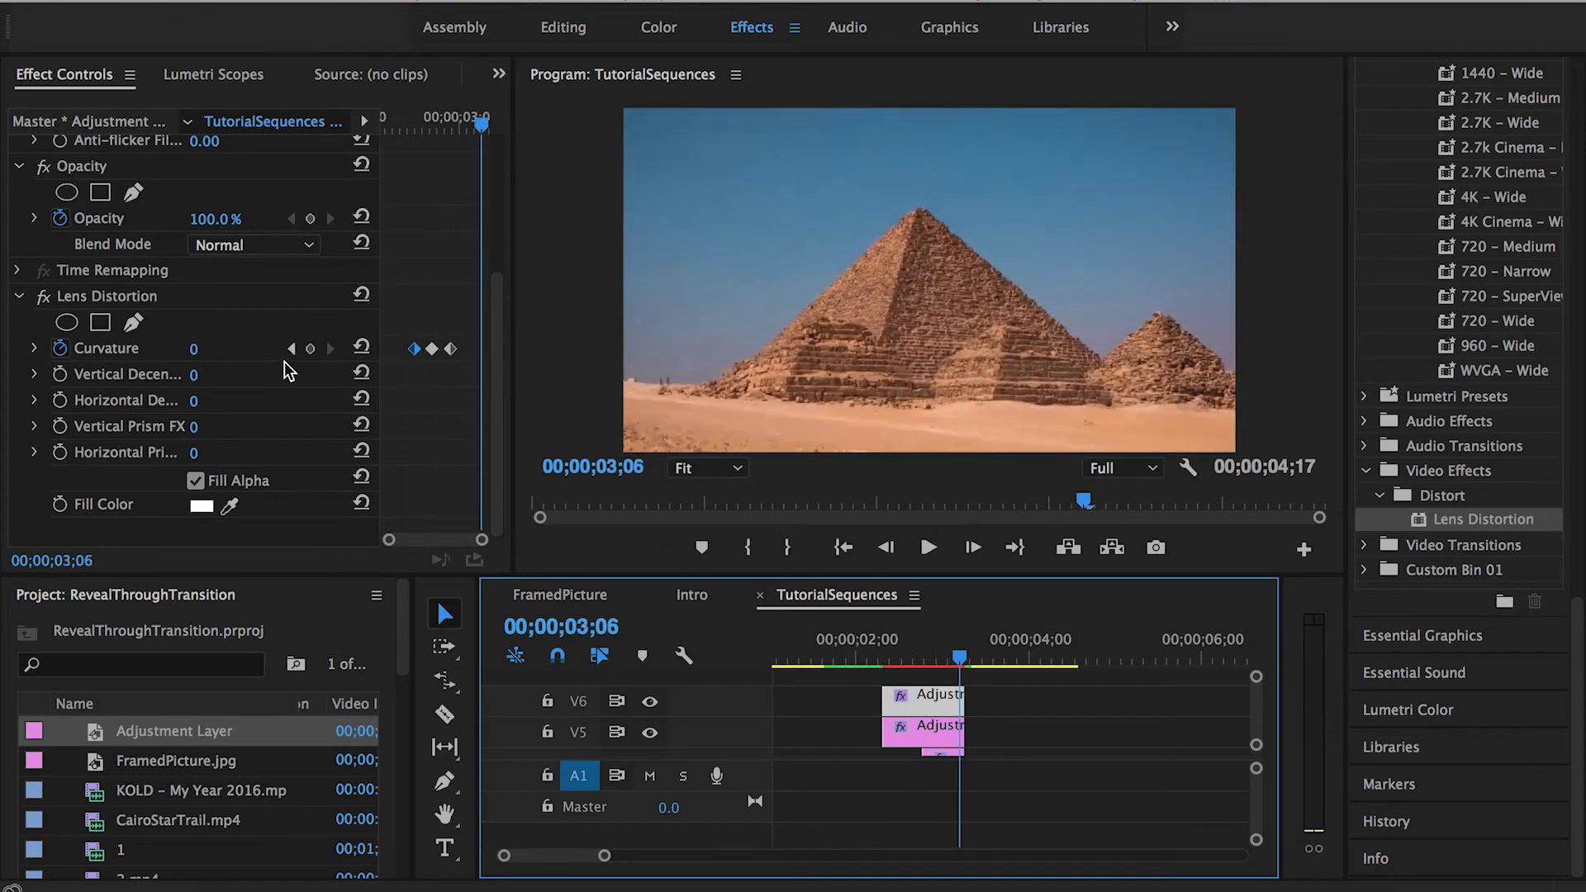
Make the three Curvature keyframes Bezier and ease their velocity curve
{"action": "left_click_drag", "start_coordinate": [460, 331], "coordinate": [417, 352]}
{"action": "right_click", "coordinate": [416, 352]}
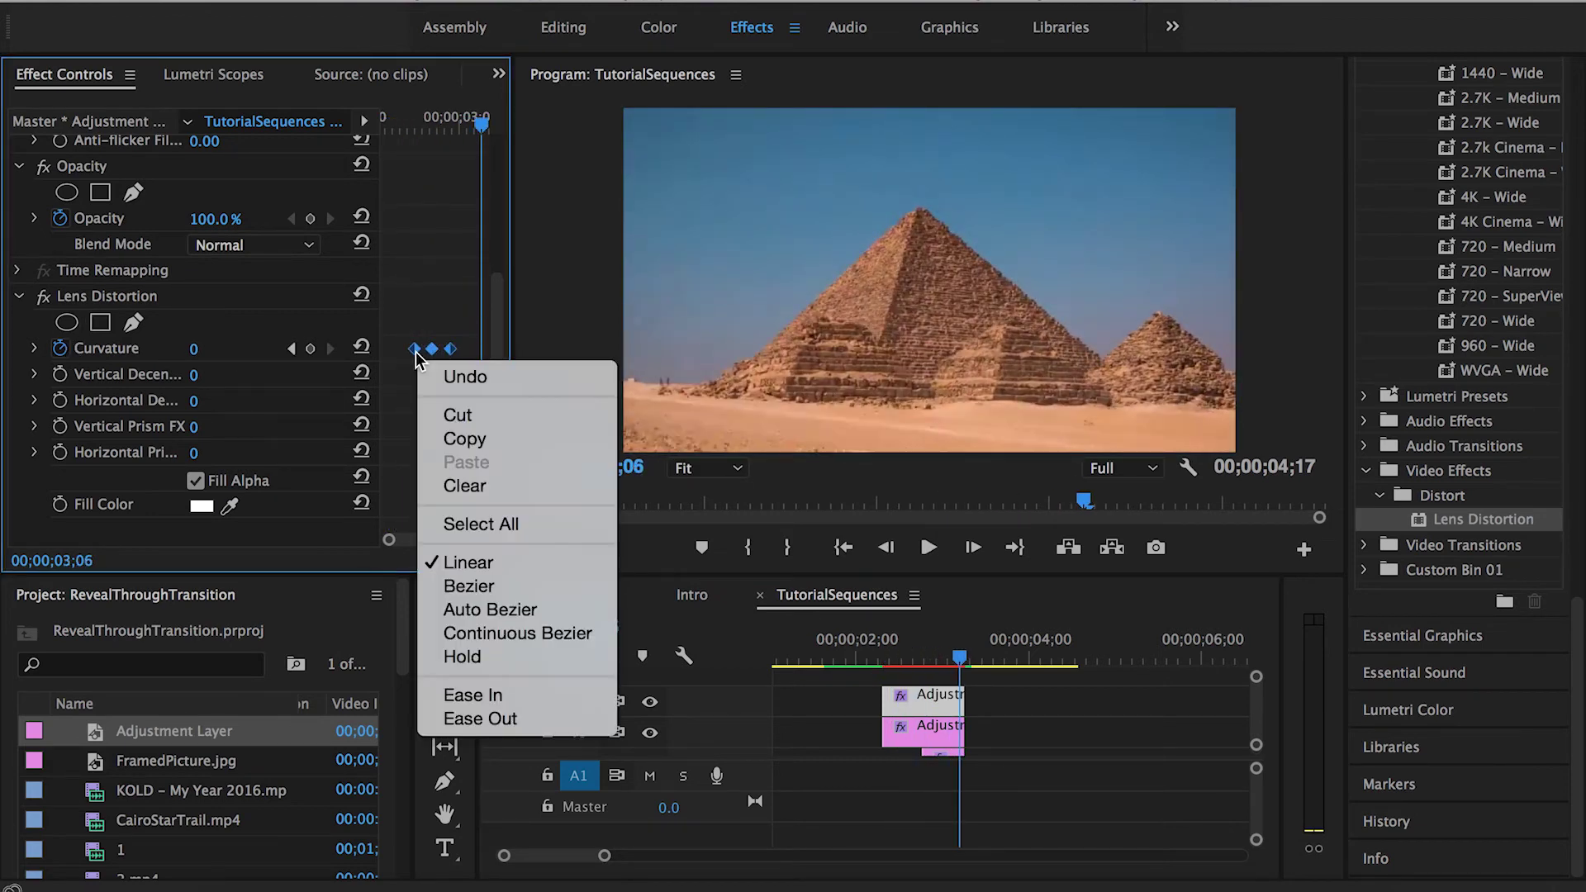
{"action": "left_click", "coordinate": [494, 587]}
{"action": "left_click", "coordinate": [34, 348]}
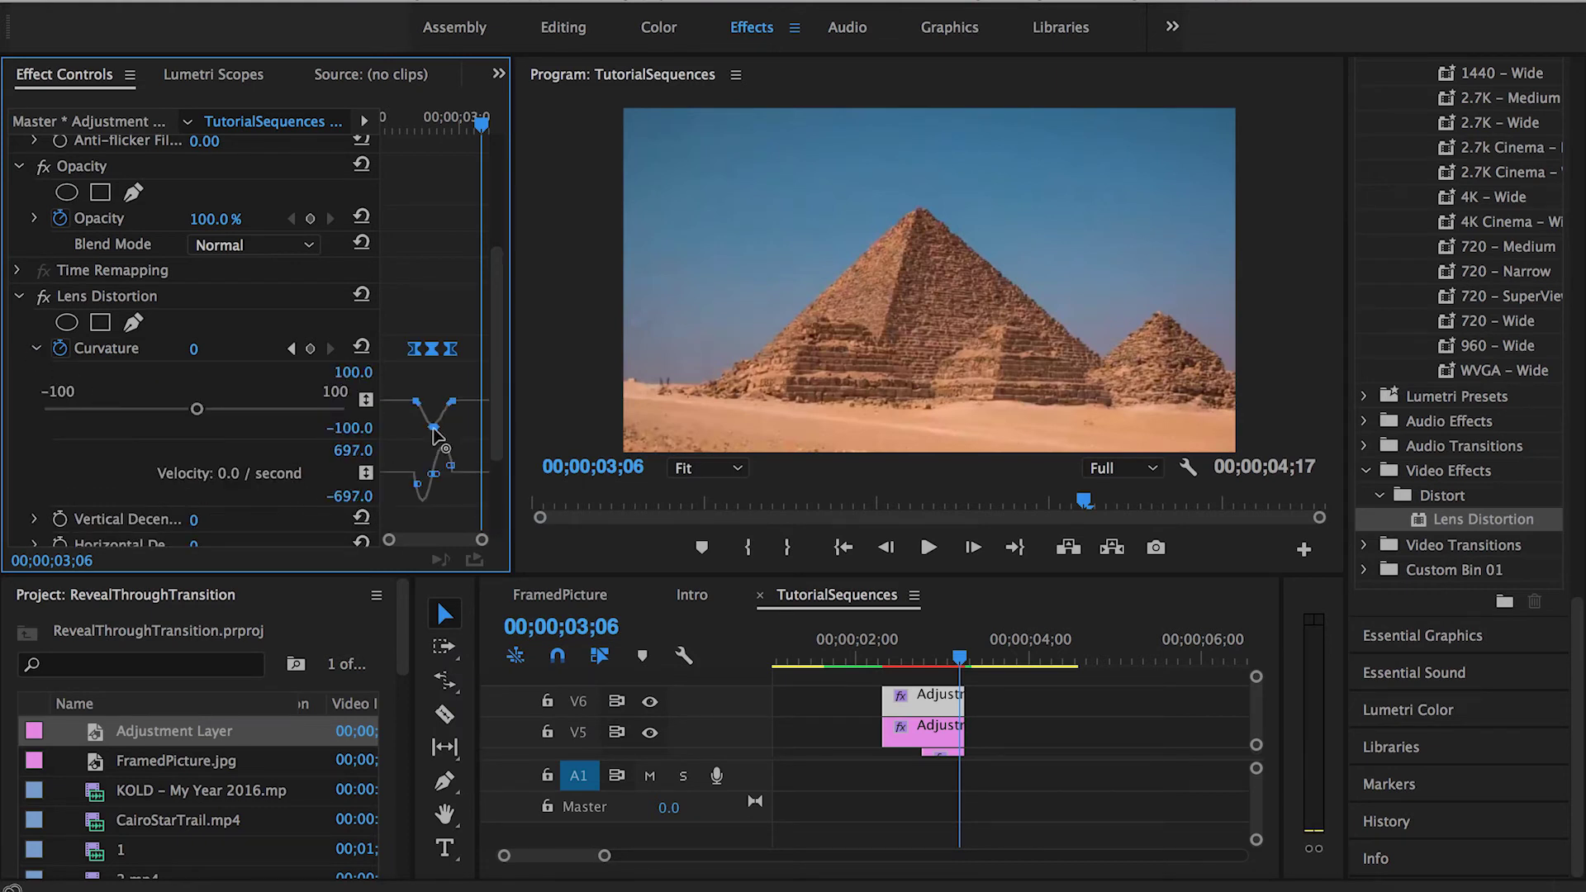
{"action": "mouse_move", "coordinate": [434, 474]}
{"action": "left_mouse_down"}
{"action": "mouse_move", "coordinate": [421, 499]}
{"action": "mouse_move", "coordinate": [432, 473]}
{"action": "left_mouse_up"}
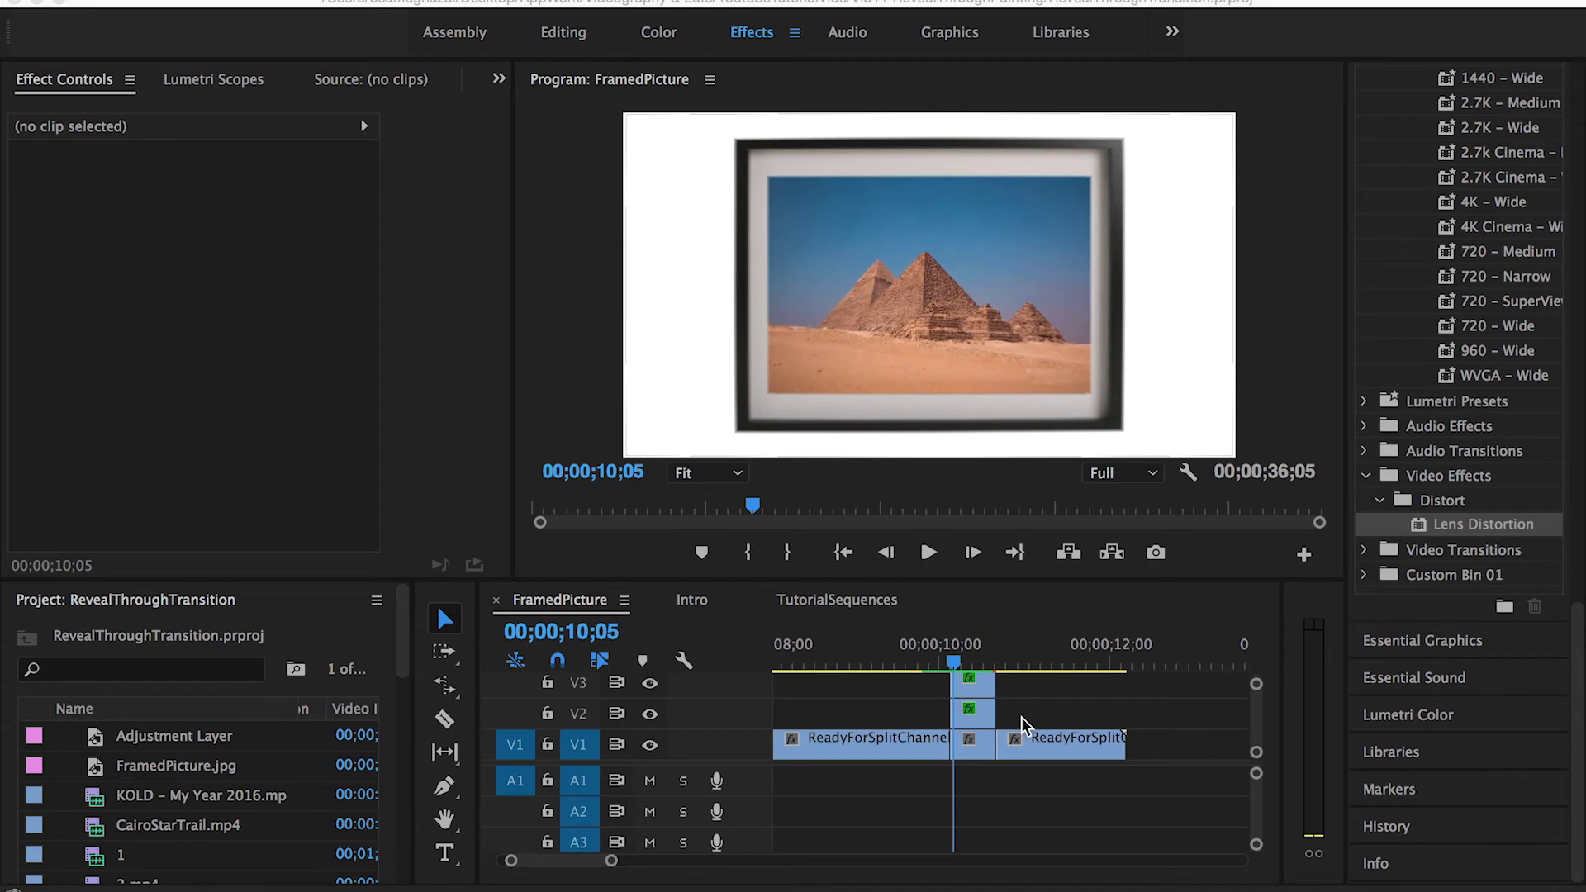
{"action": "left_click", "coordinate": [978, 752]}
{"action": "left_click", "coordinate": [979, 751]}
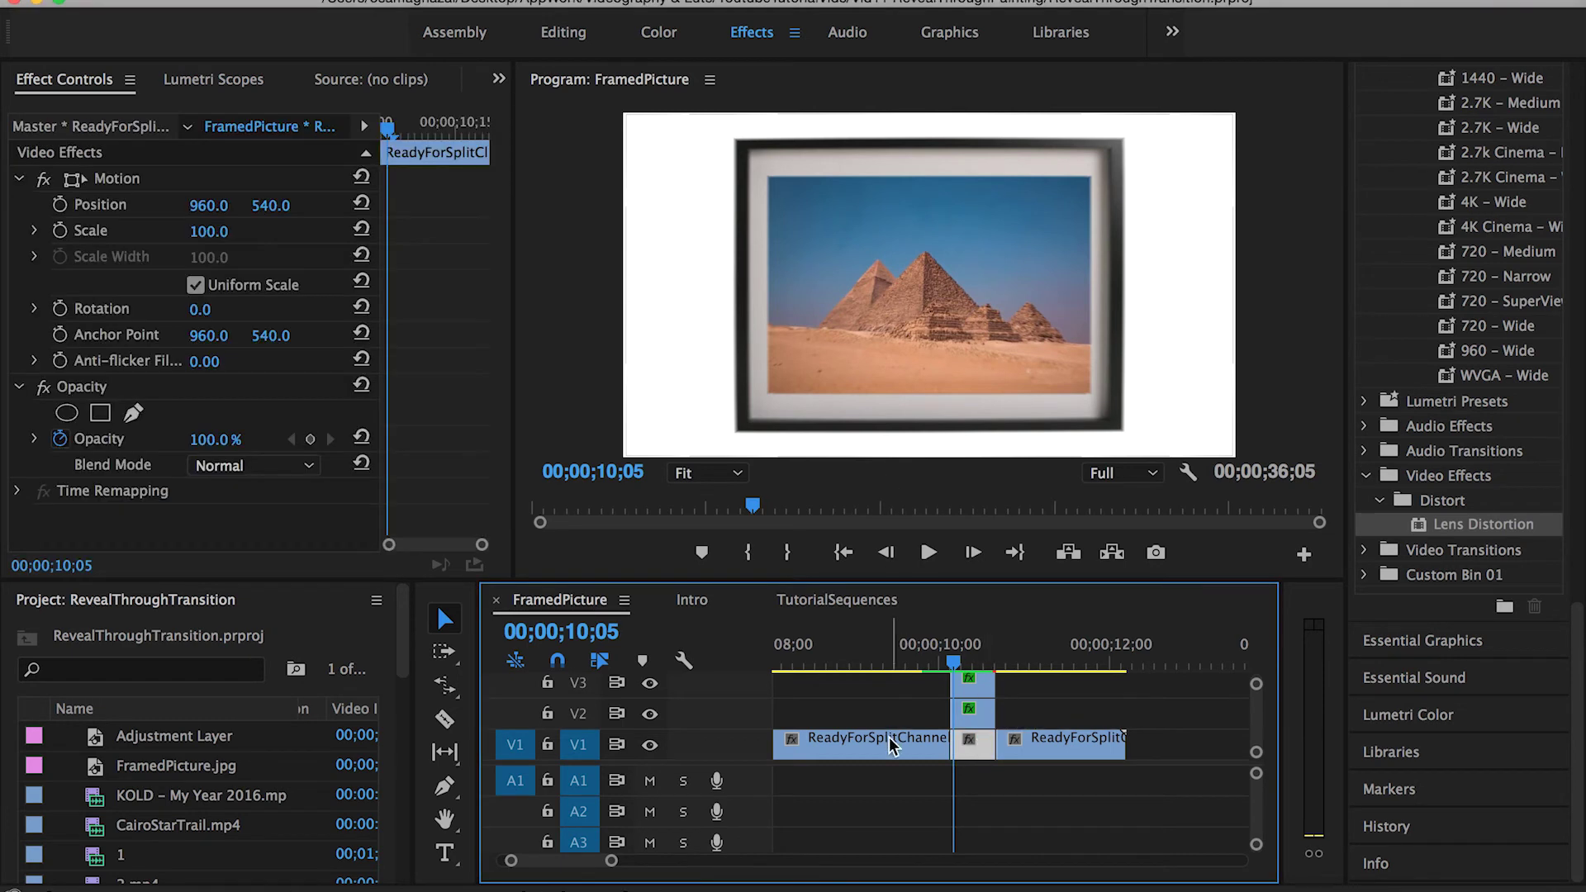
{"action": "left_click", "coordinate": [818, 748]}
{"action": "left_click", "coordinate": [1078, 748]}
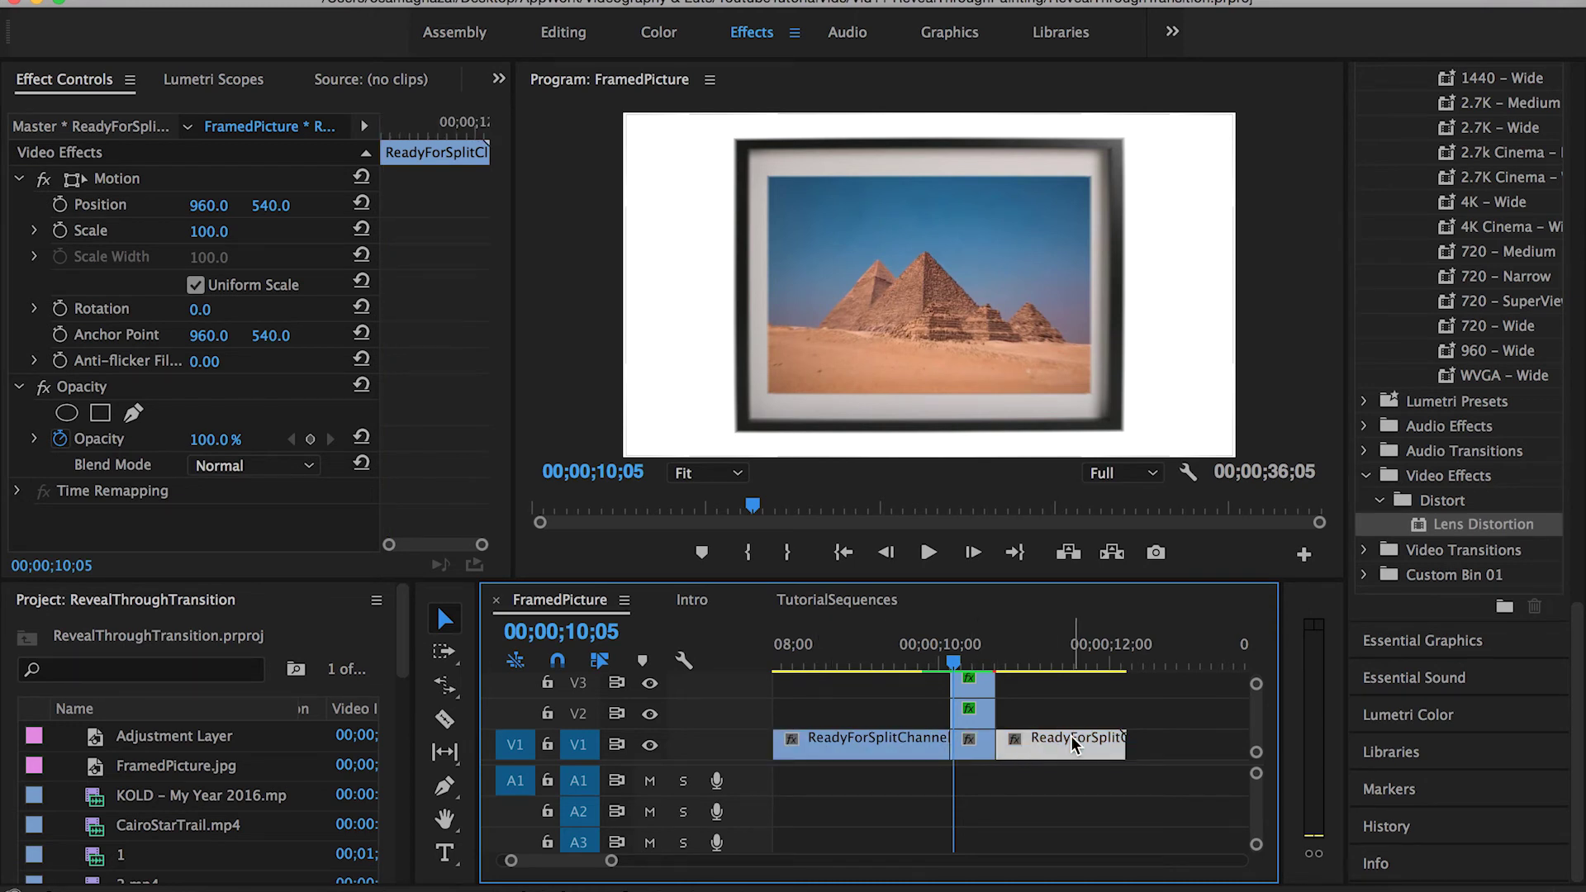
{"action": "left_click", "coordinate": [899, 749]}
{"action": "left_click", "coordinate": [977, 749]}
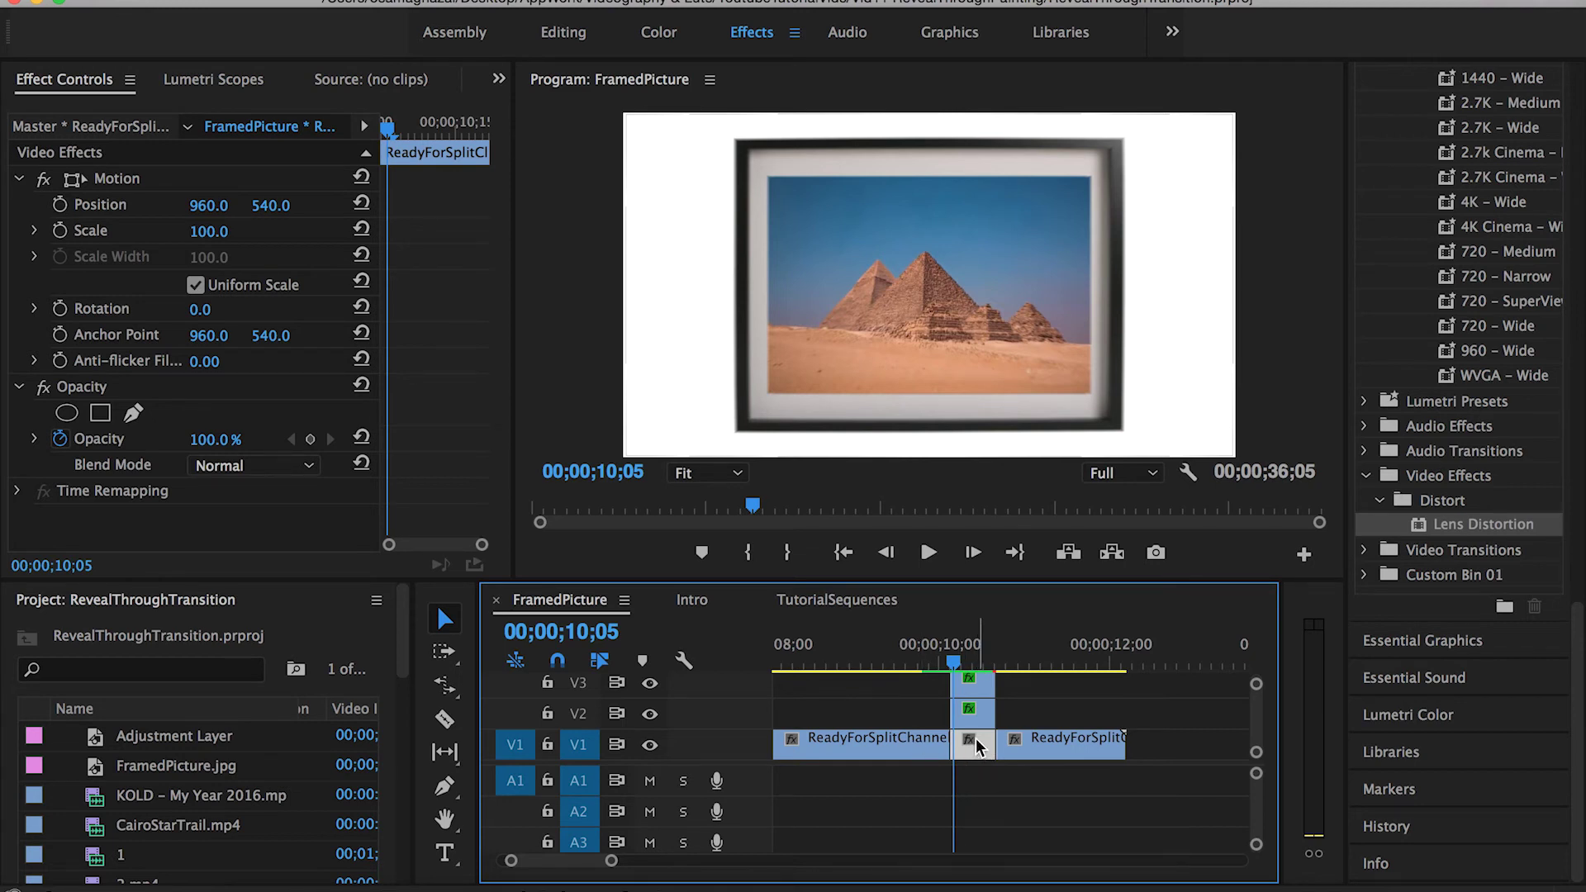
{"action": "scroll", "coordinate": [983, 743], "scroll_direction": "up", "scroll_amount": 2}
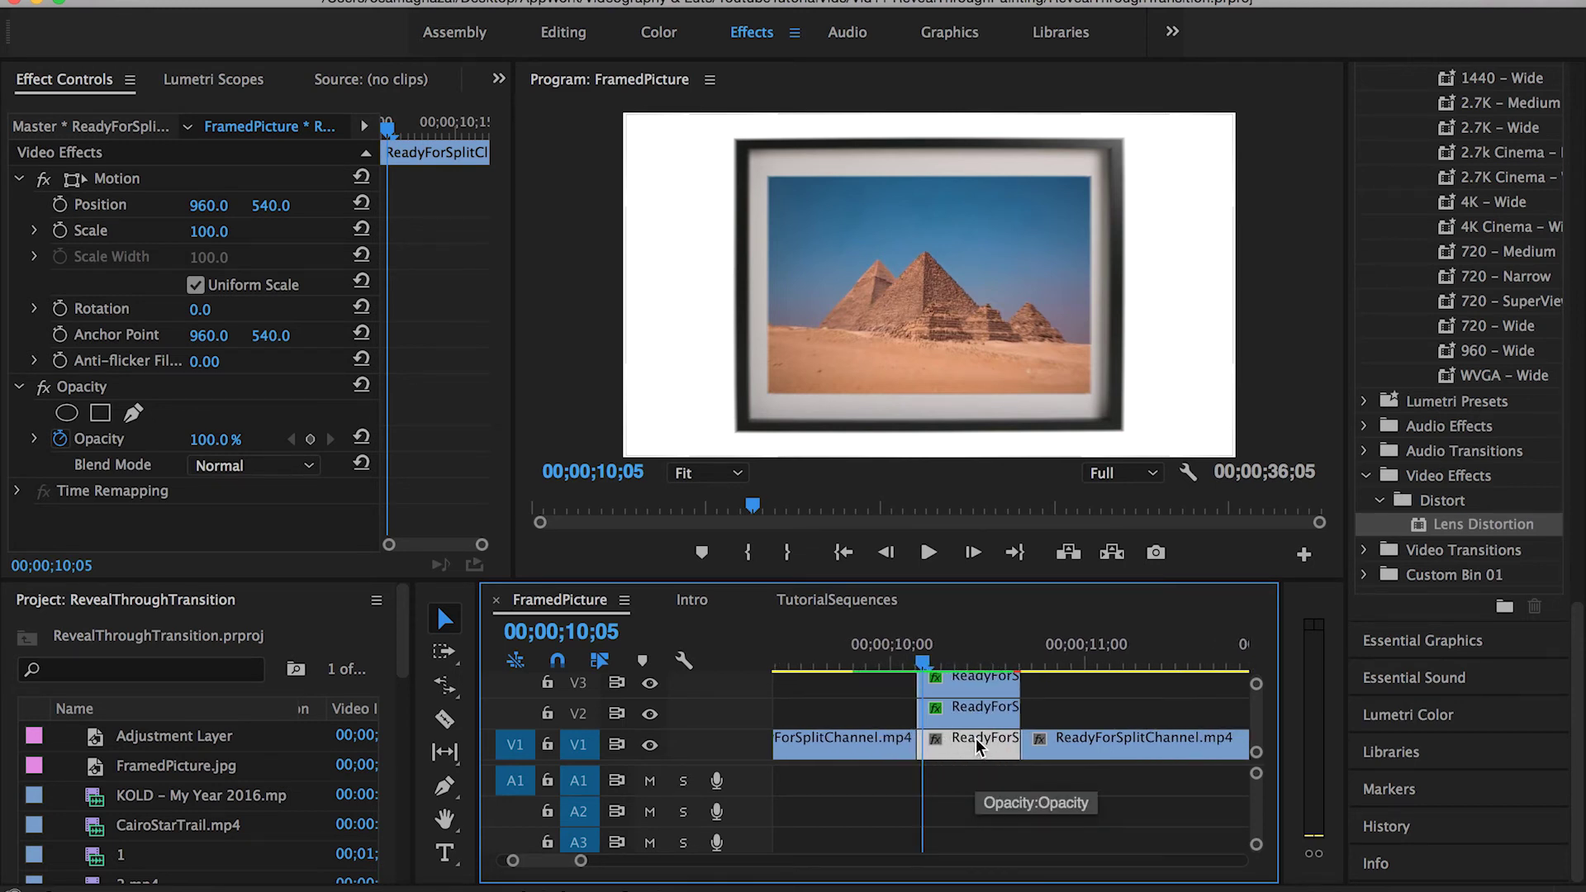
{"action": "scroll", "coordinate": [984, 716], "scroll_direction": "up", "scroll_amount": 2}
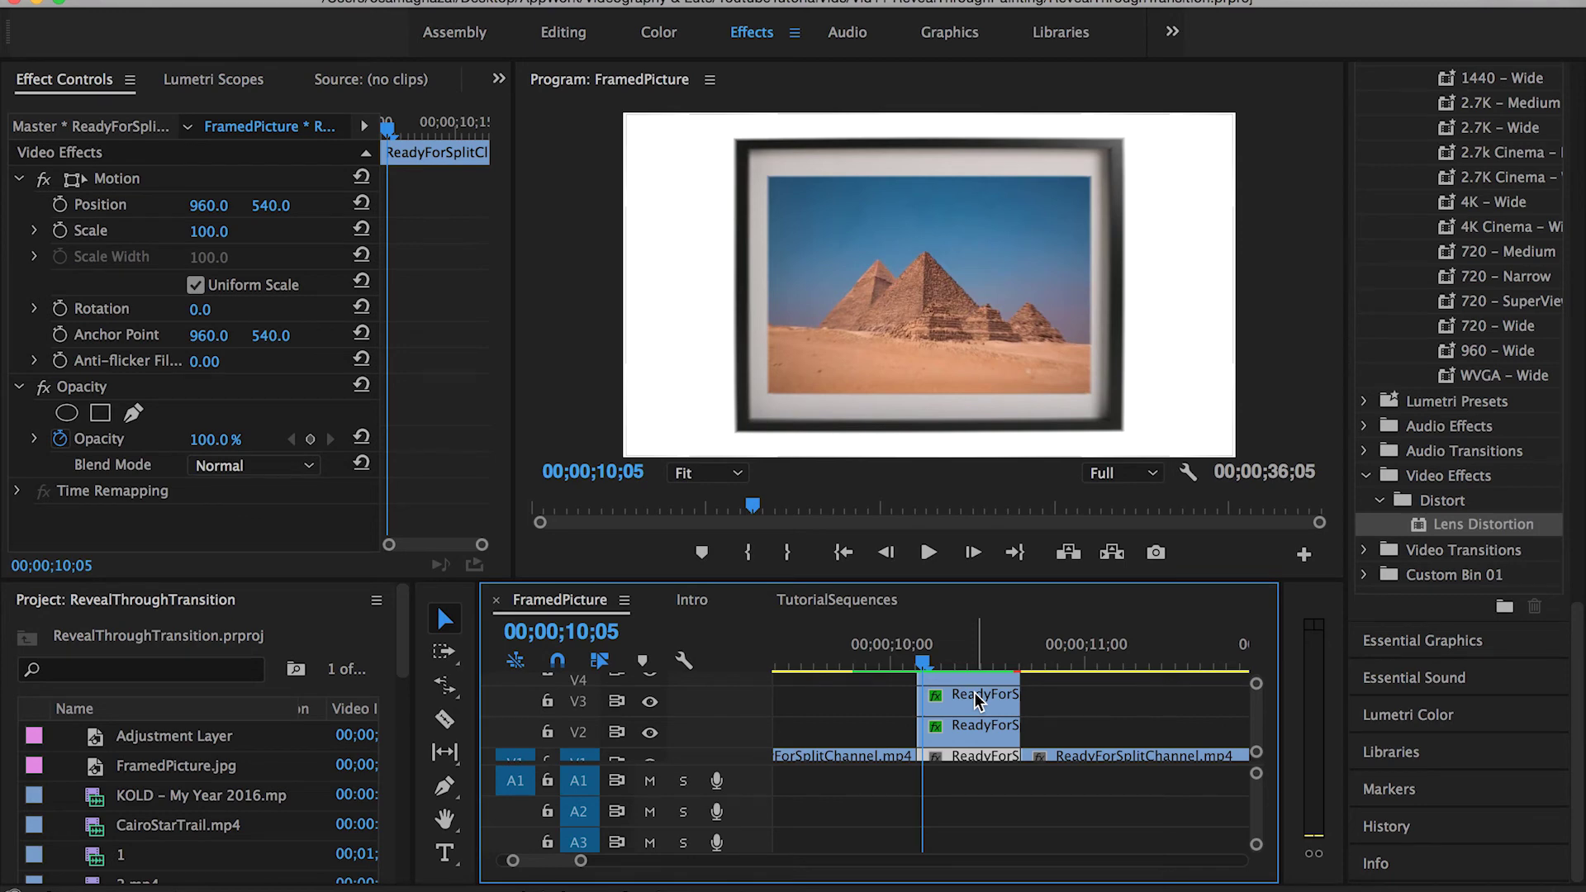
{"action": "left_click", "coordinate": [862, 648]}
{"action": "key", "text": "space"}
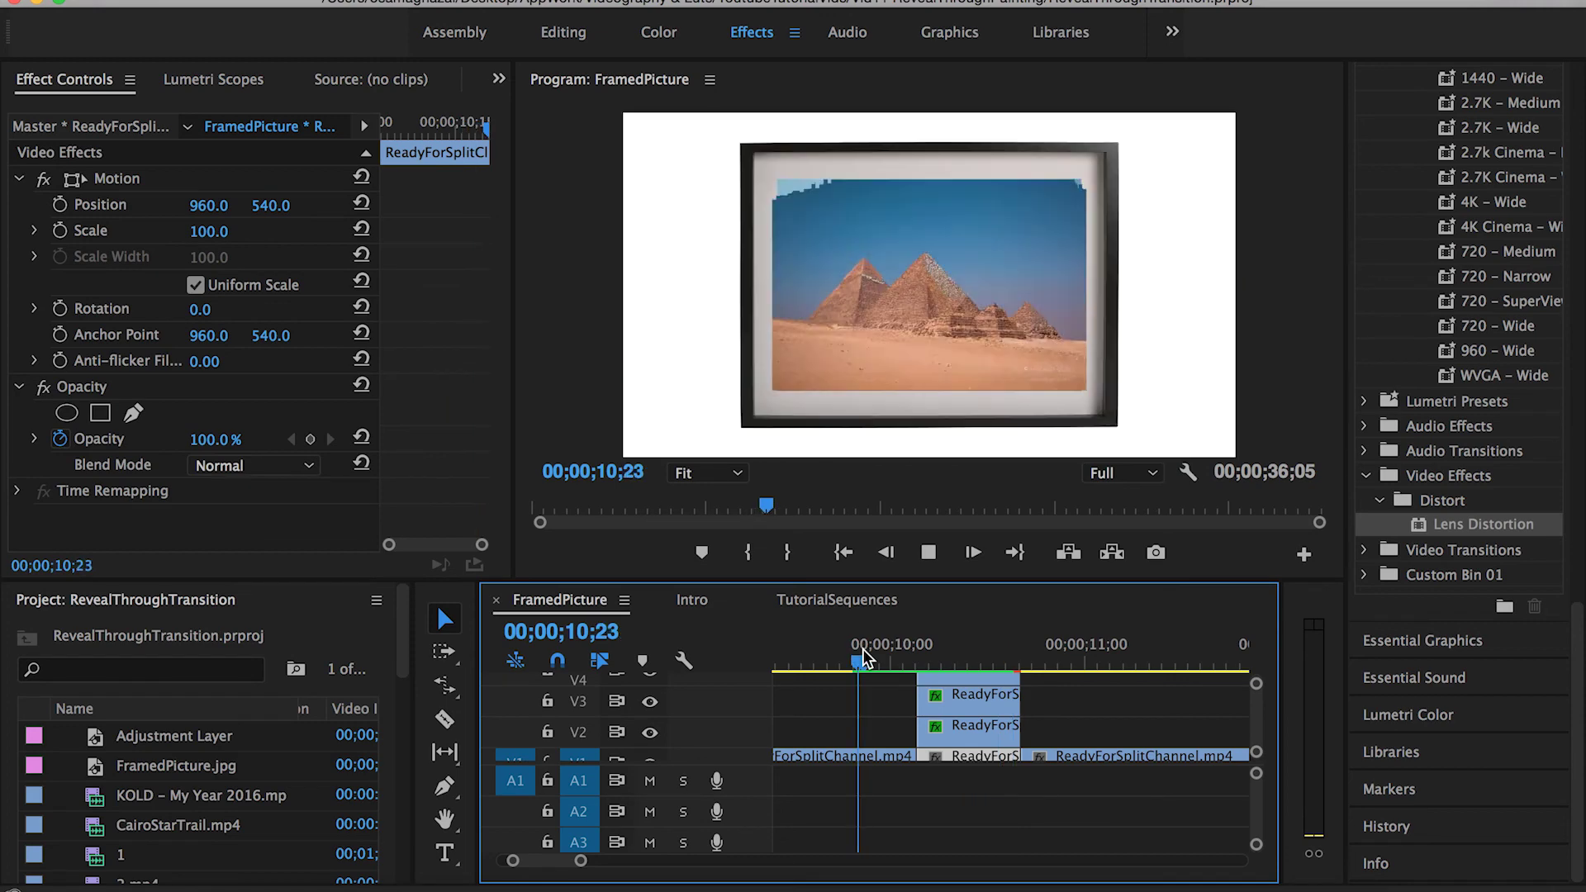
{"action": "key", "text": "space"}
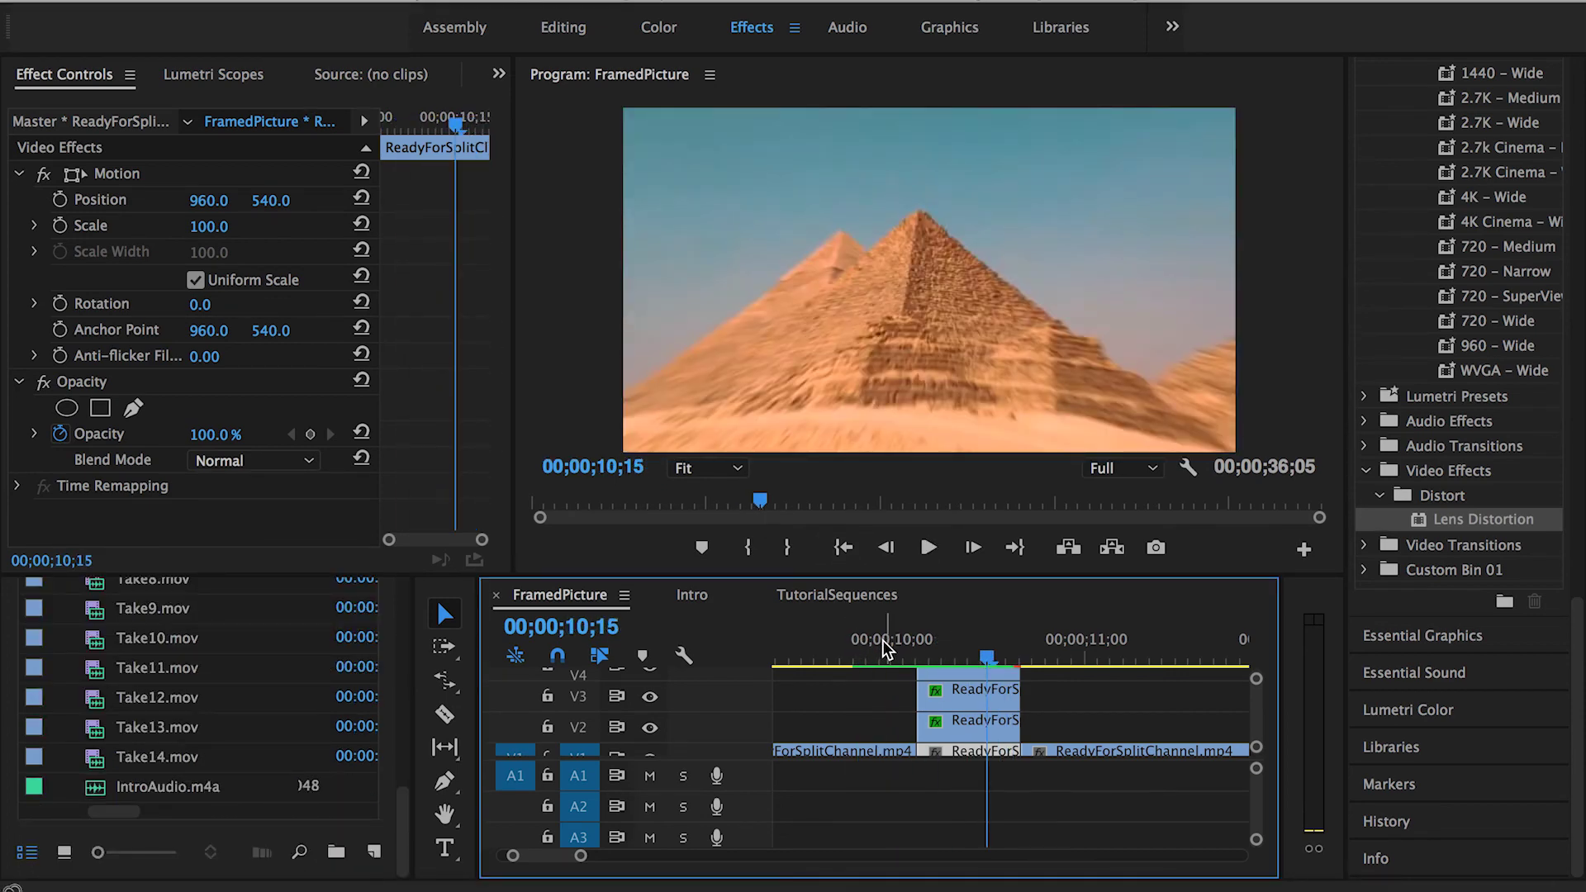
{"action": "left_click", "coordinate": [882, 642]}
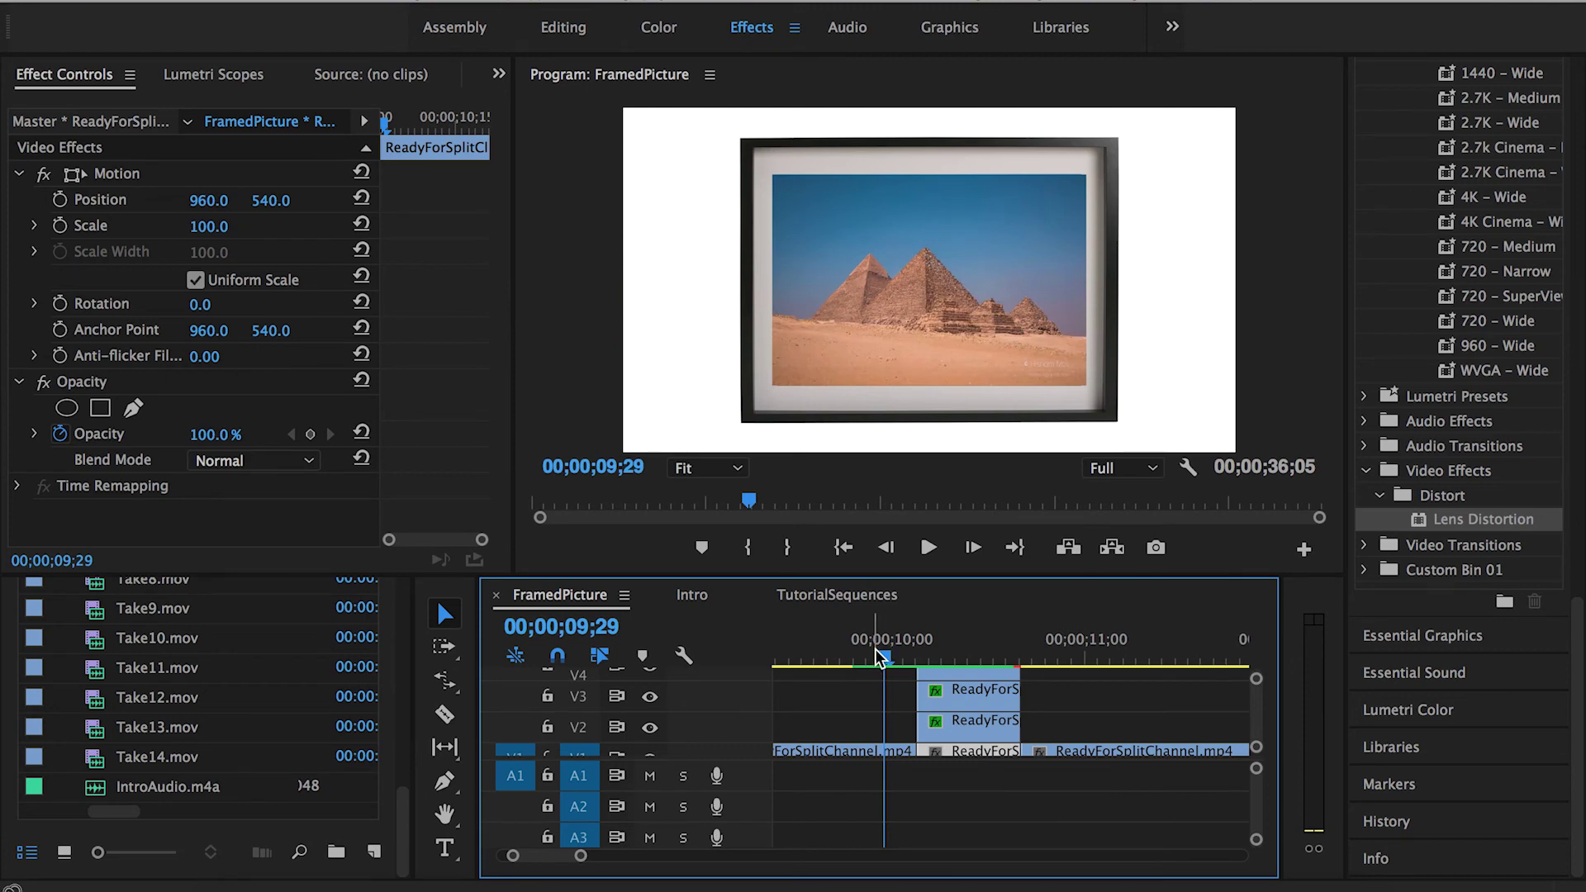
{"action": "left_click", "coordinate": [874, 649]}
{"action": "key", "text": "space"}
{"action": "left_click", "coordinate": [874, 650]}
{"action": "key", "text": "space"}
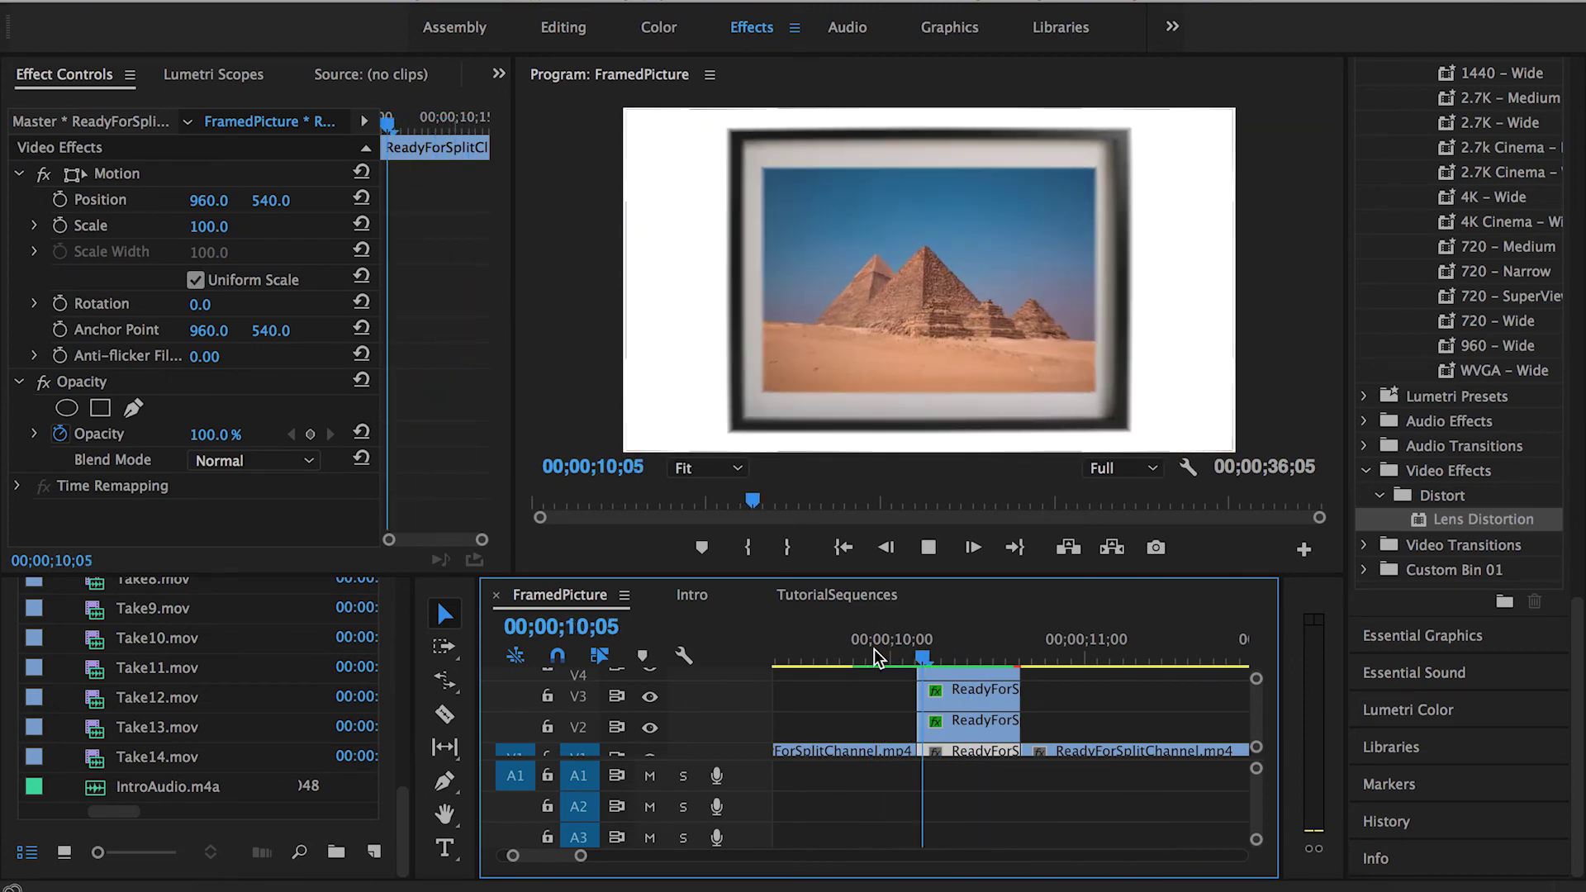
{"action": "left_click", "coordinate": [875, 649]}
{"action": "key", "text": "space"}
{"action": "left_click", "coordinate": [874, 649]}
{"action": "key", "text": "space"}
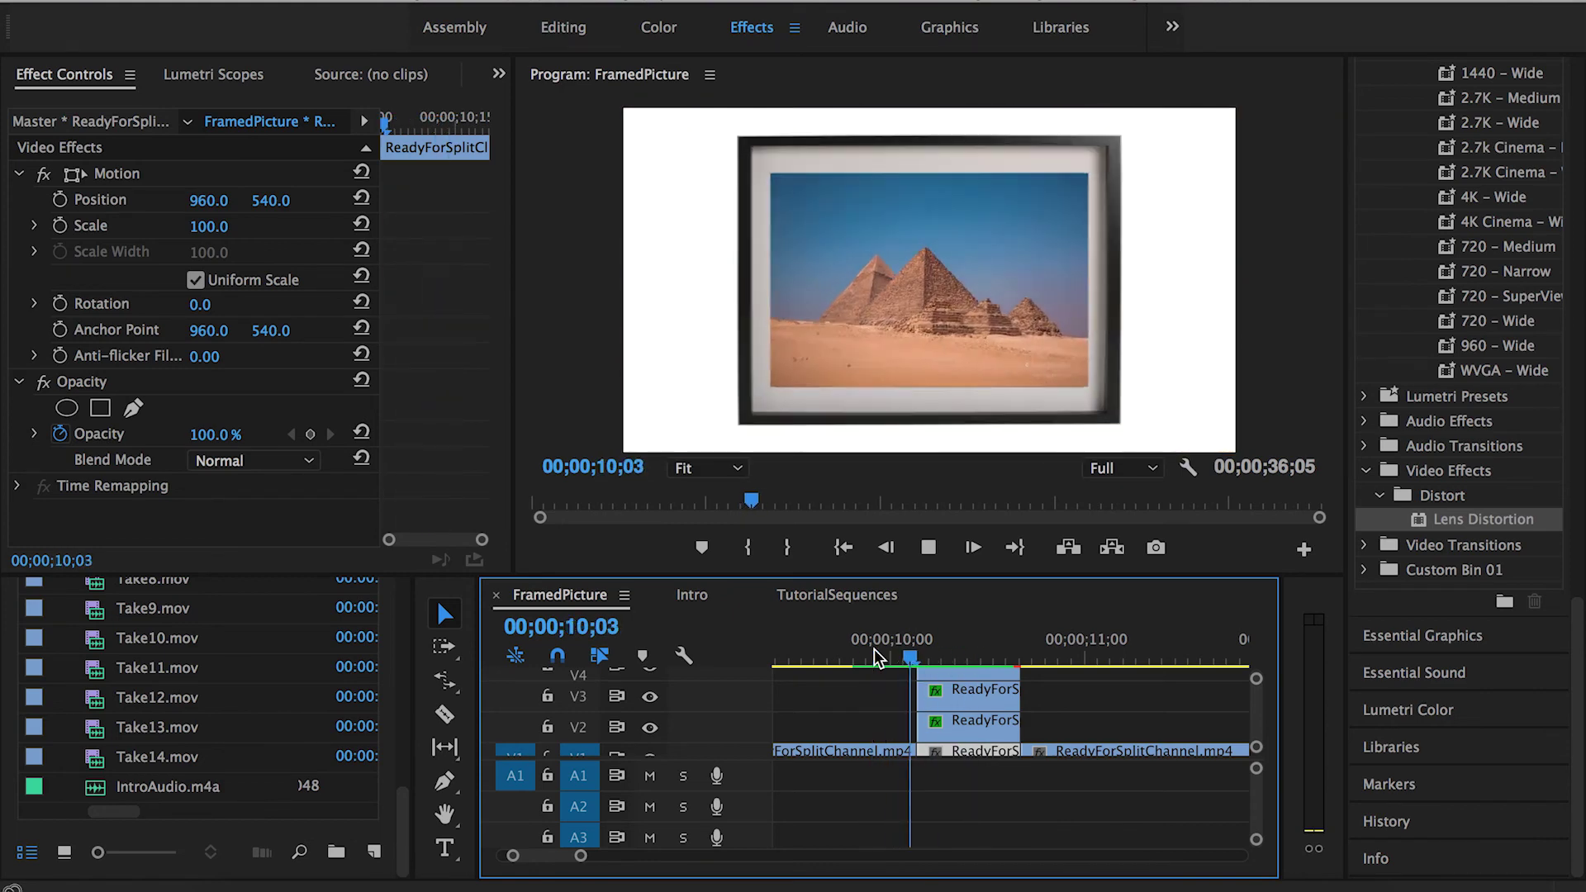
{"action": "left_click", "coordinate": [875, 649]}
{"action": "key", "text": "space"}
{"action": "left_click", "coordinate": [875, 649]}
{"action": "key", "text": "space"}
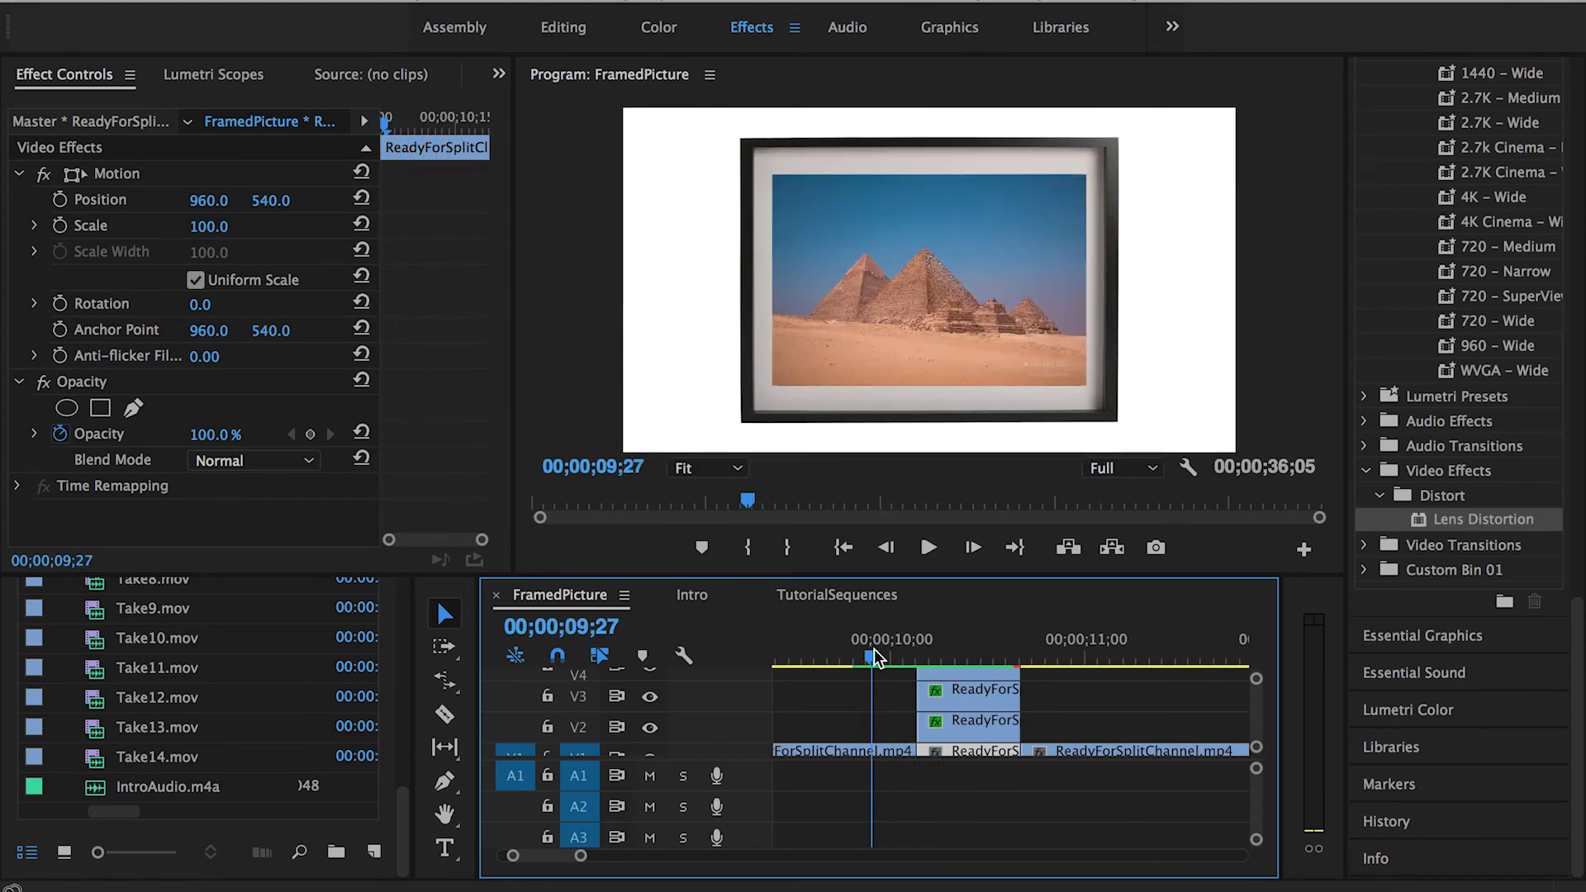